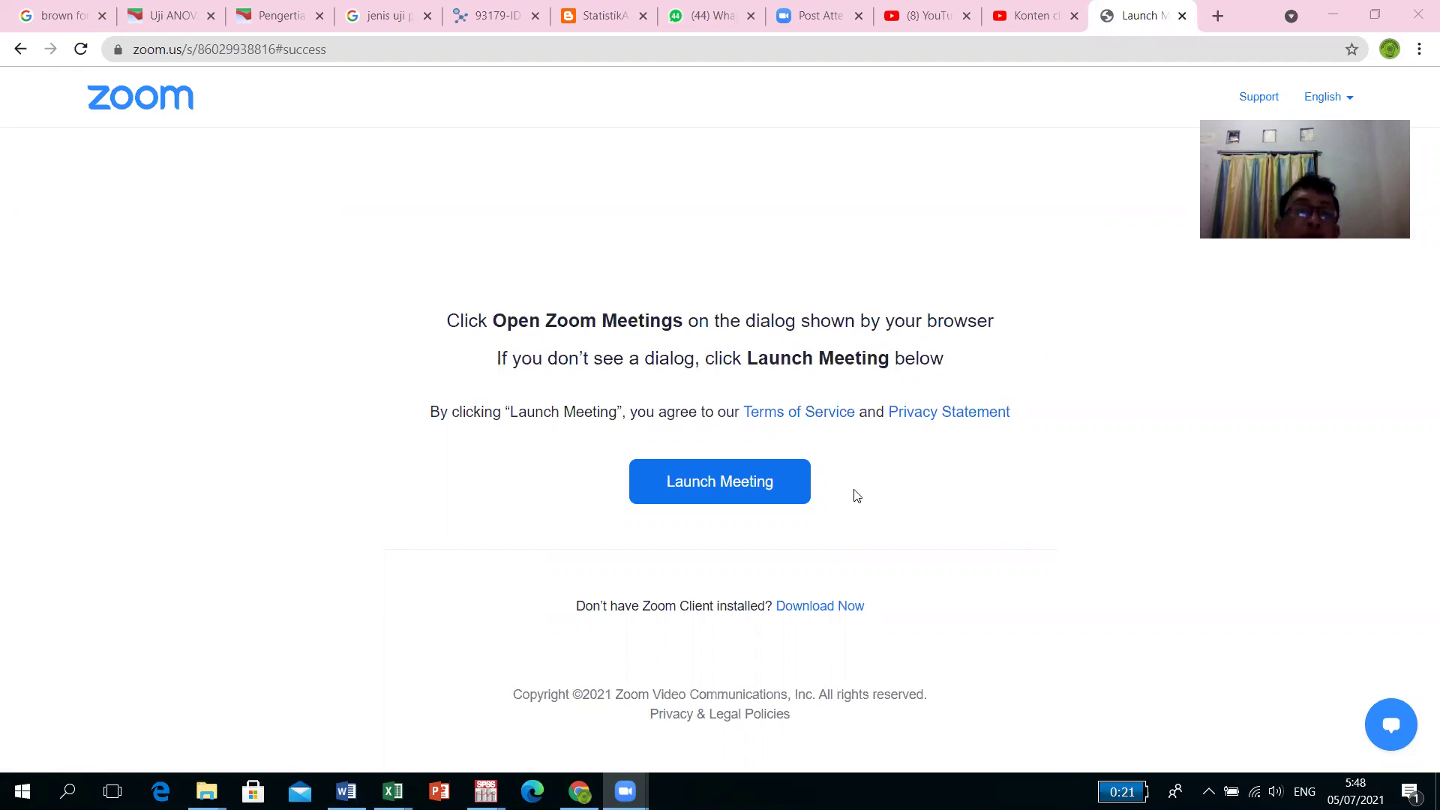
# Switch to the SPSS Viewer window with the Output2 document and maximize it
pyautogui.moveTo(484, 780)
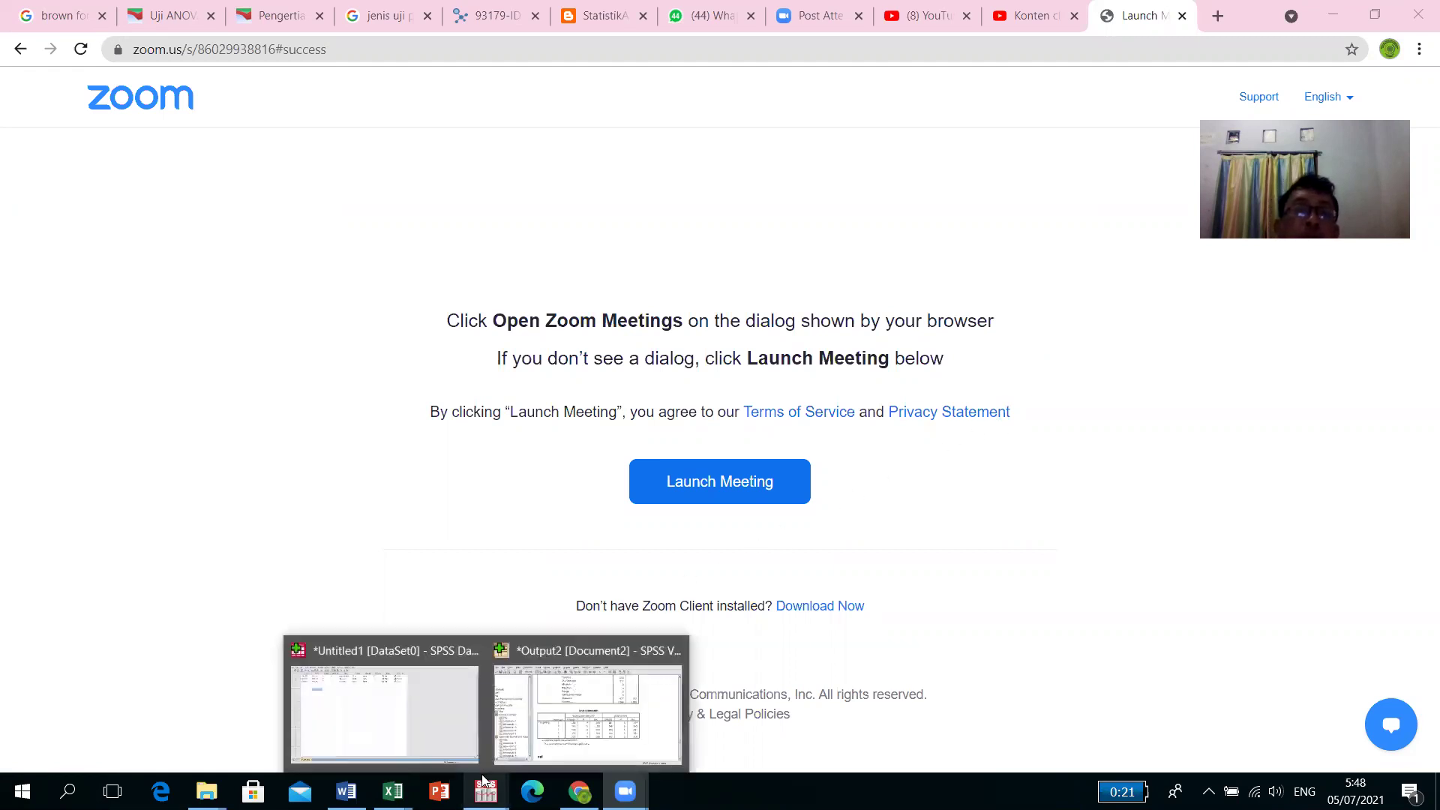
pyautogui.click(633, 732)
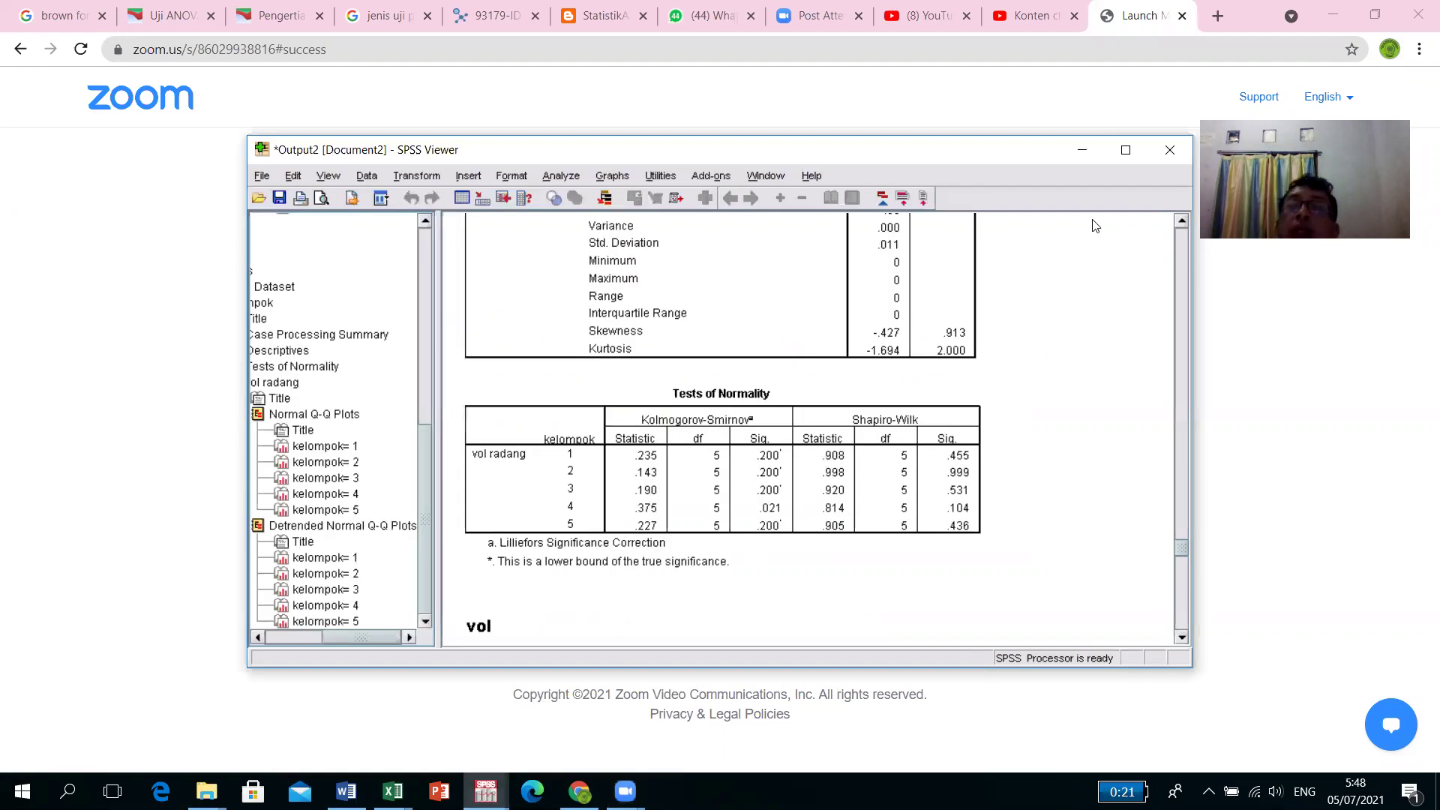
pyautogui.click(1125, 149)
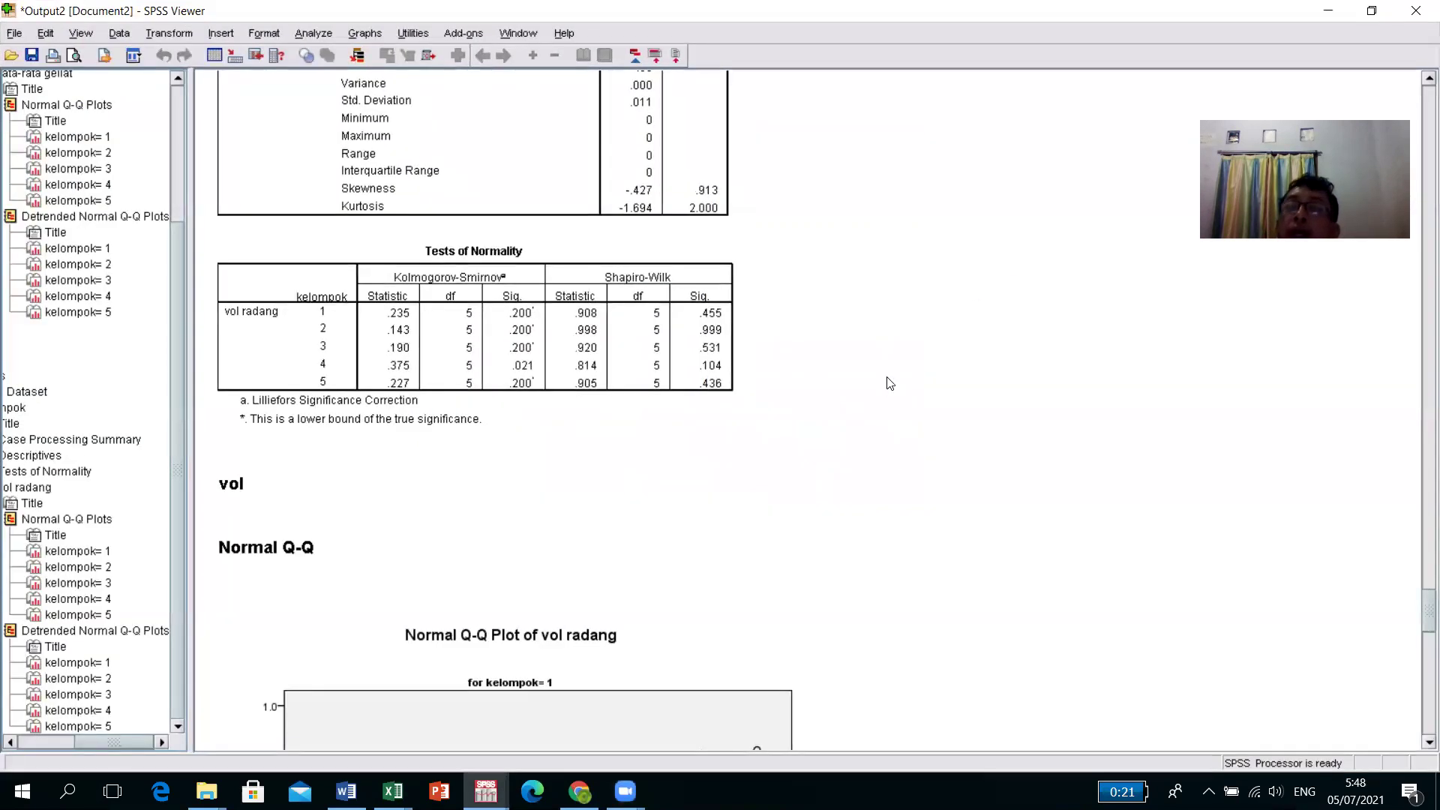
# Review the vol radang Explore output, including its Normal Q-Q plots, Tests of Normality and descriptives by kelompok
pyautogui.scroll(-10, 890, 384)
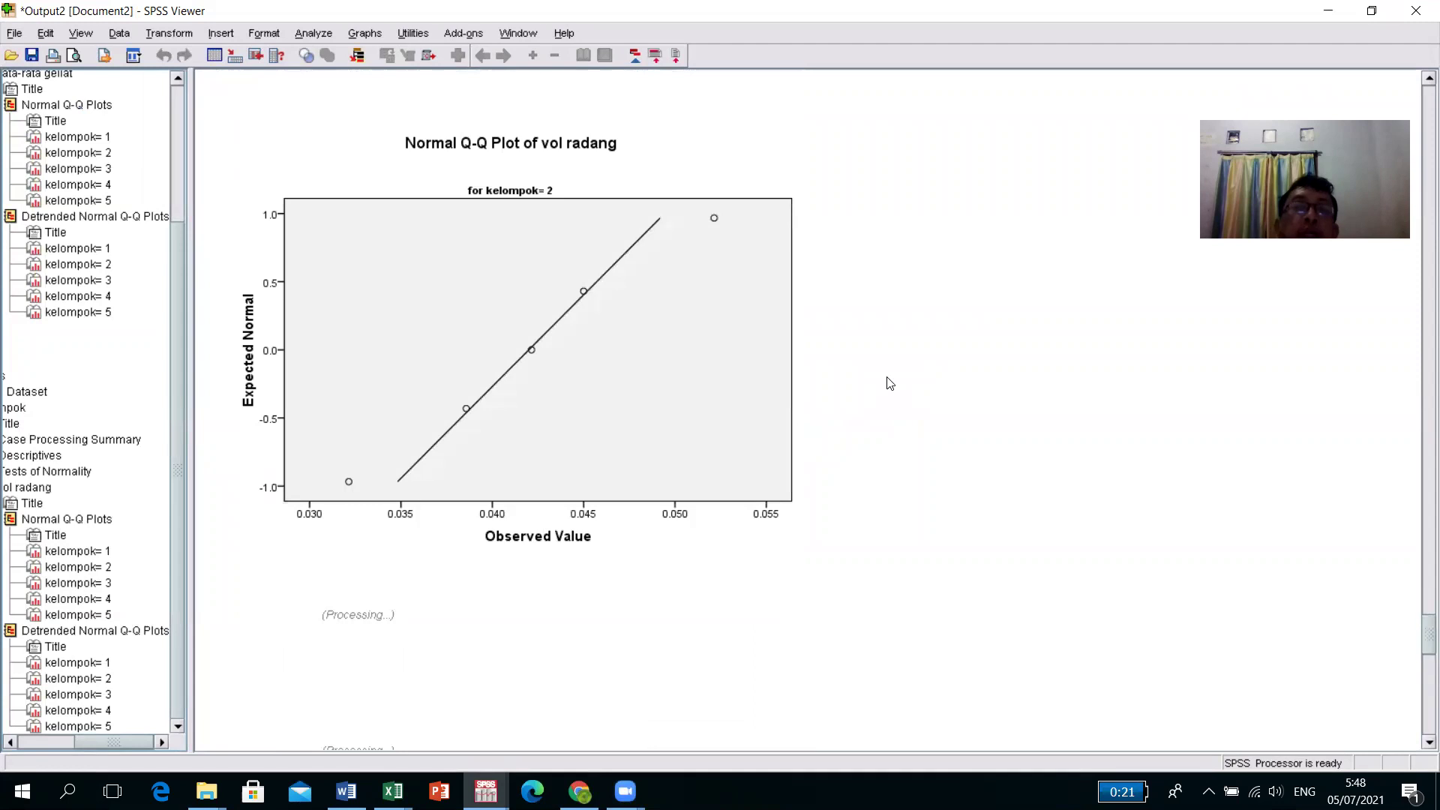
pyautogui.scroll(-5, 890, 383)
pyautogui.scroll(6, 890, 384)
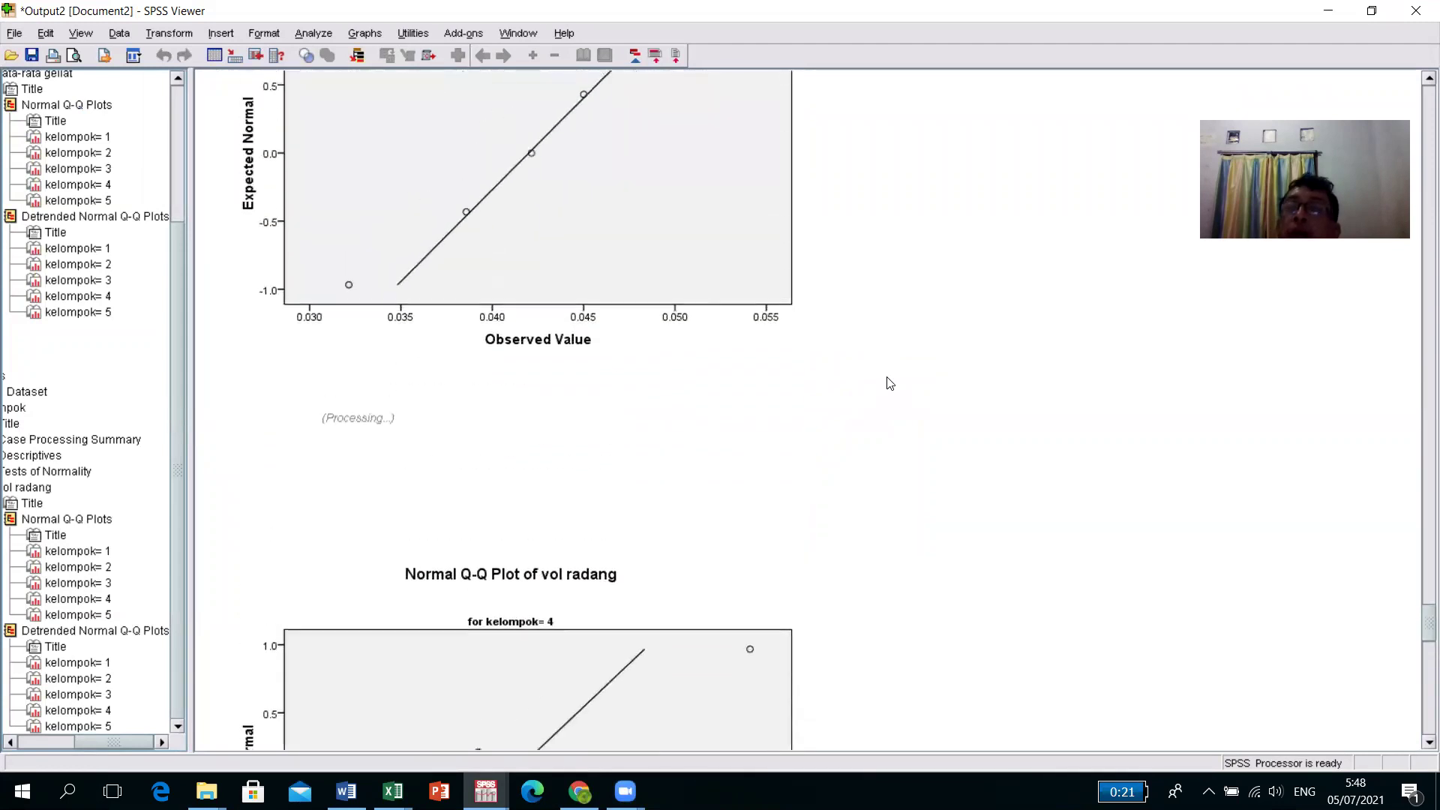
pyautogui.scroll(10, 889, 383)
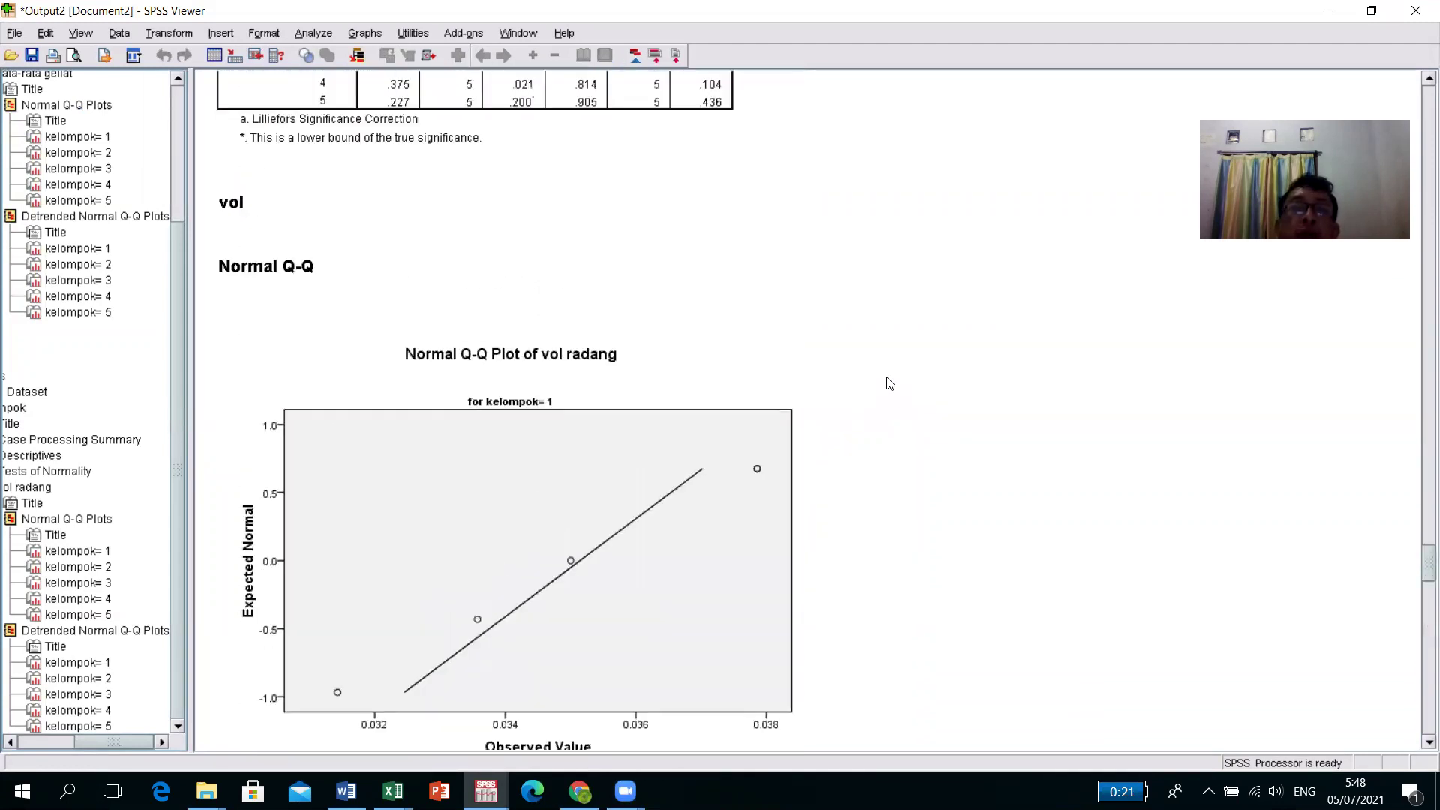
pyautogui.scroll(12, 890, 383)
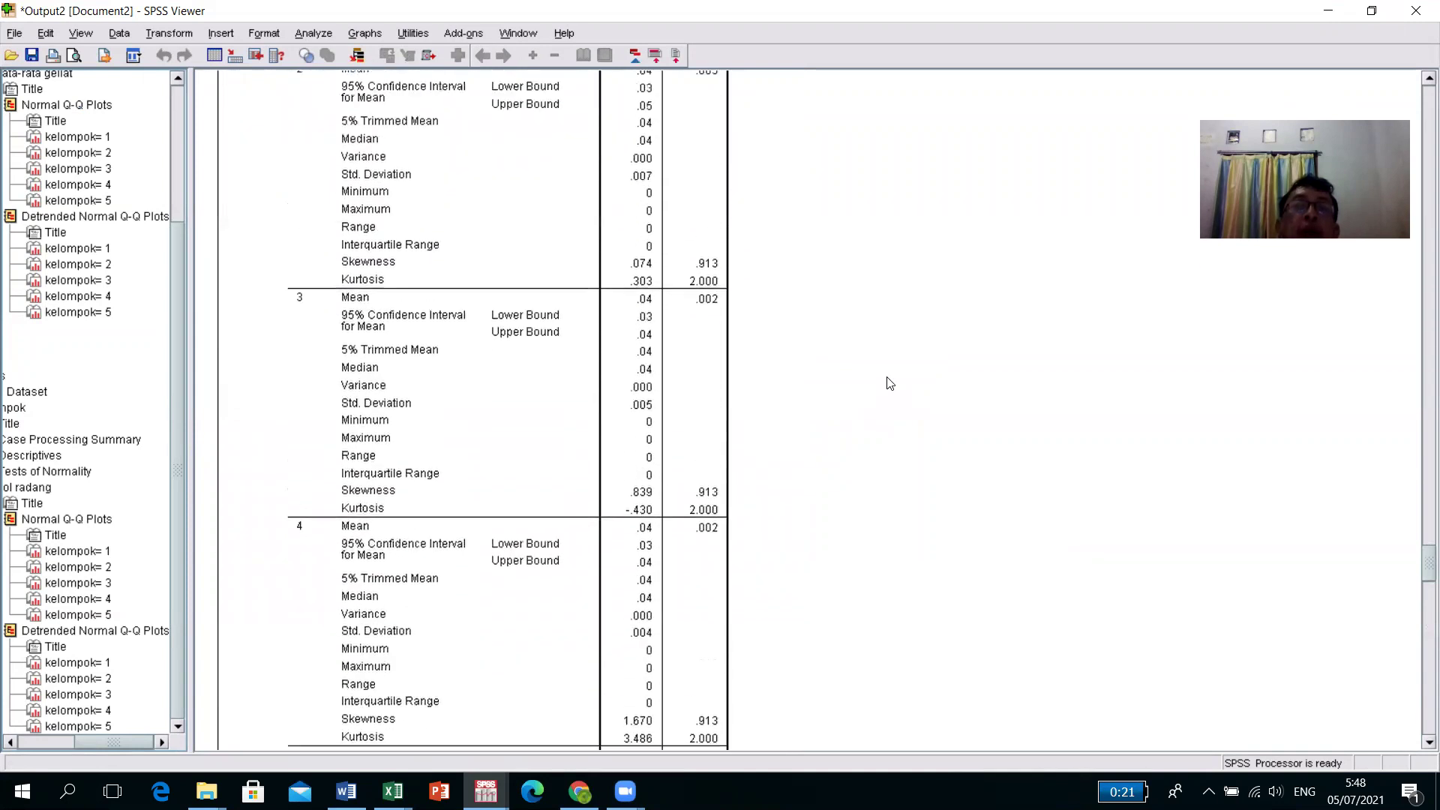
pyautogui.scroll(12, 1392, 427)
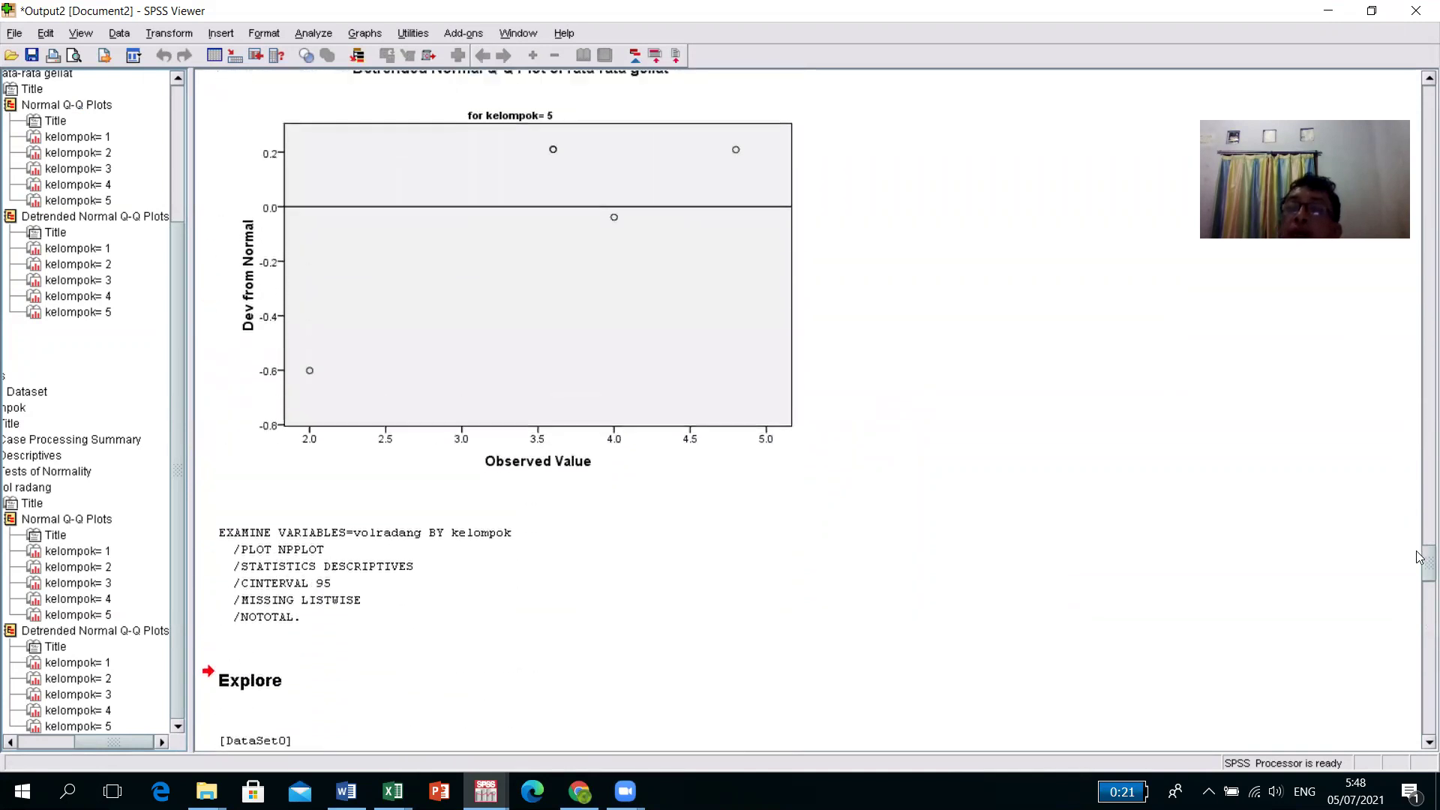
# Review the rata-rata geliat plots and descriptives by kelompok, and select its Tests of Normality table
pyautogui.scroll(10, 1419, 529)
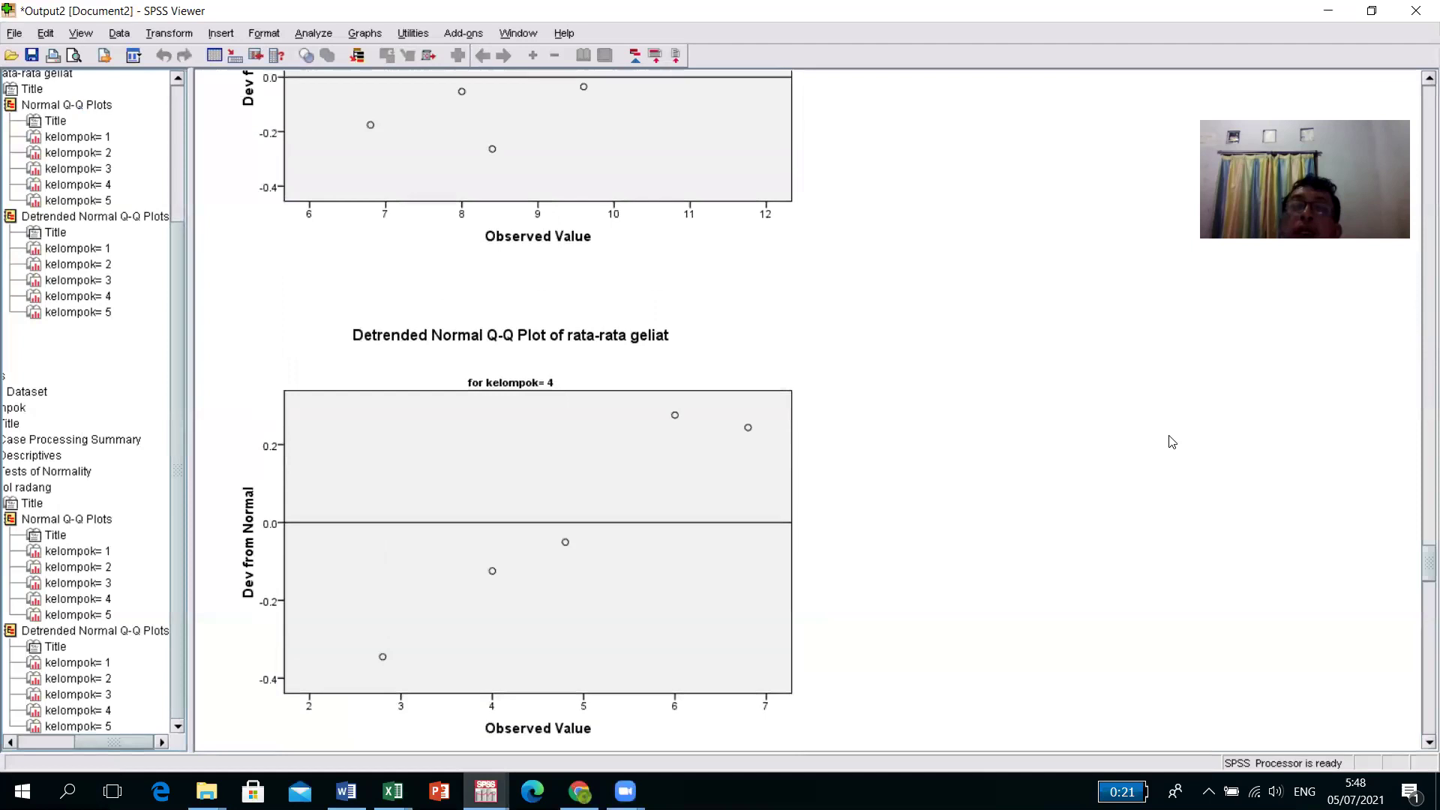
pyautogui.scroll(10, 602, 693)
pyautogui.moveTo(486, 792)
pyautogui.scroll(10, 538, 408)
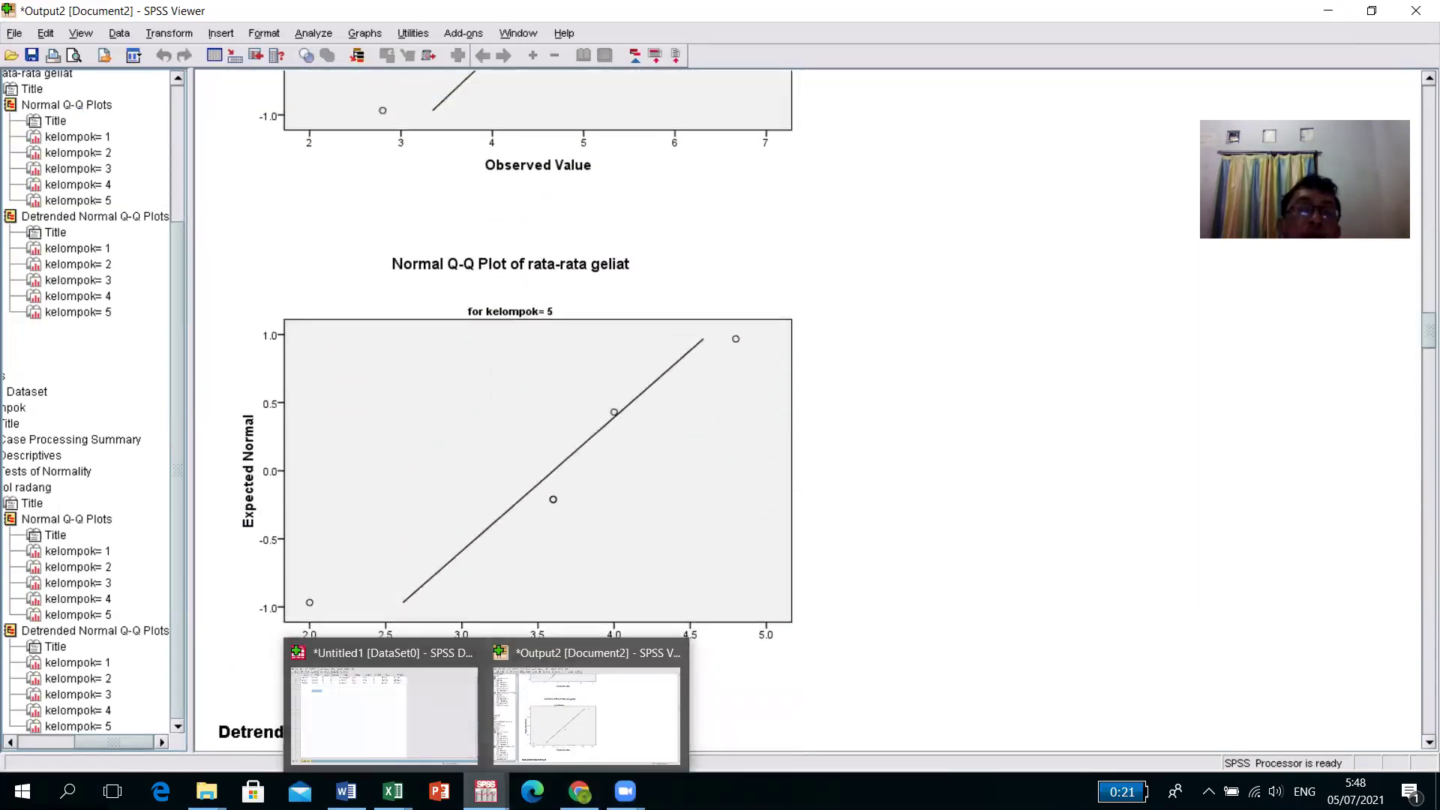
pyautogui.scroll(10, 538, 409)
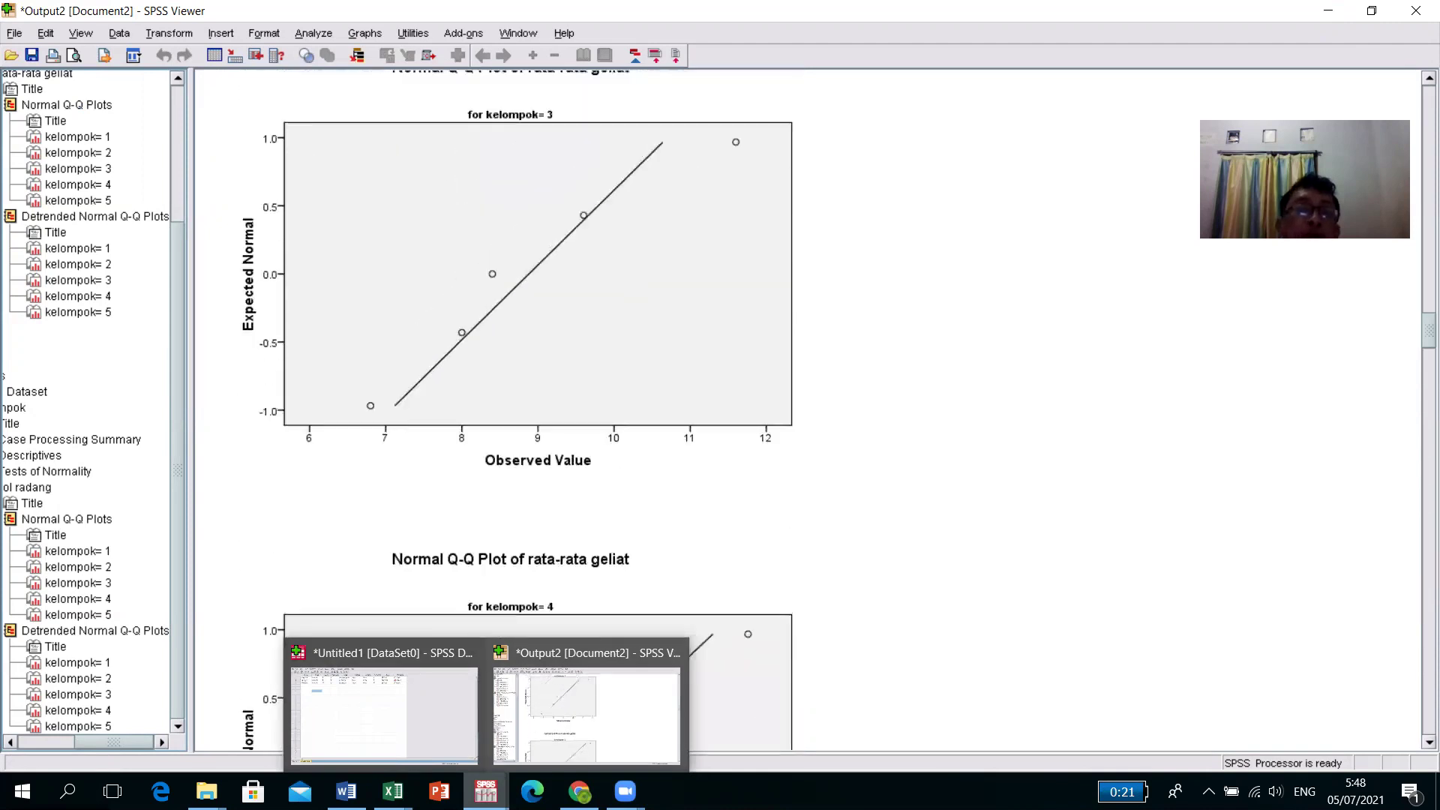
pyautogui.moveTo(392, 791)
pyautogui.scroll(15, 517, 409)
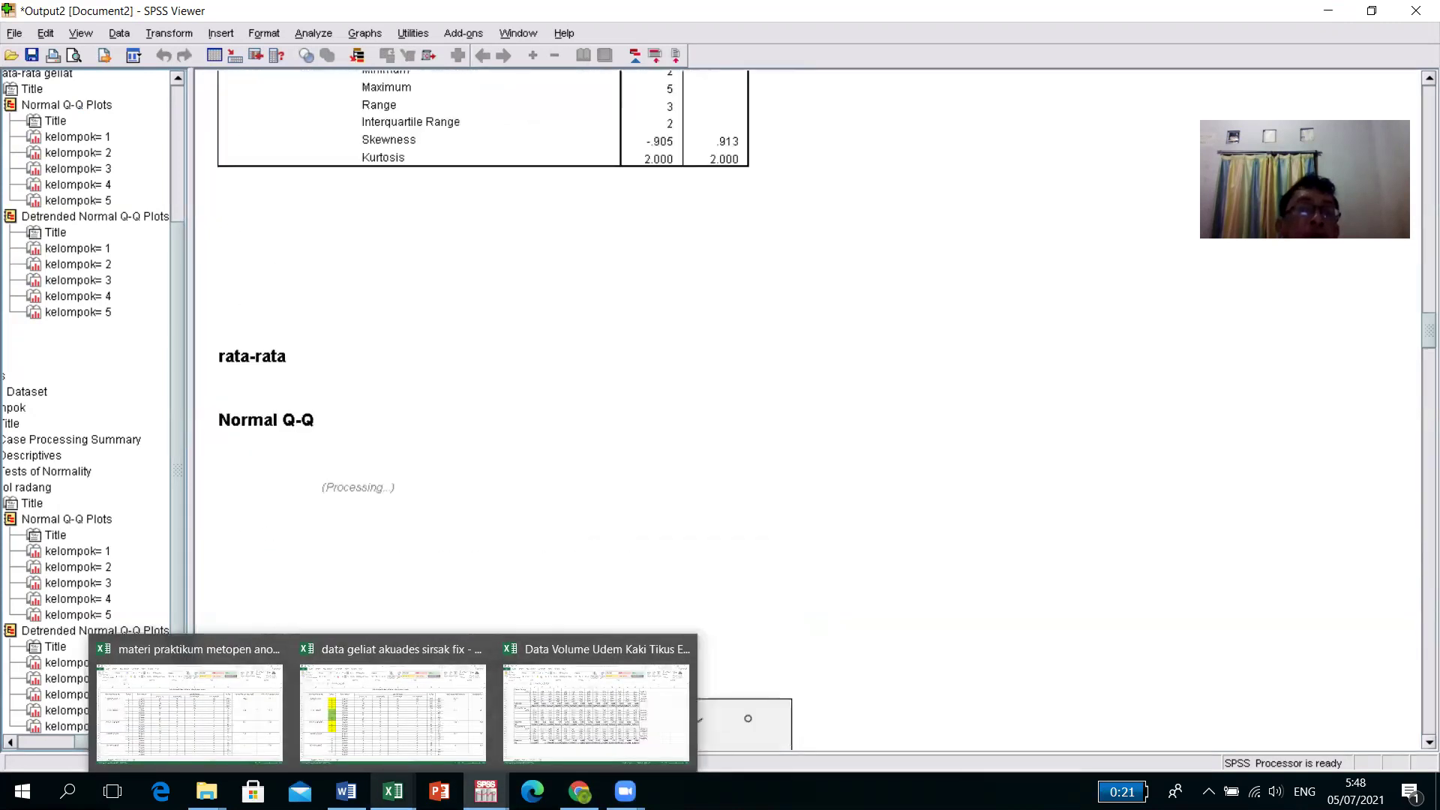
pyautogui.scroll(8, 517, 409)
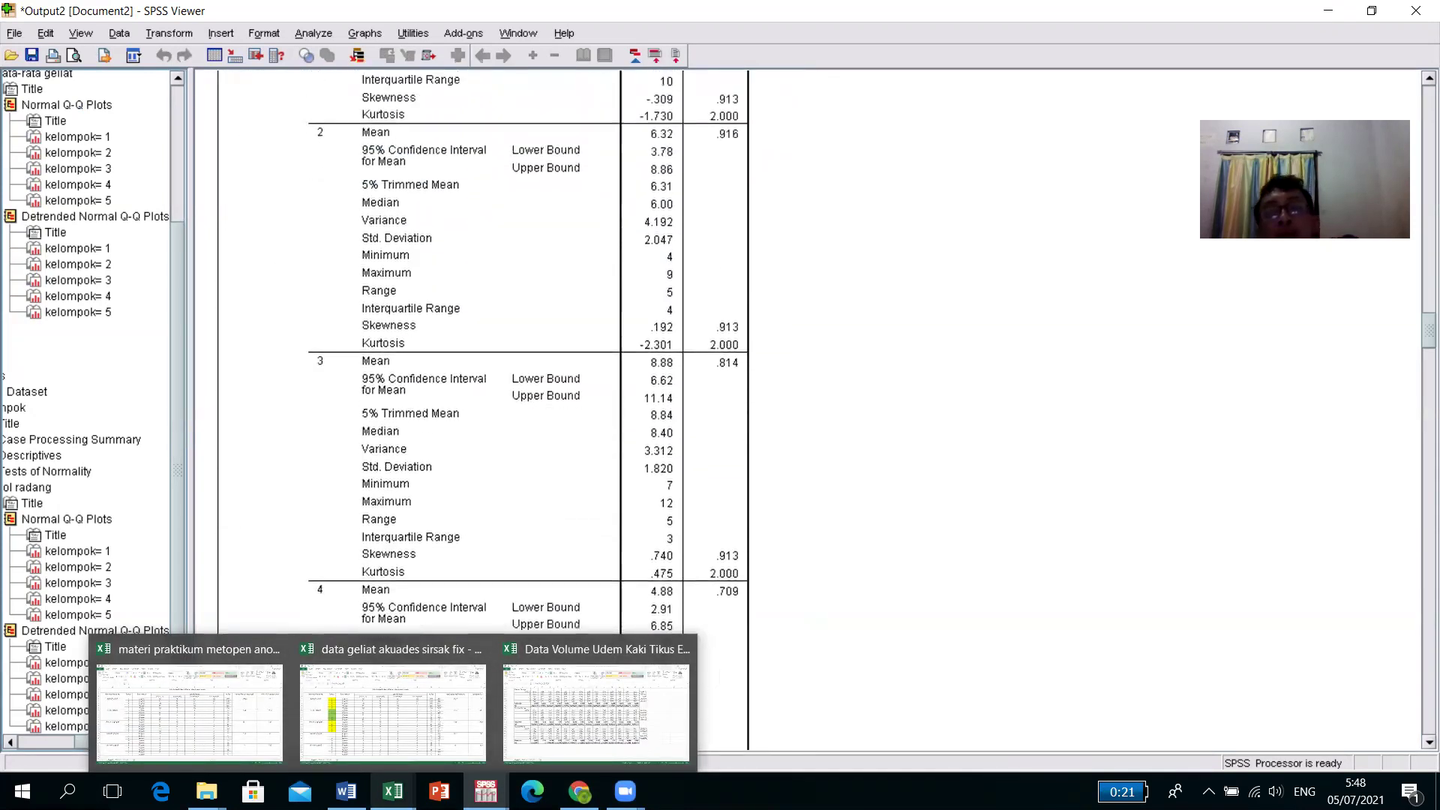
pyautogui.scroll(-9, 518, 409)
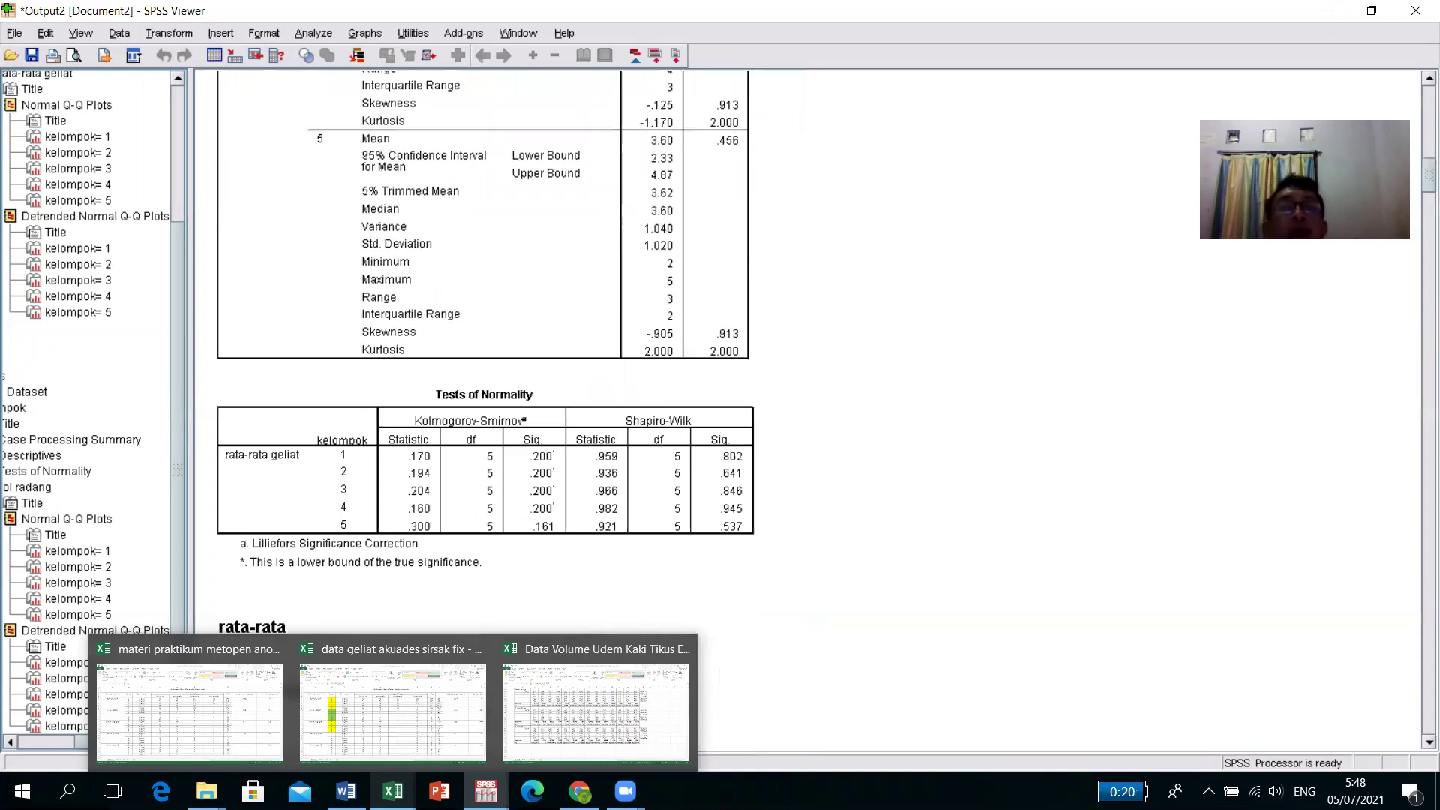
pyautogui.click(392, 792)
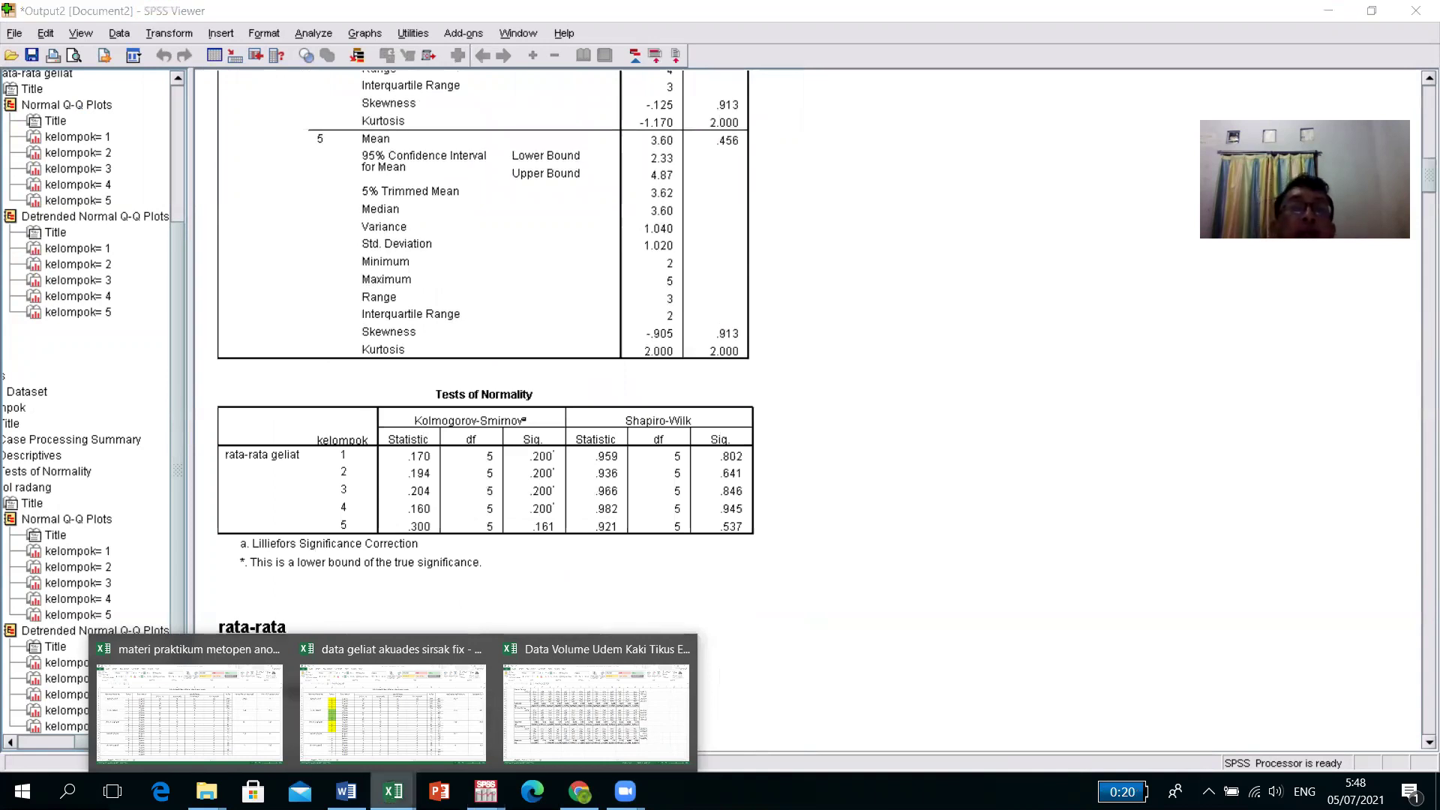
pyautogui.click(589, 509)
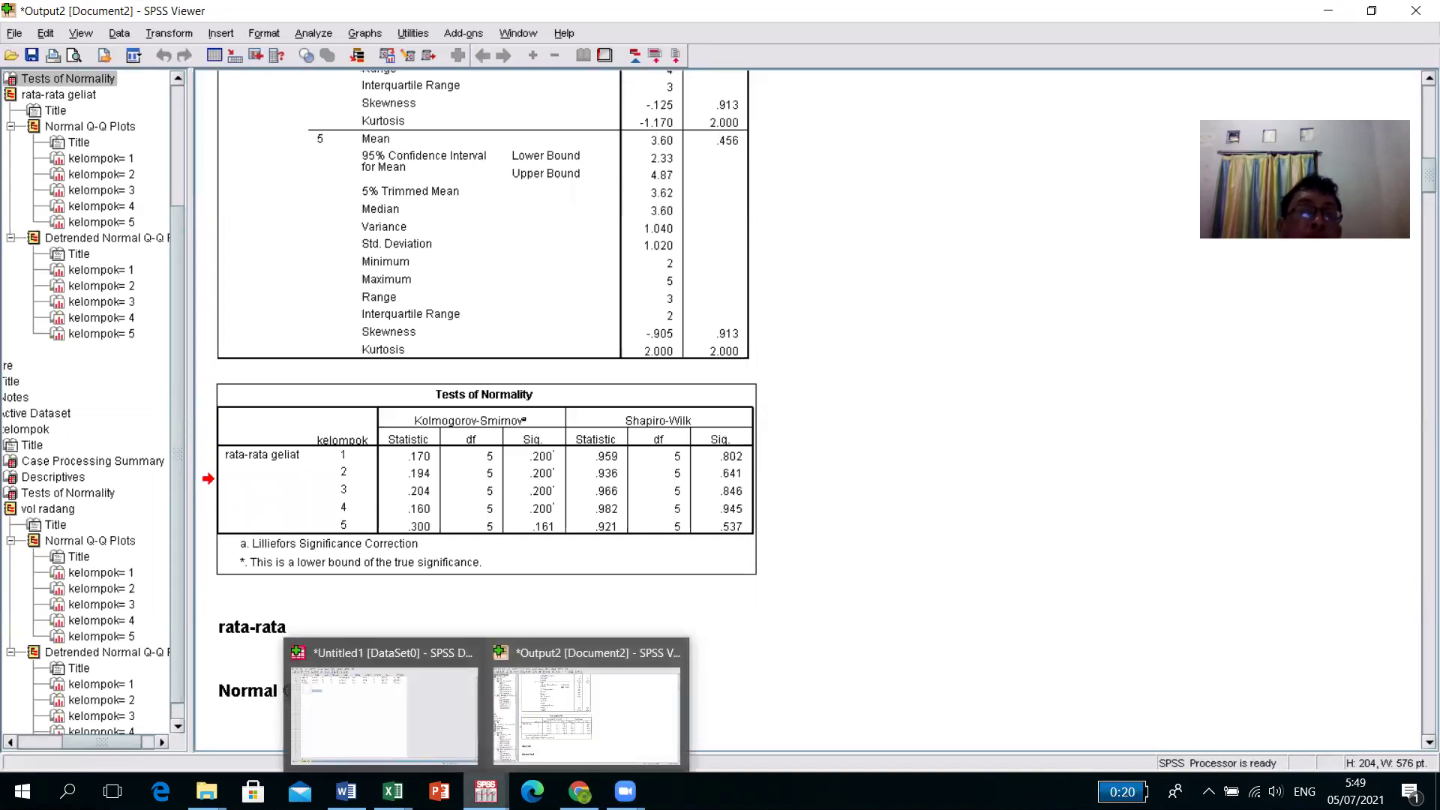
# Switch to the SPSS Data Editor's data grid and inspect entries in the ratageliat, kelompok and volradang columns
pyautogui.click(409, 731)
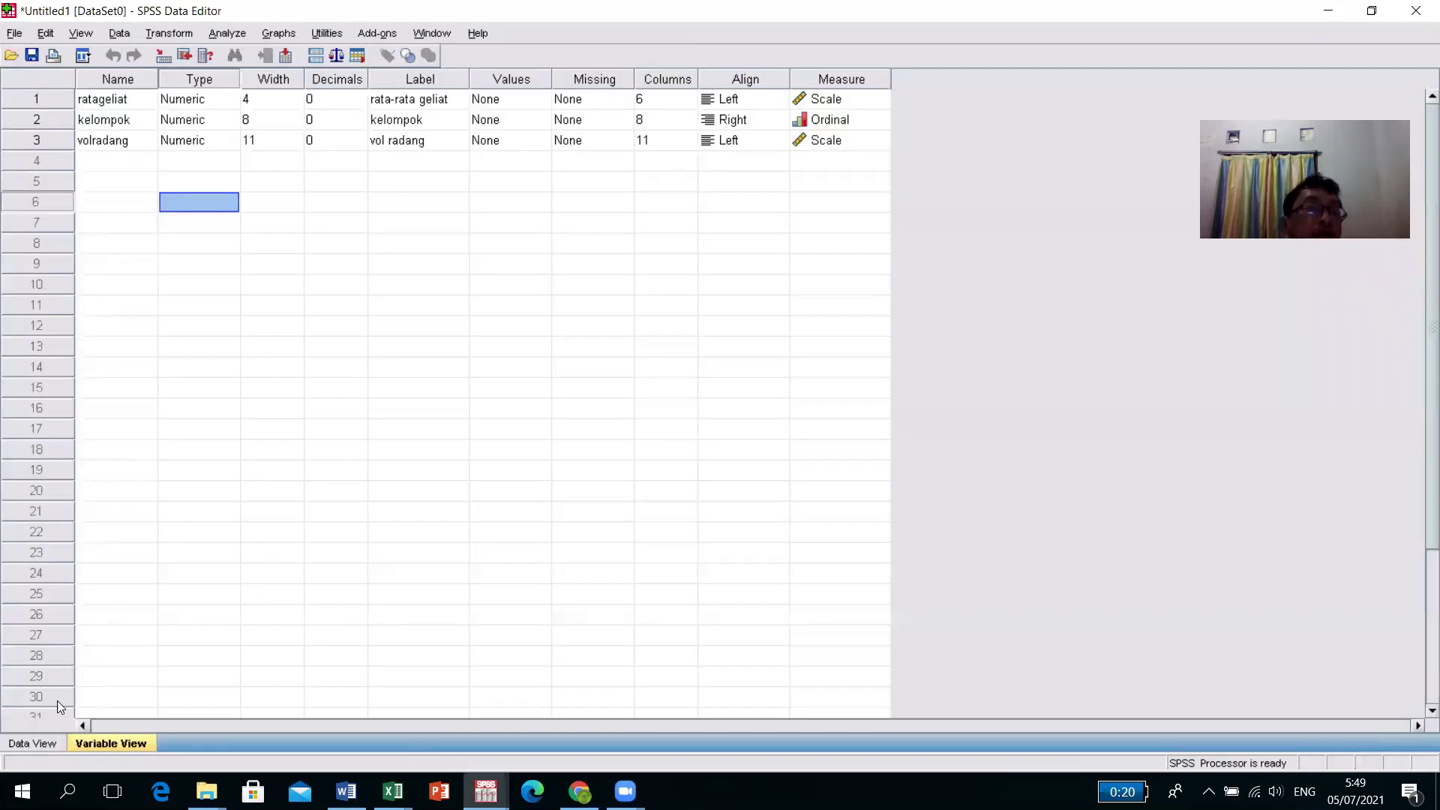
pyautogui.click(39, 741)
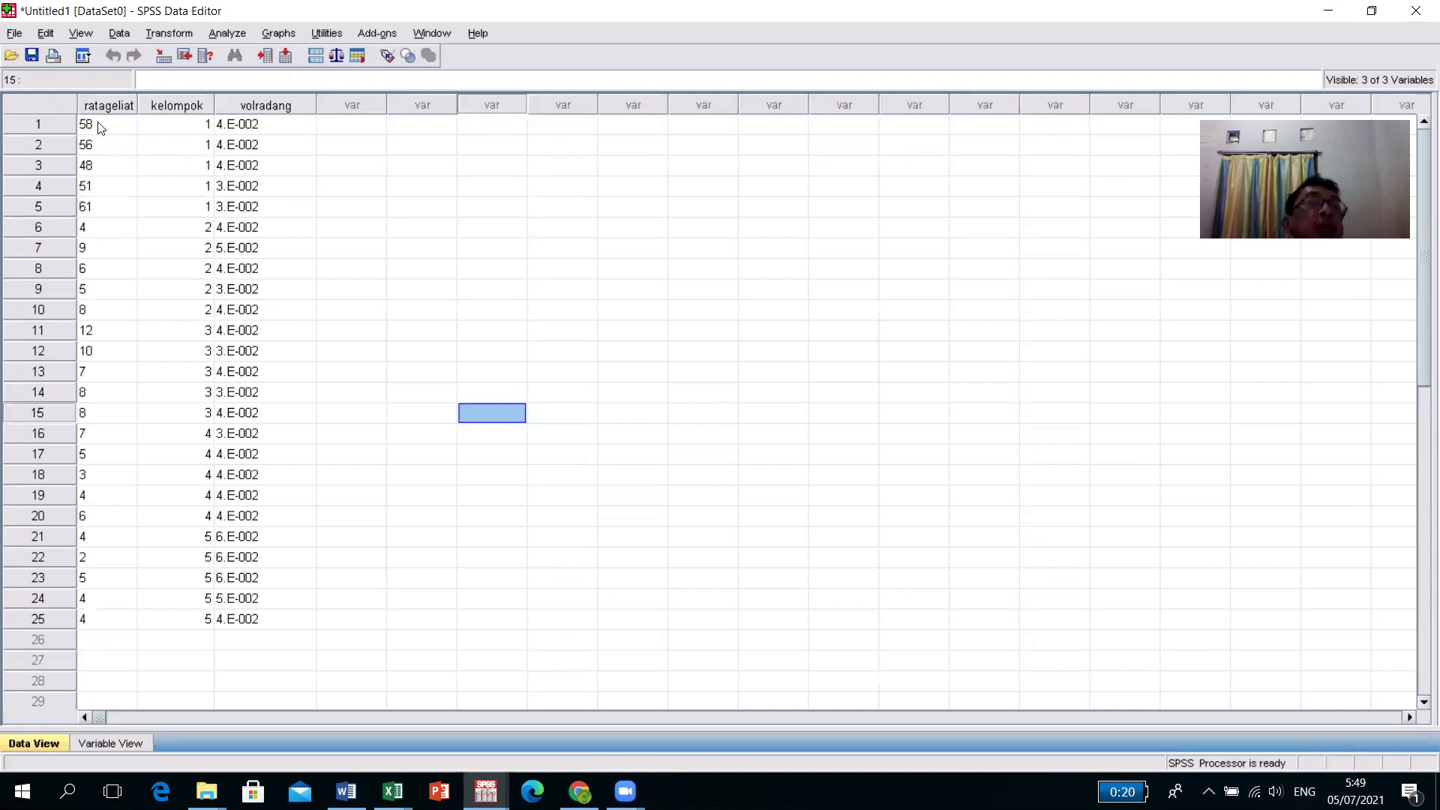
pyautogui.moveTo(96, 126); pyautogui.dragTo(94, 206)
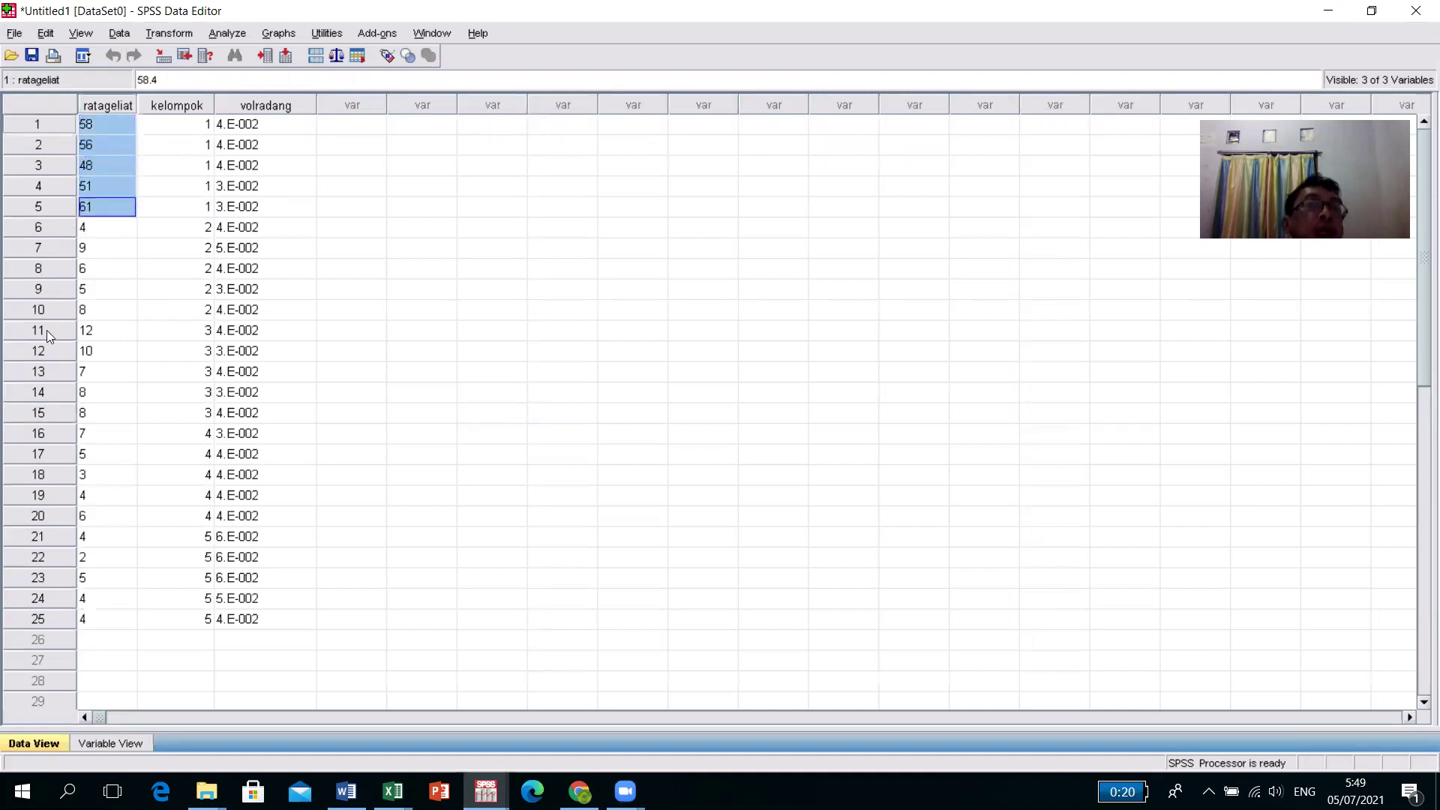
pyautogui.click(84, 350)
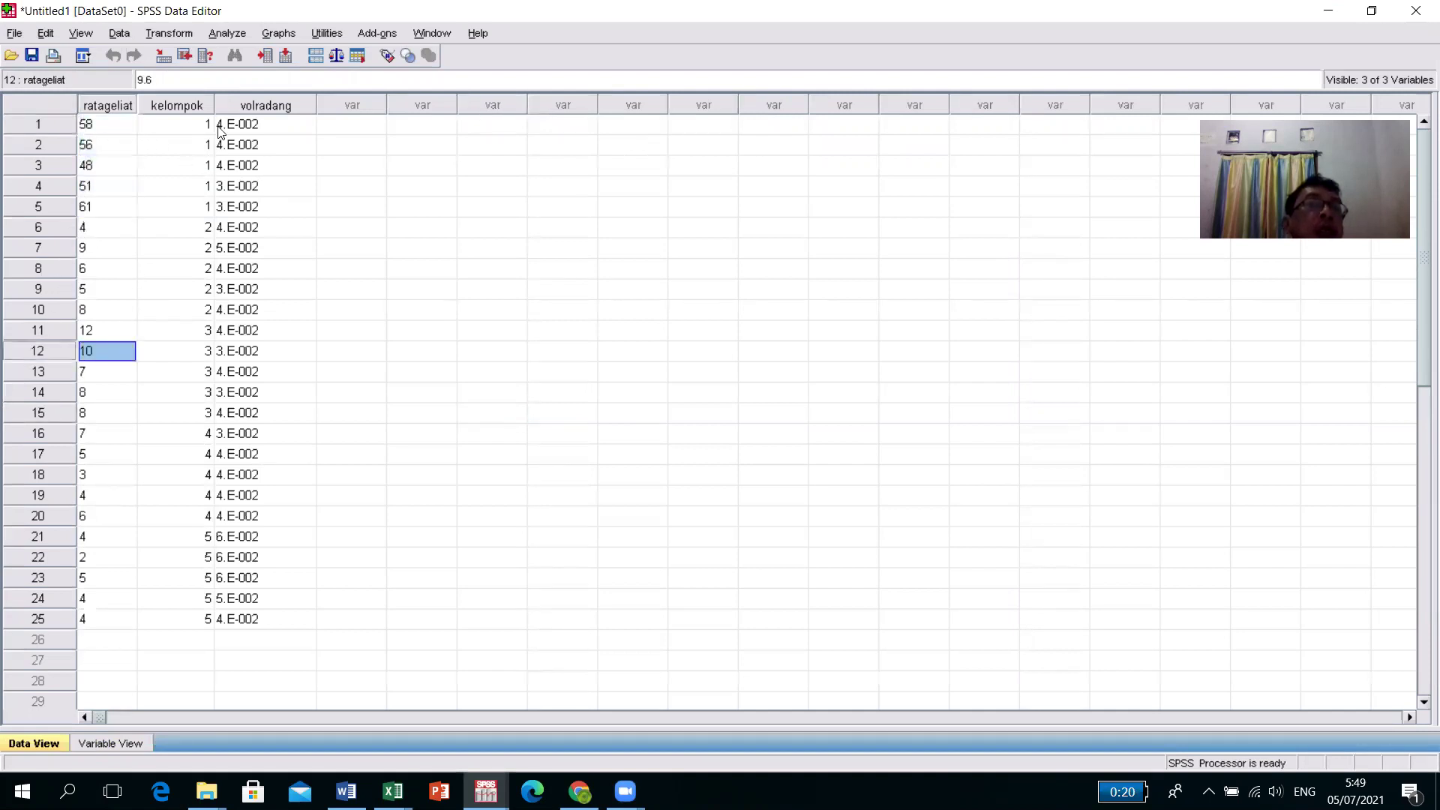
pyautogui.click(199, 128)
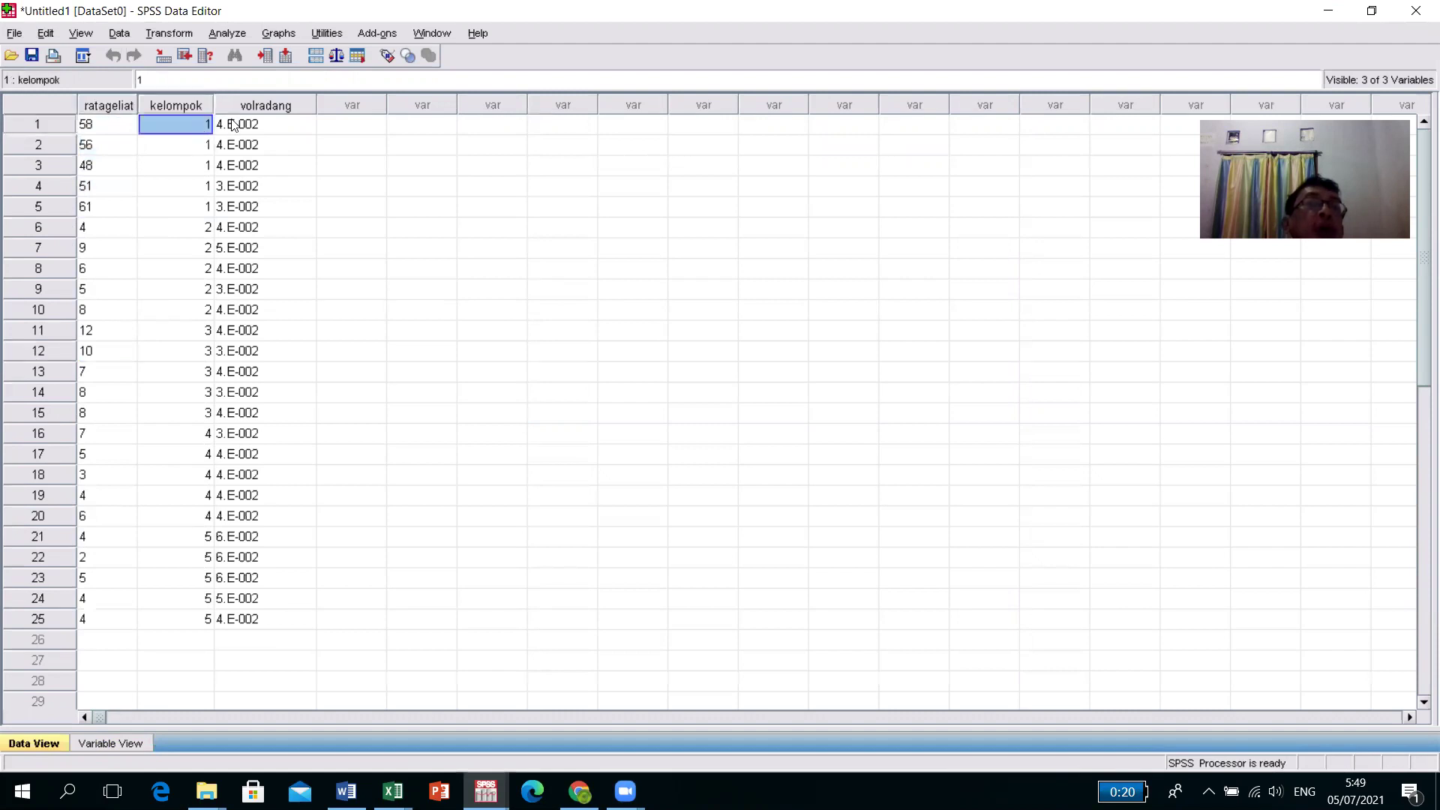
pyautogui.click(251, 126)
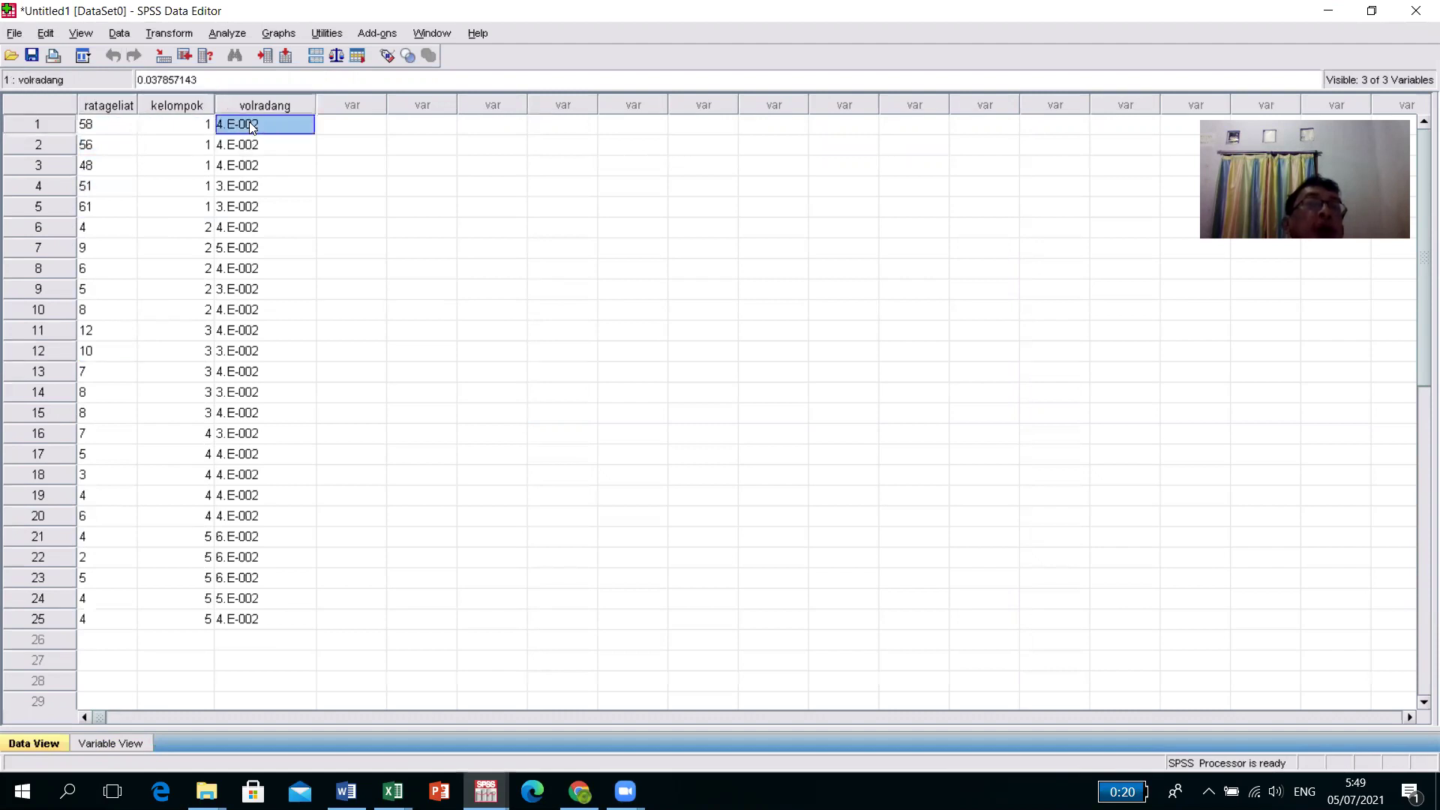
pyautogui.click(163, 129)
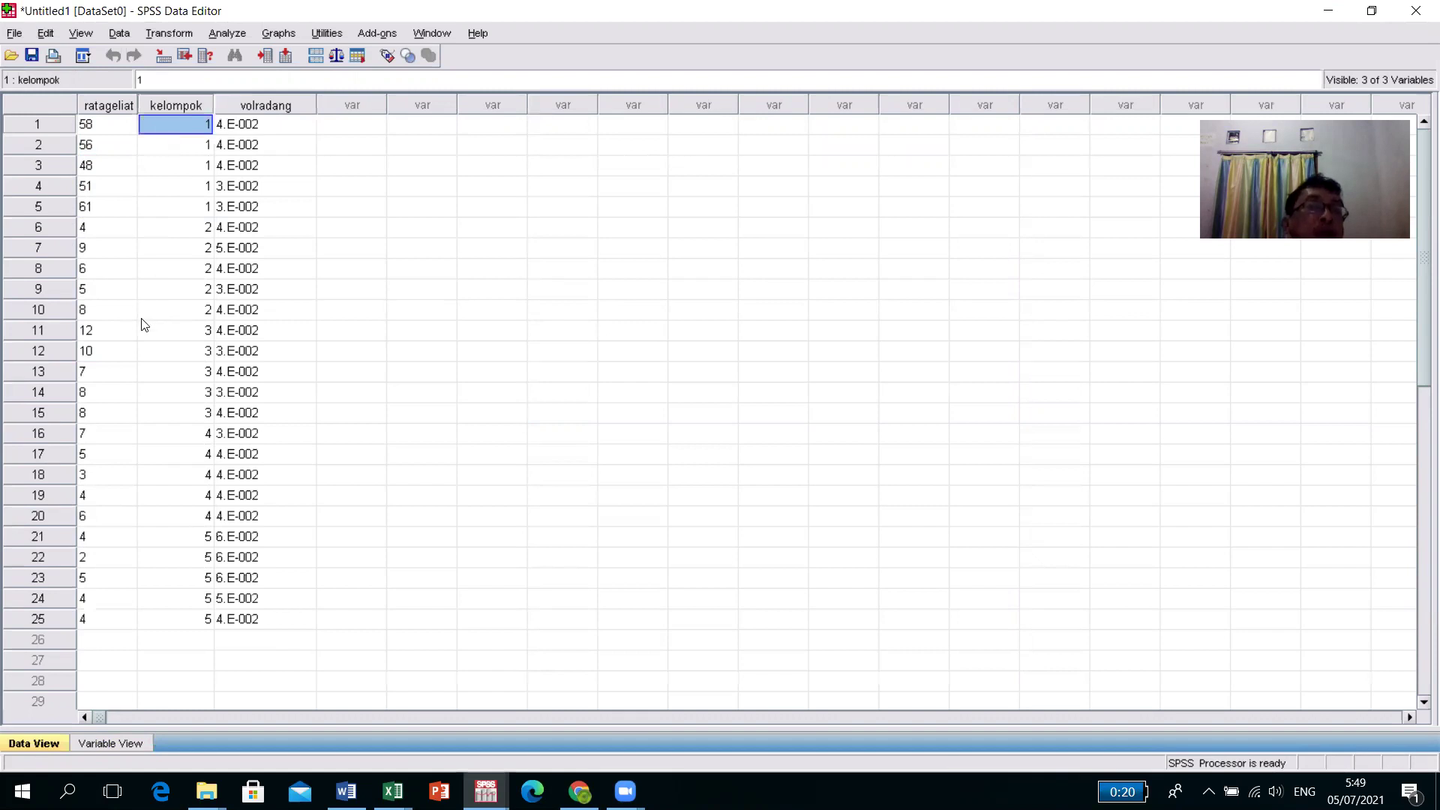
# Widen the volradang column to 18 and inspect its value in row 5
pyautogui.moveTo(316, 104); pyautogui.dragTo(375, 103)
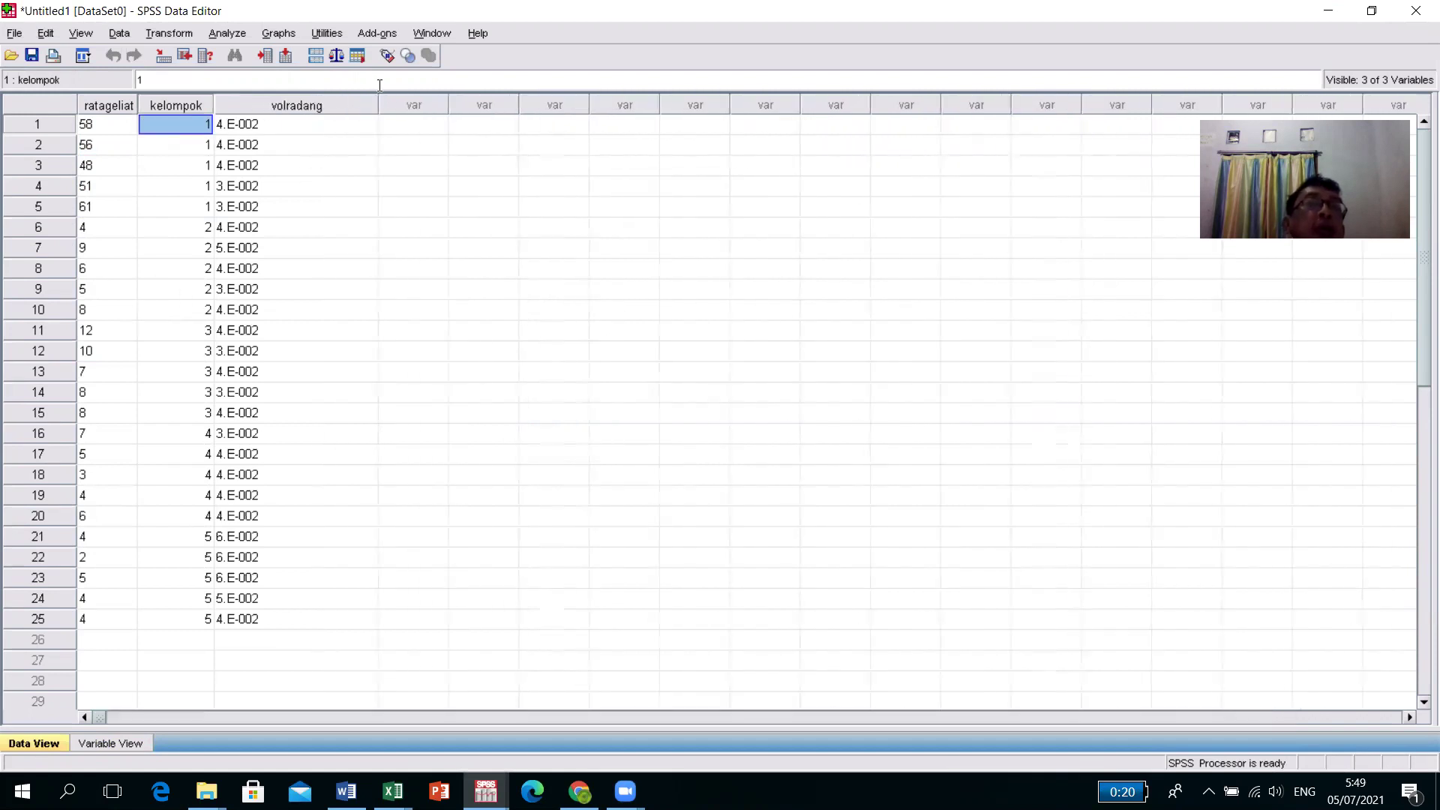
pyautogui.click(288, 213)
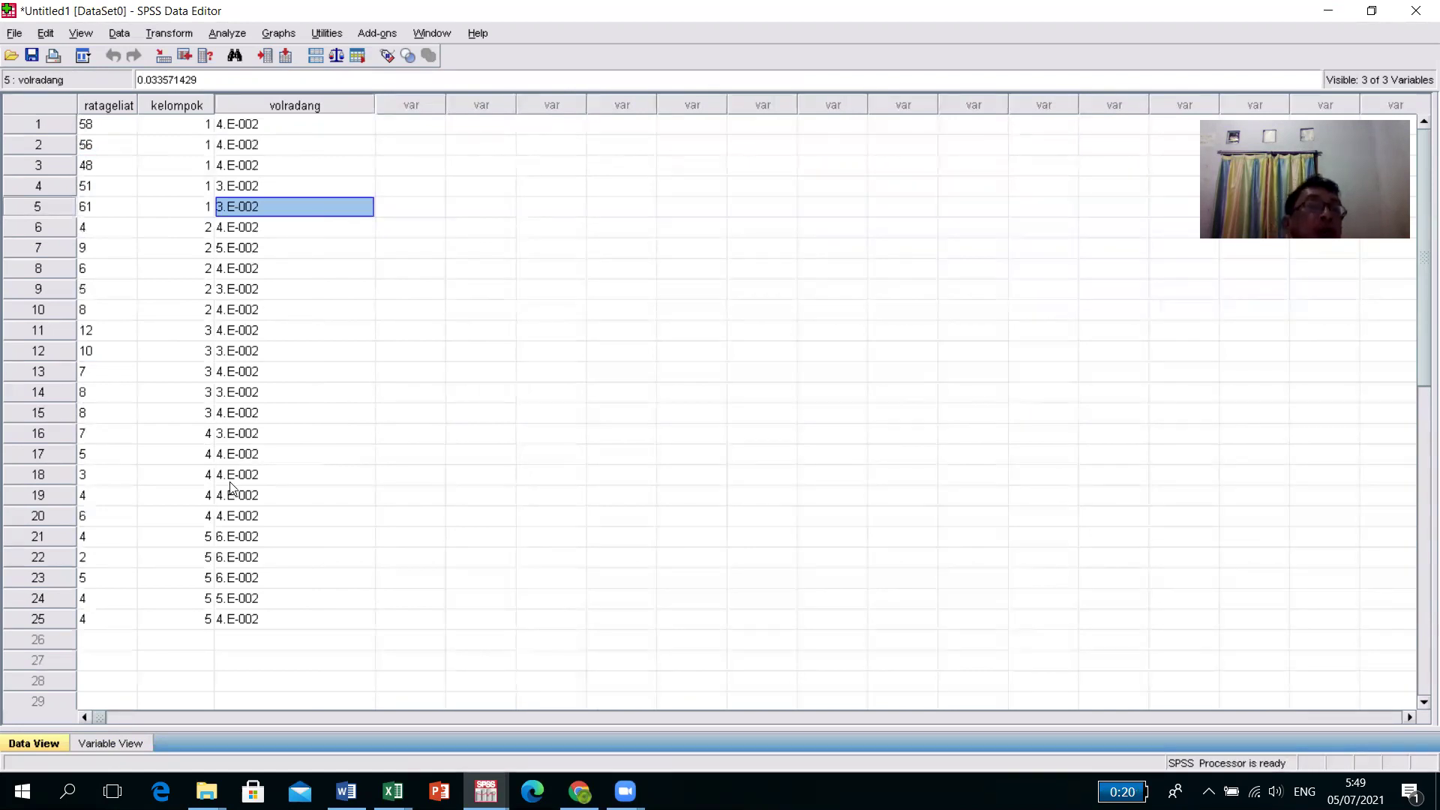
# Open the value labels of the ratageliat variable and add value 1 with the label "kontrol negatif"
pyautogui.click(96, 744)
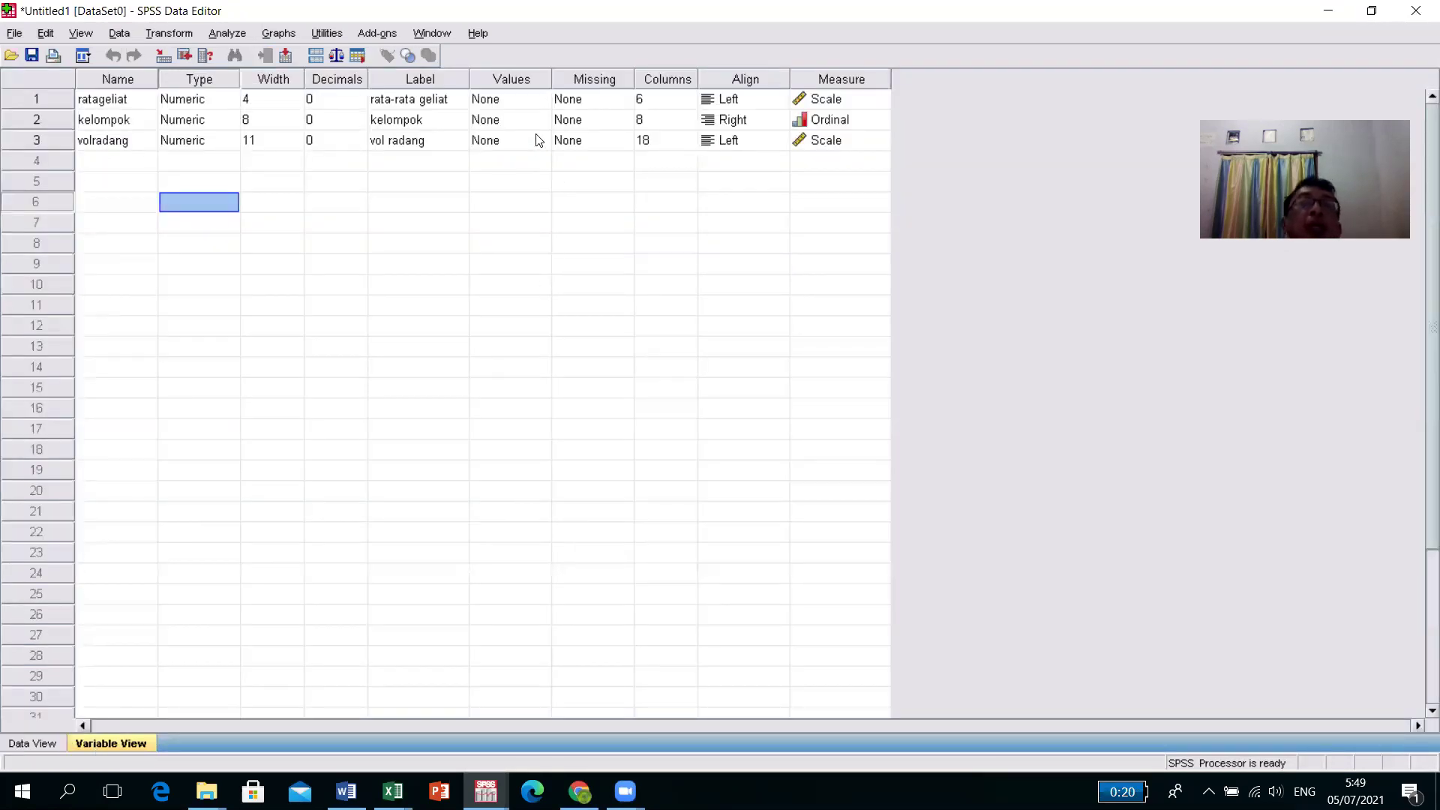
pyautogui.click(510, 104)
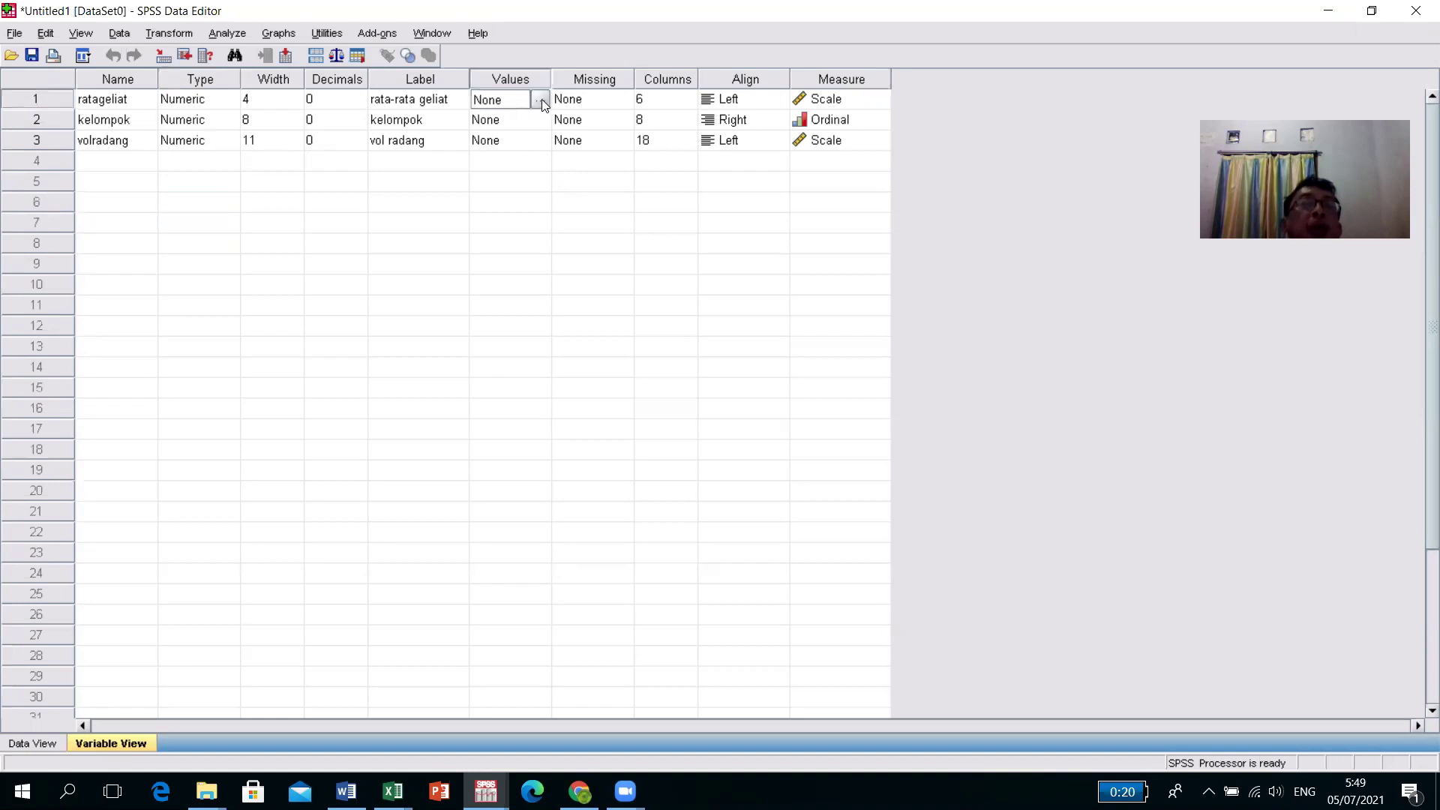
pyautogui.click(540, 99)
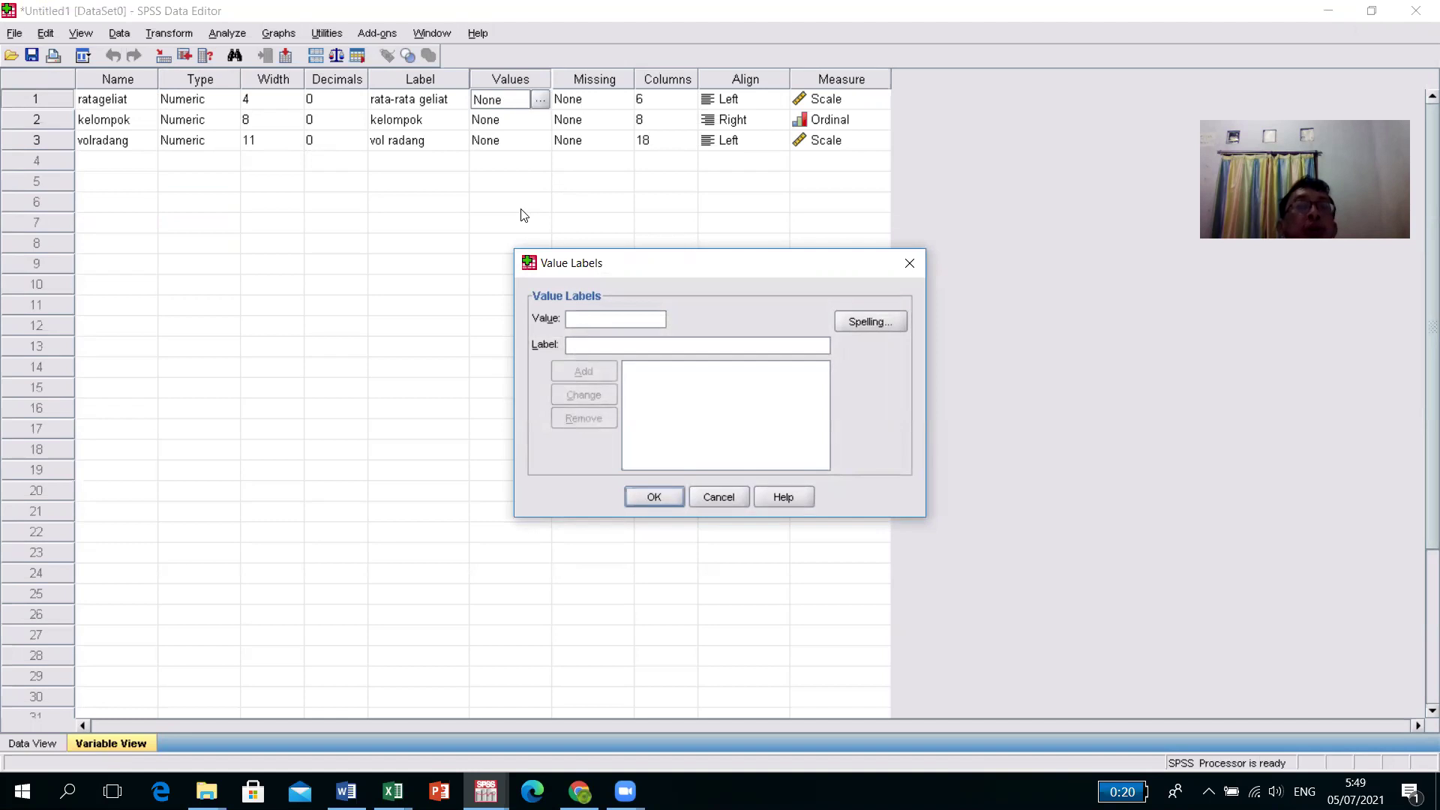
pyautogui.write('1')
pyautogui.click(603, 348)
pyautogui.write('kontrol negatif')
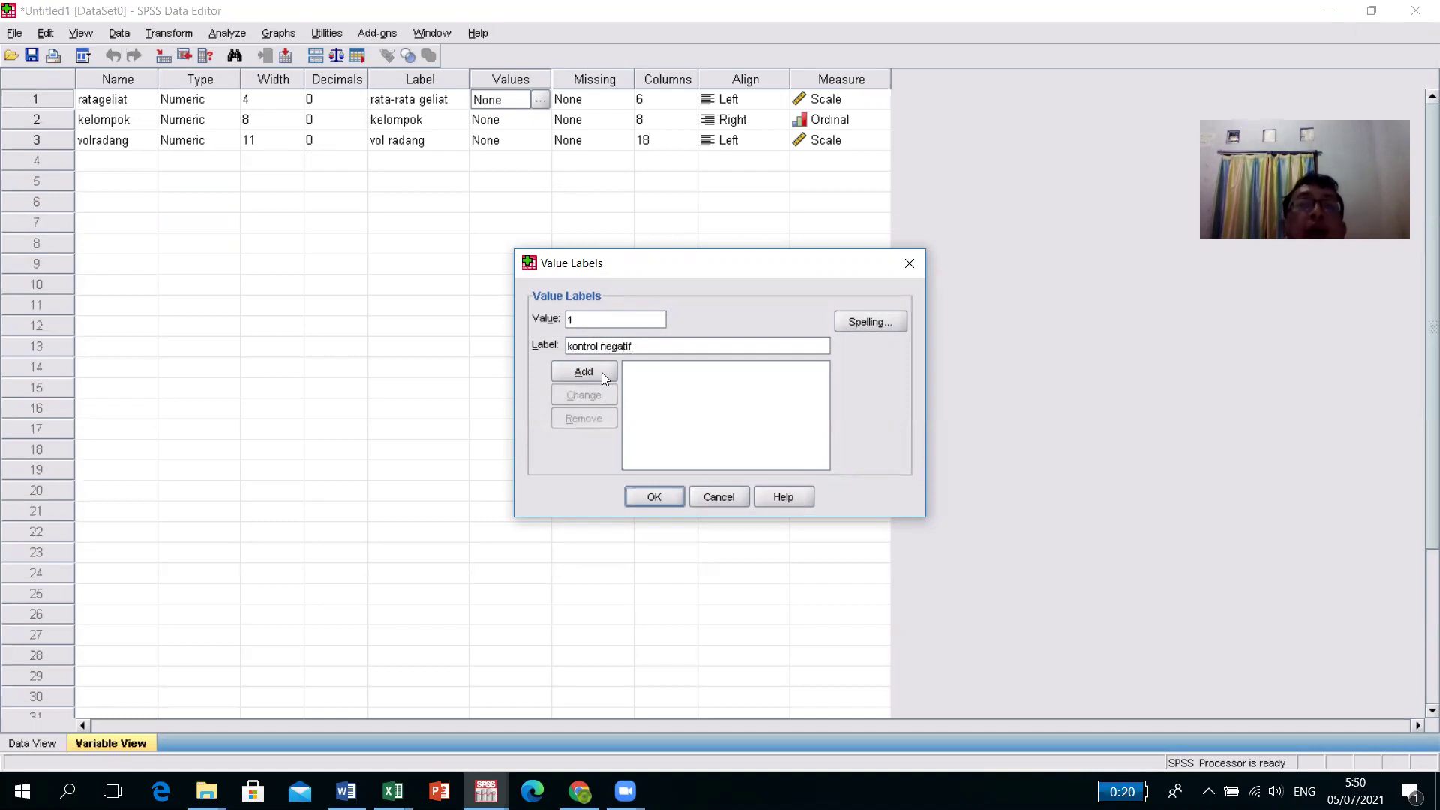
pyautogui.click(604, 375)
# Add value 2 with the label "kontrol positif" to the ratageliat value labels
pyautogui.write('2')
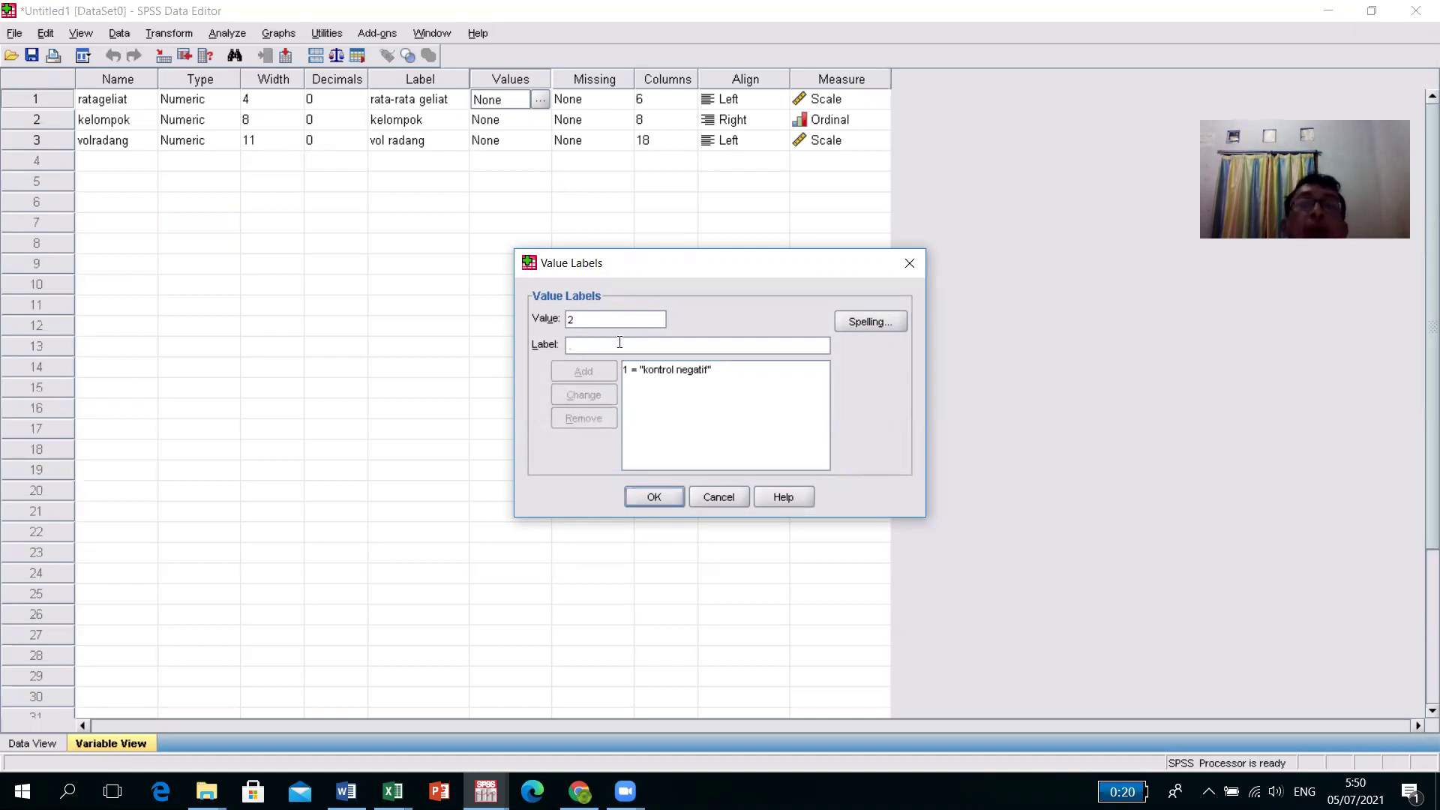
pyautogui.write('kontrol')
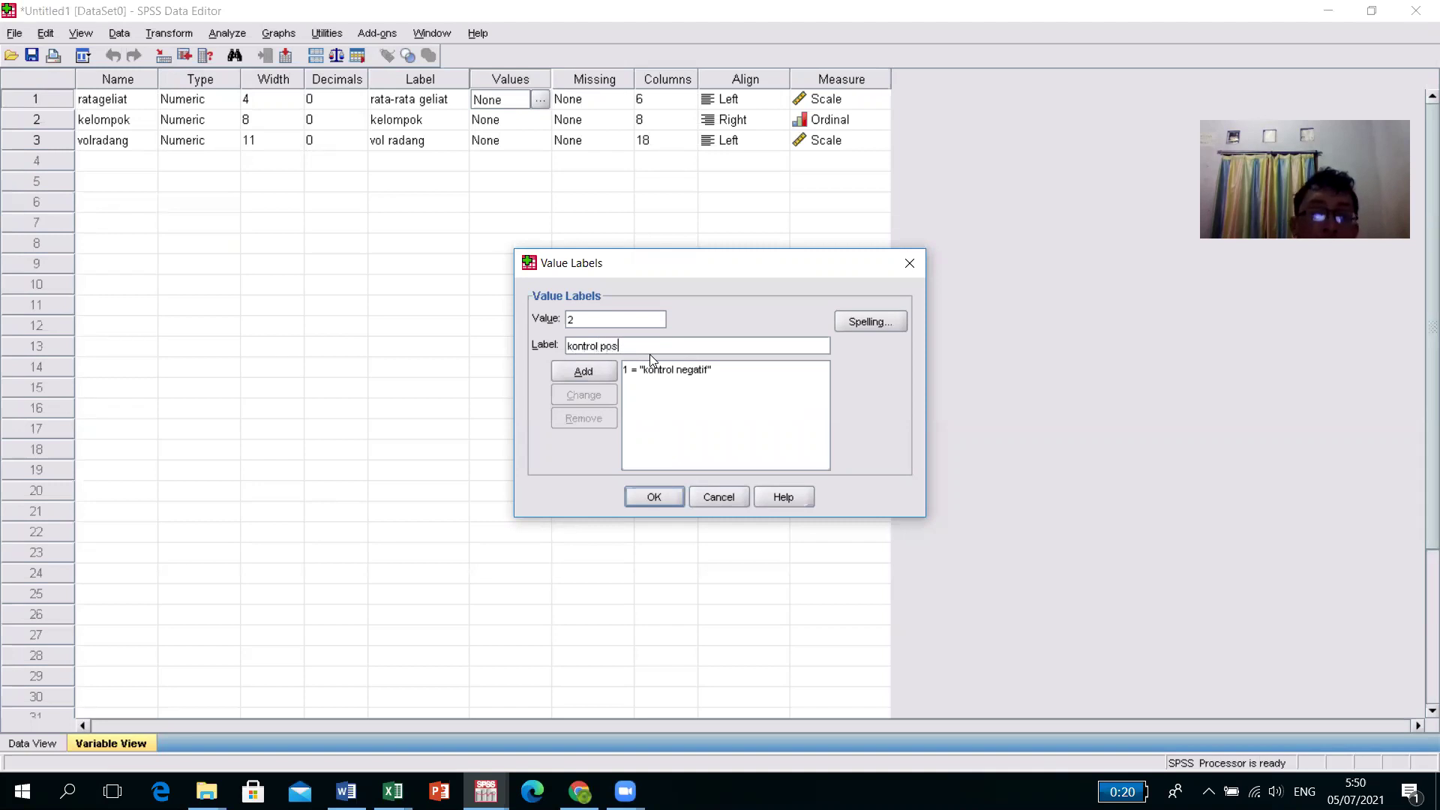
pyautogui.write(' positif')
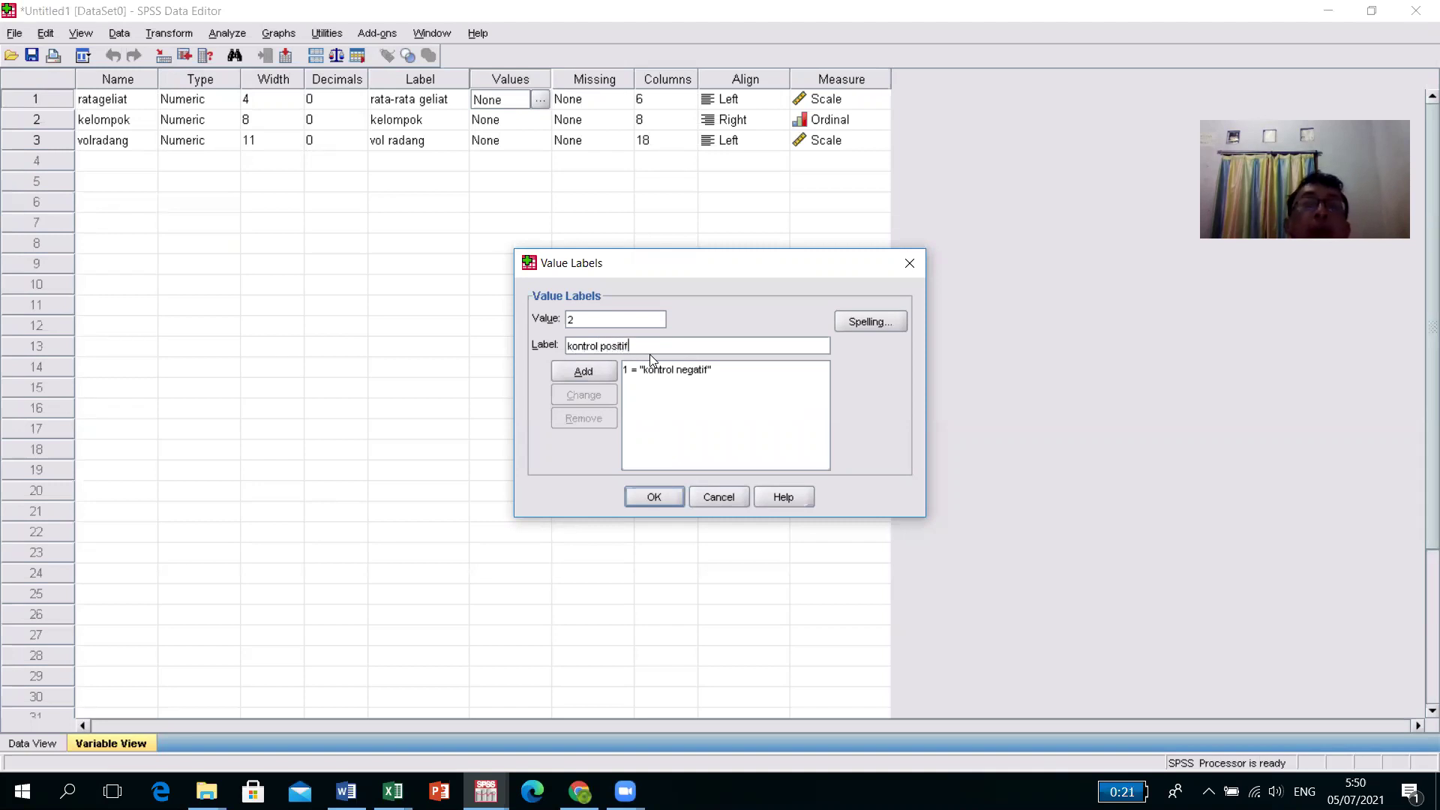
pyautogui.click(597, 372)
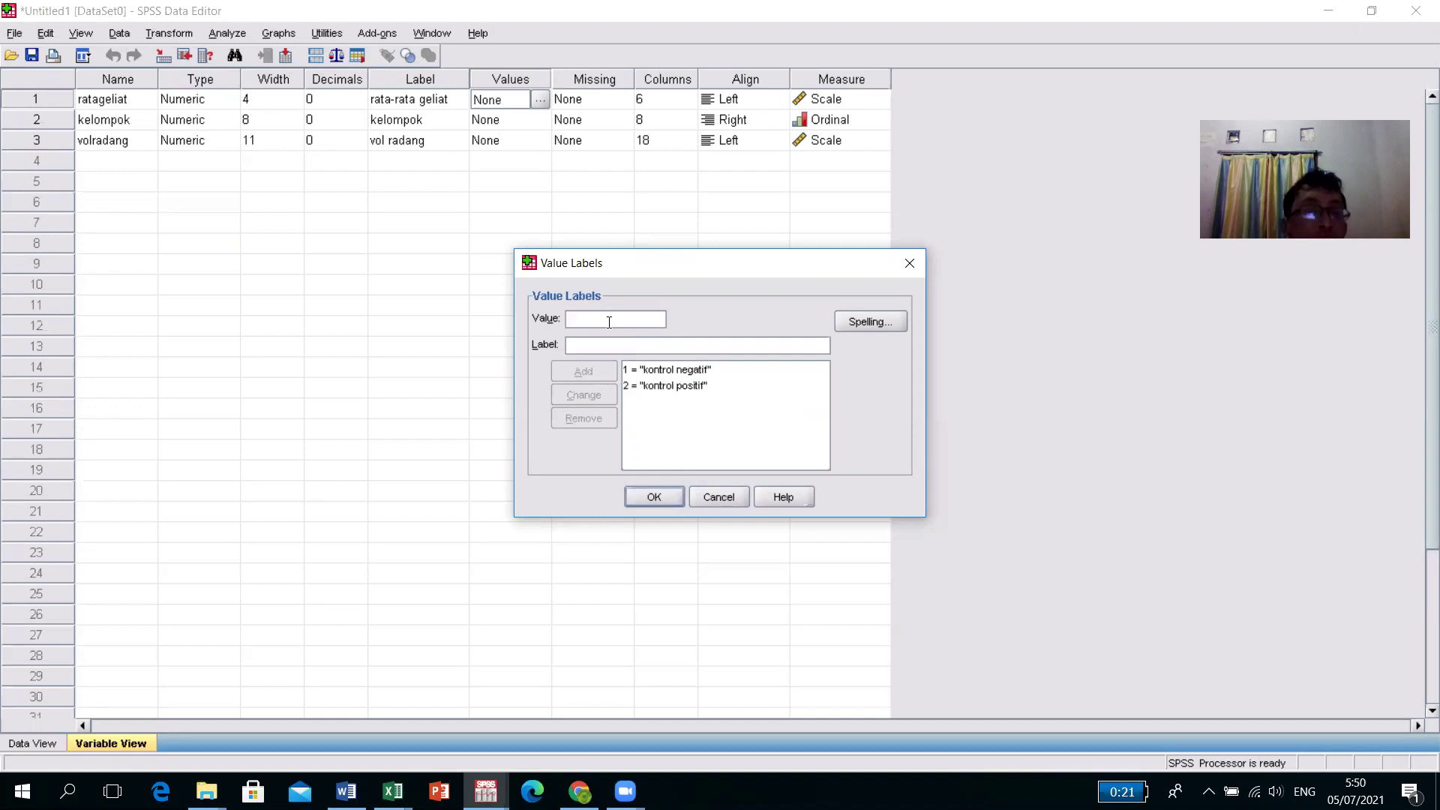
# Check the treatment group names in the materi praktikum metopen anova workbook, and add value 3 with the label "ekstrak 1,5" in SPSS
pyautogui.write('3')
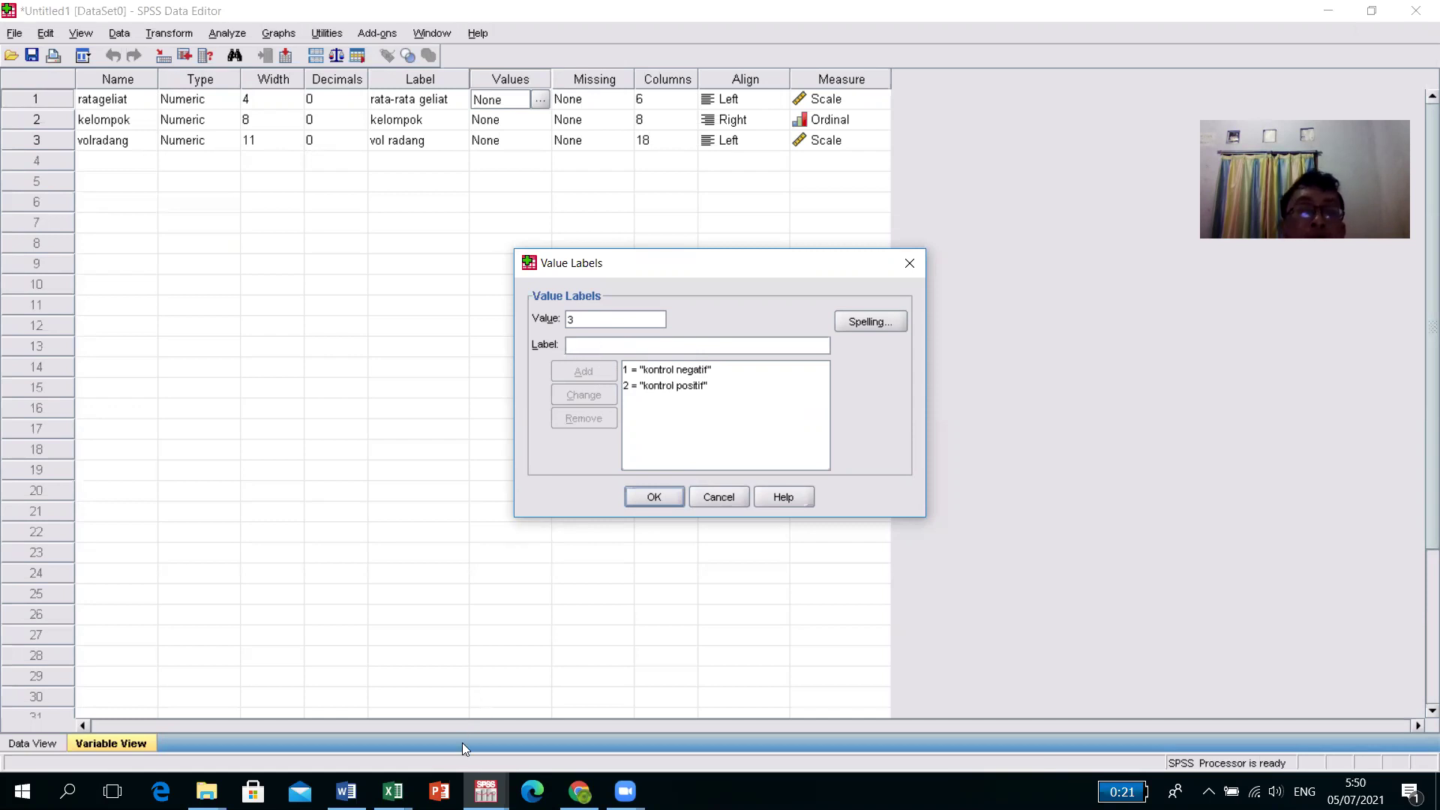
pyautogui.click(393, 791)
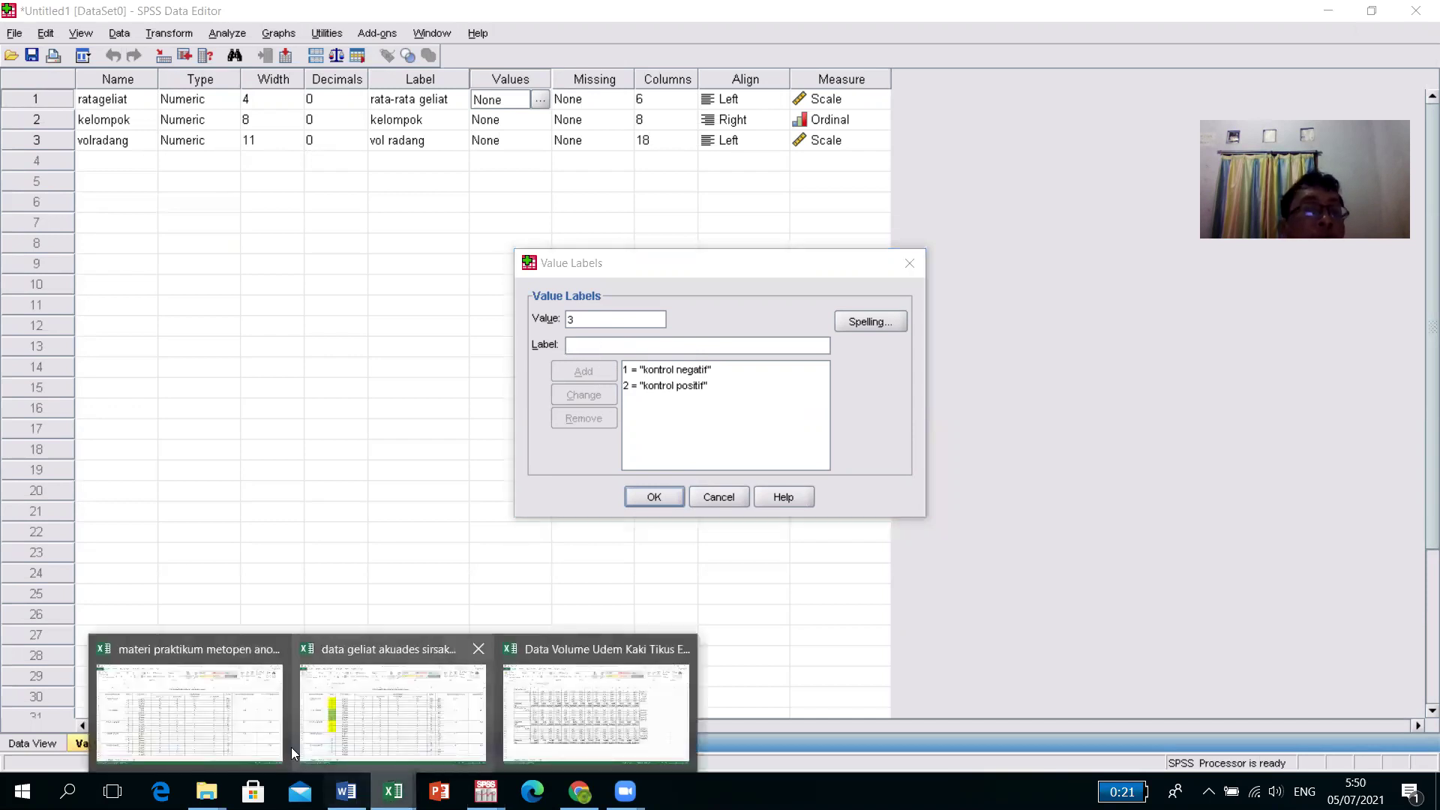
pyautogui.click(273, 746)
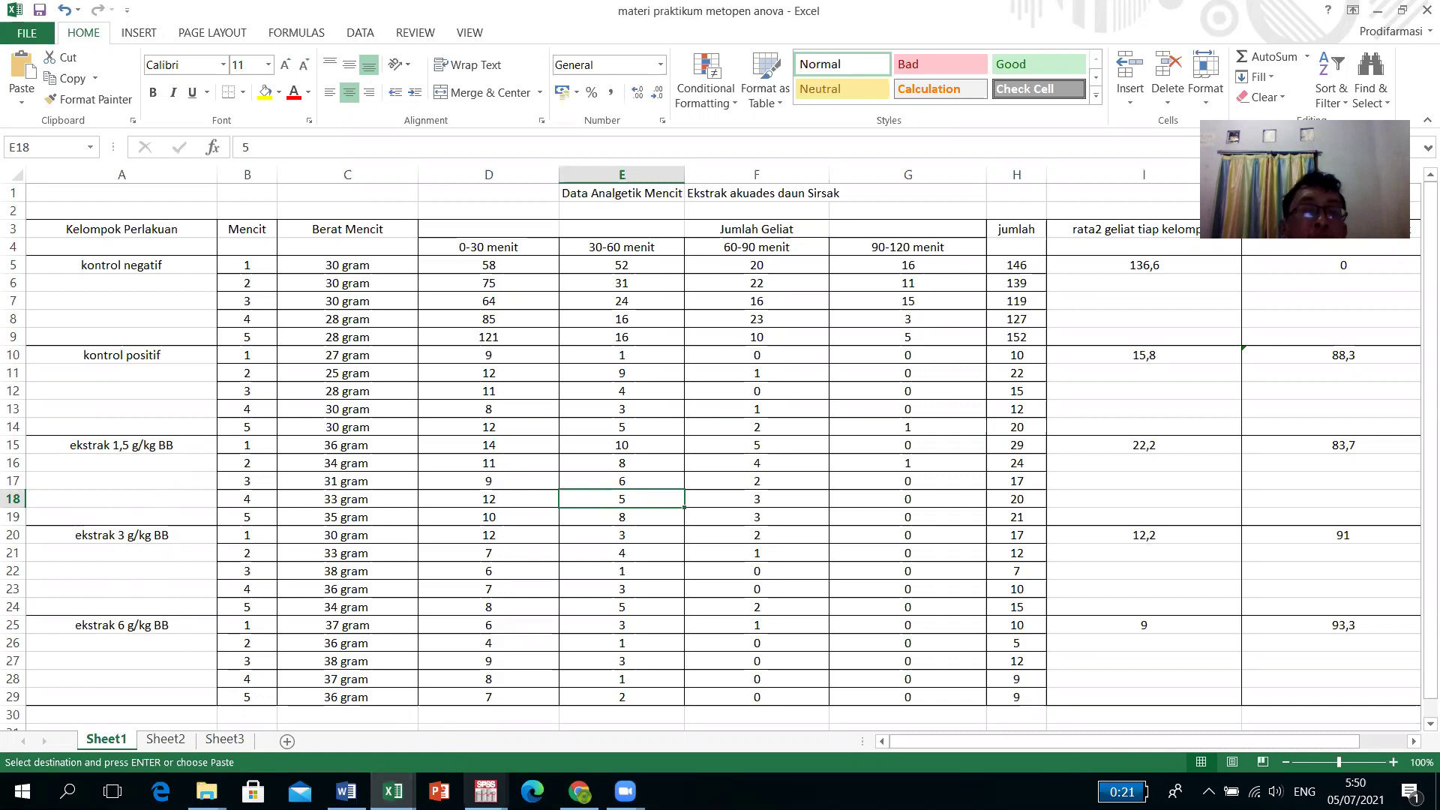
pyautogui.moveTo(486, 792)
pyautogui.click(525, 713)
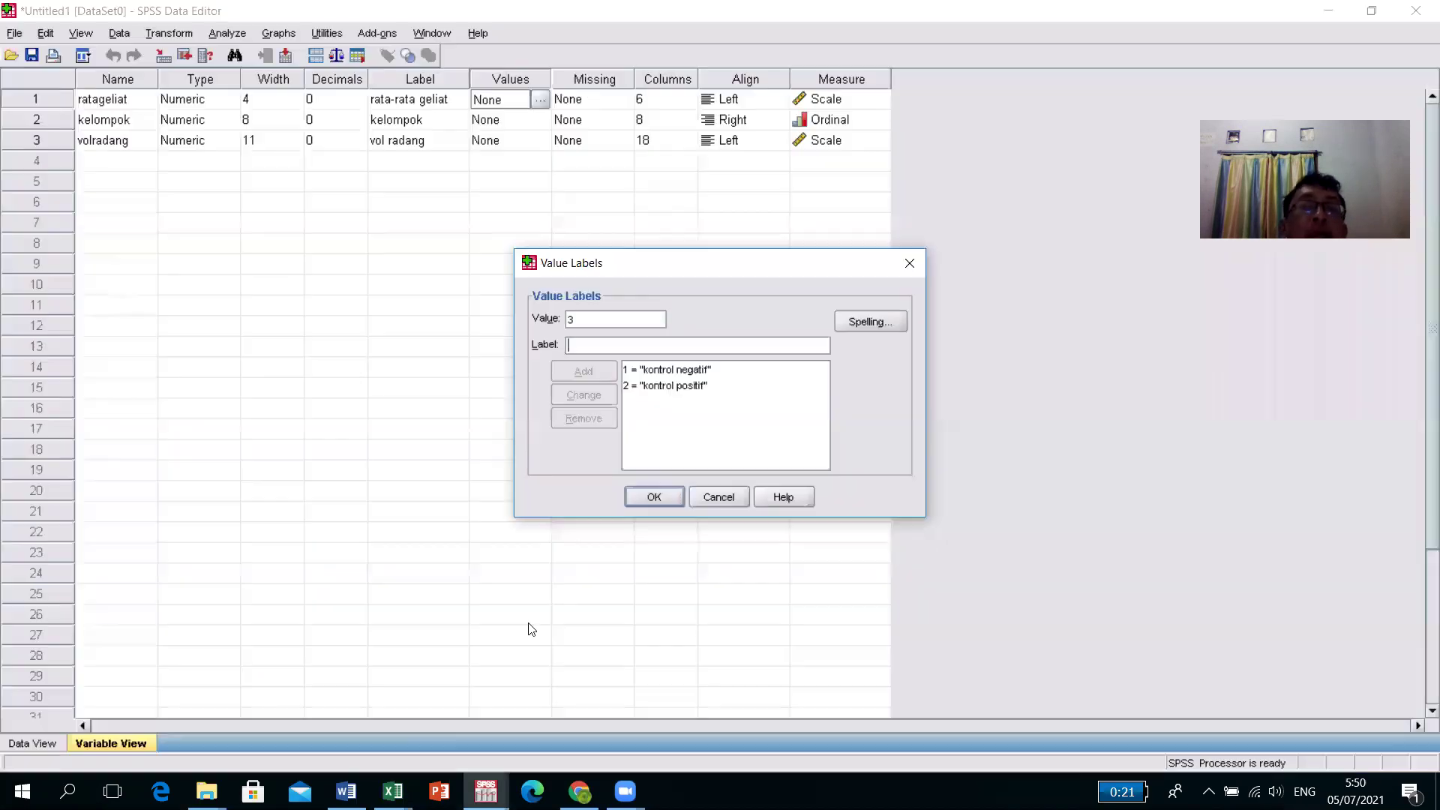
pyautogui.write('ekstra')
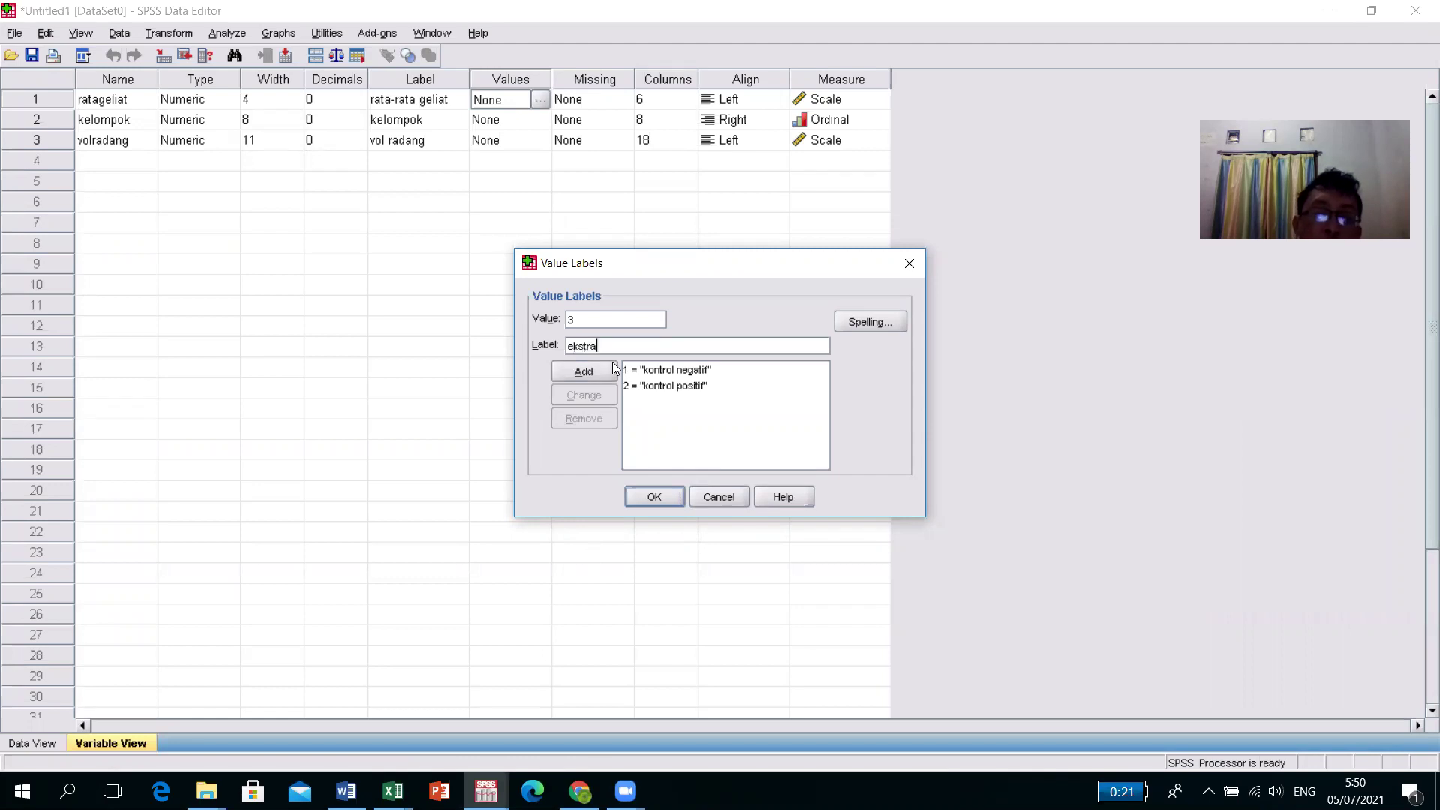
pyautogui.write('k ')
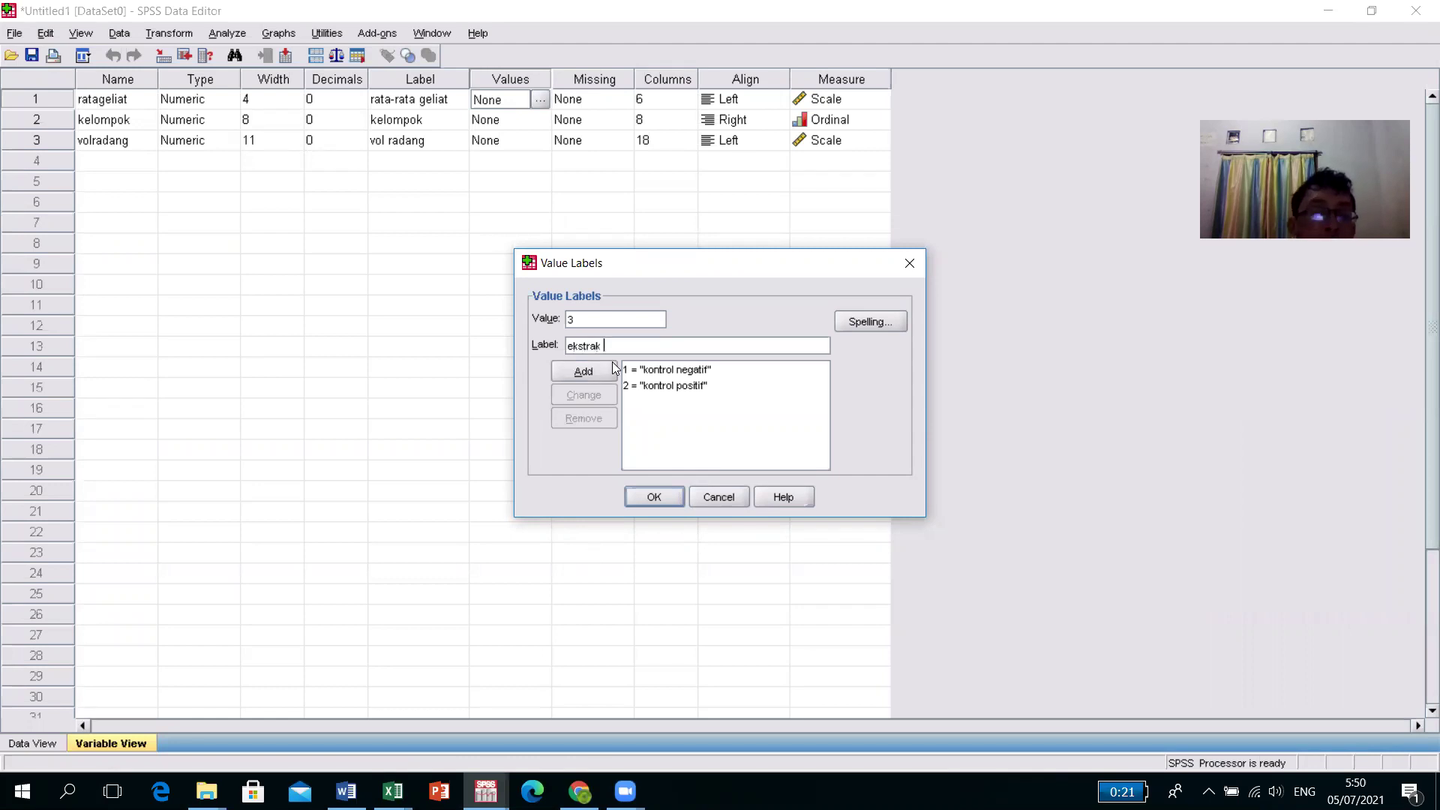
pyautogui.write('1,5')
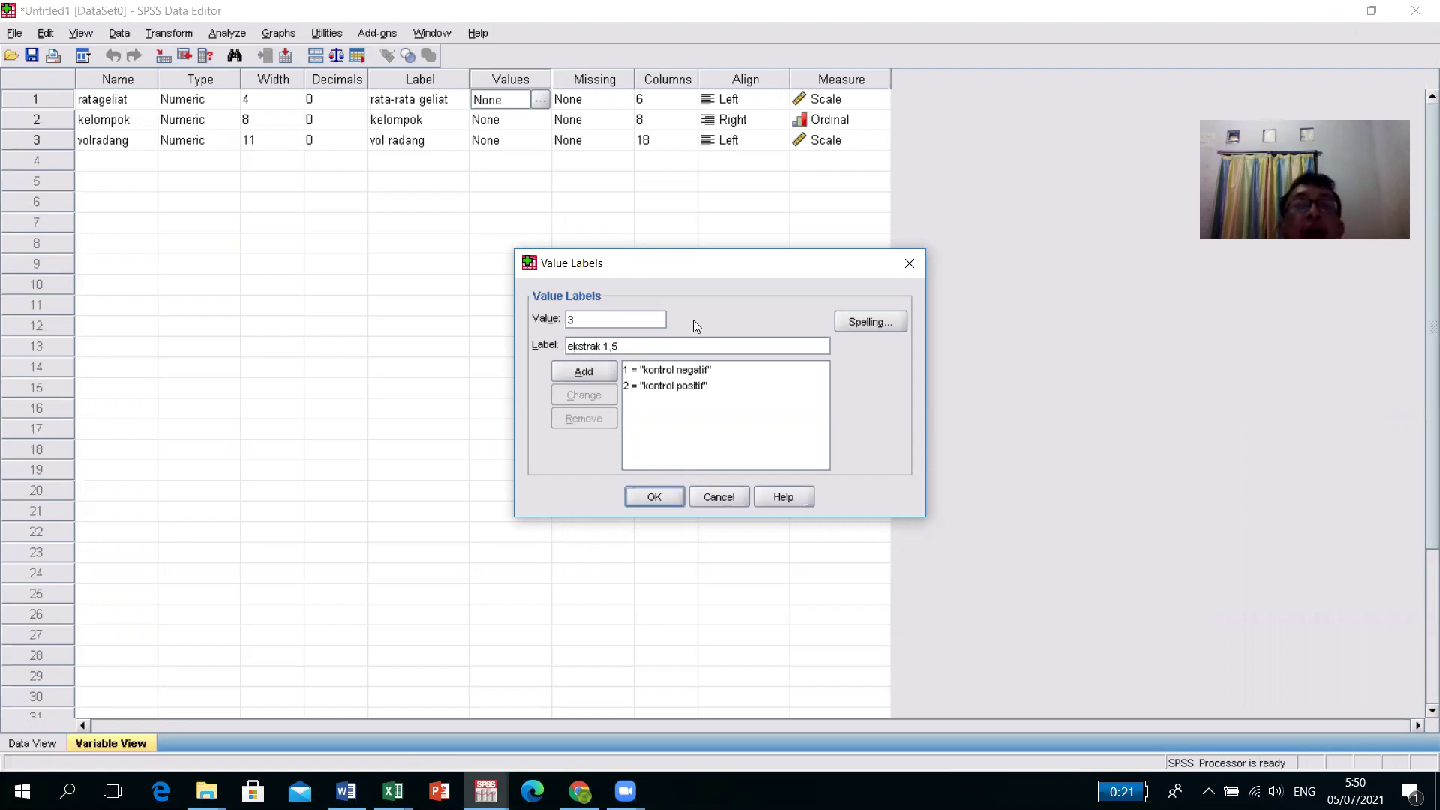
pyautogui.click(600, 377)
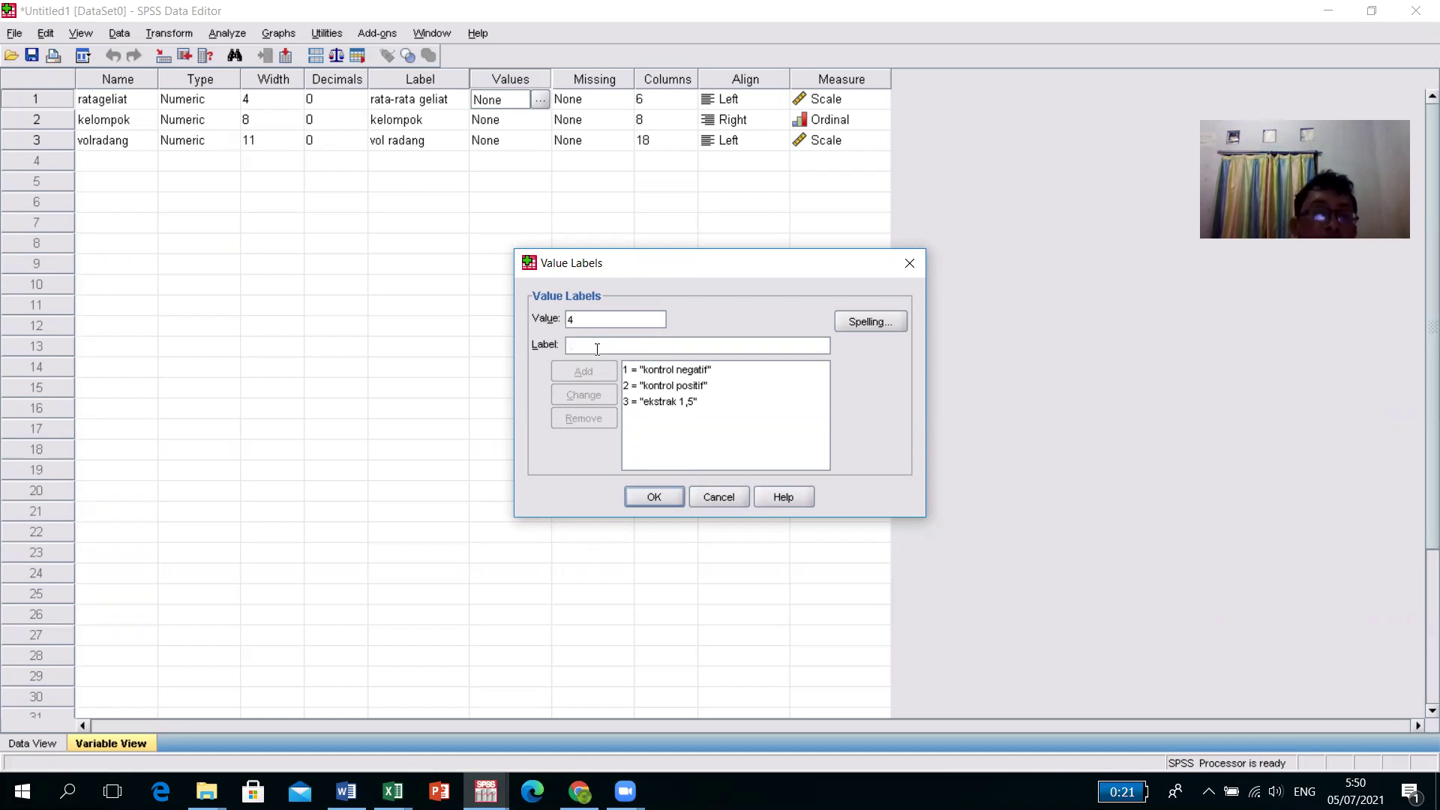
# Add value 4 with the label "ekstrak 3", and replace that label with "ekstrak 6"
pyautogui.write('ekstrak 3')
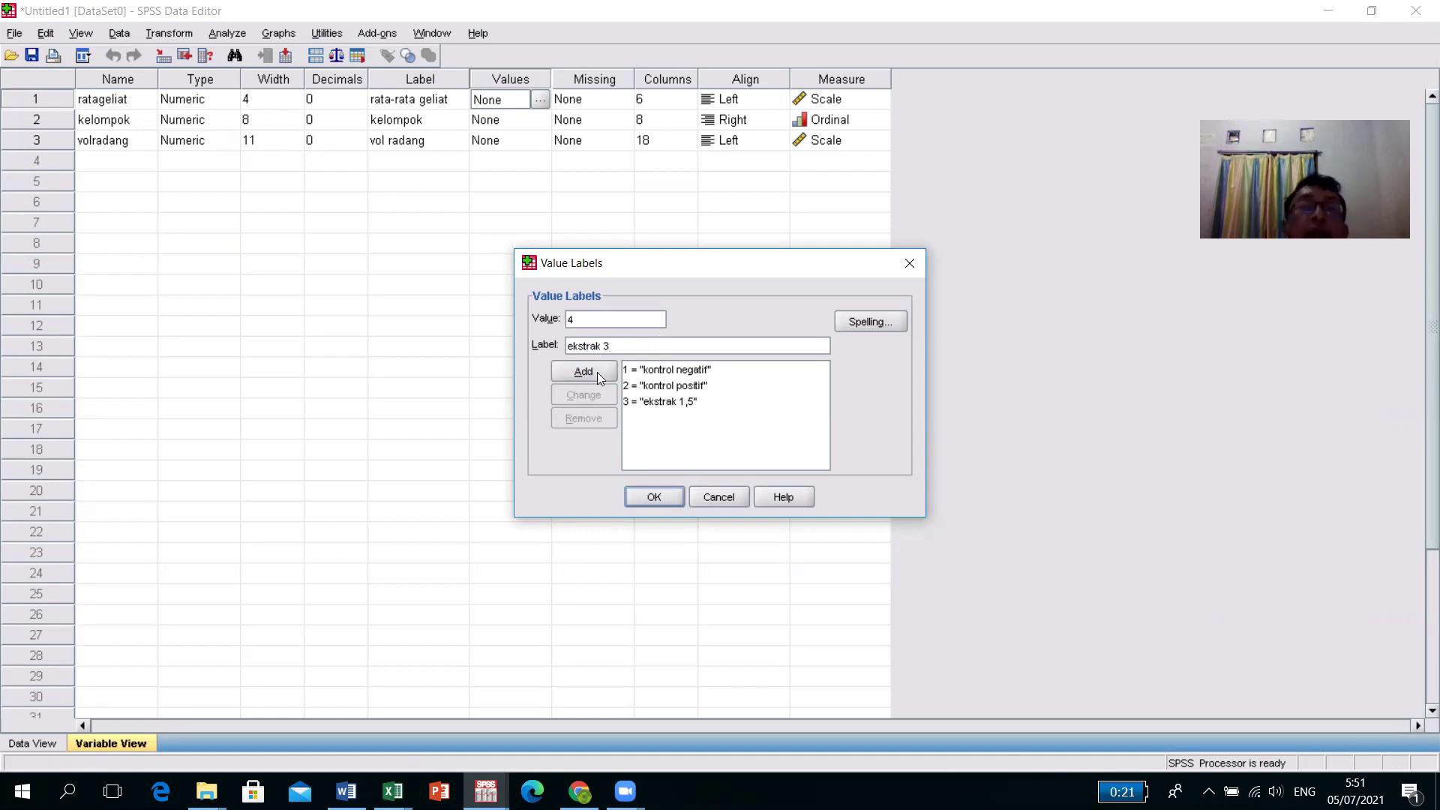
pyautogui.click(600, 369)
pyautogui.write('4')
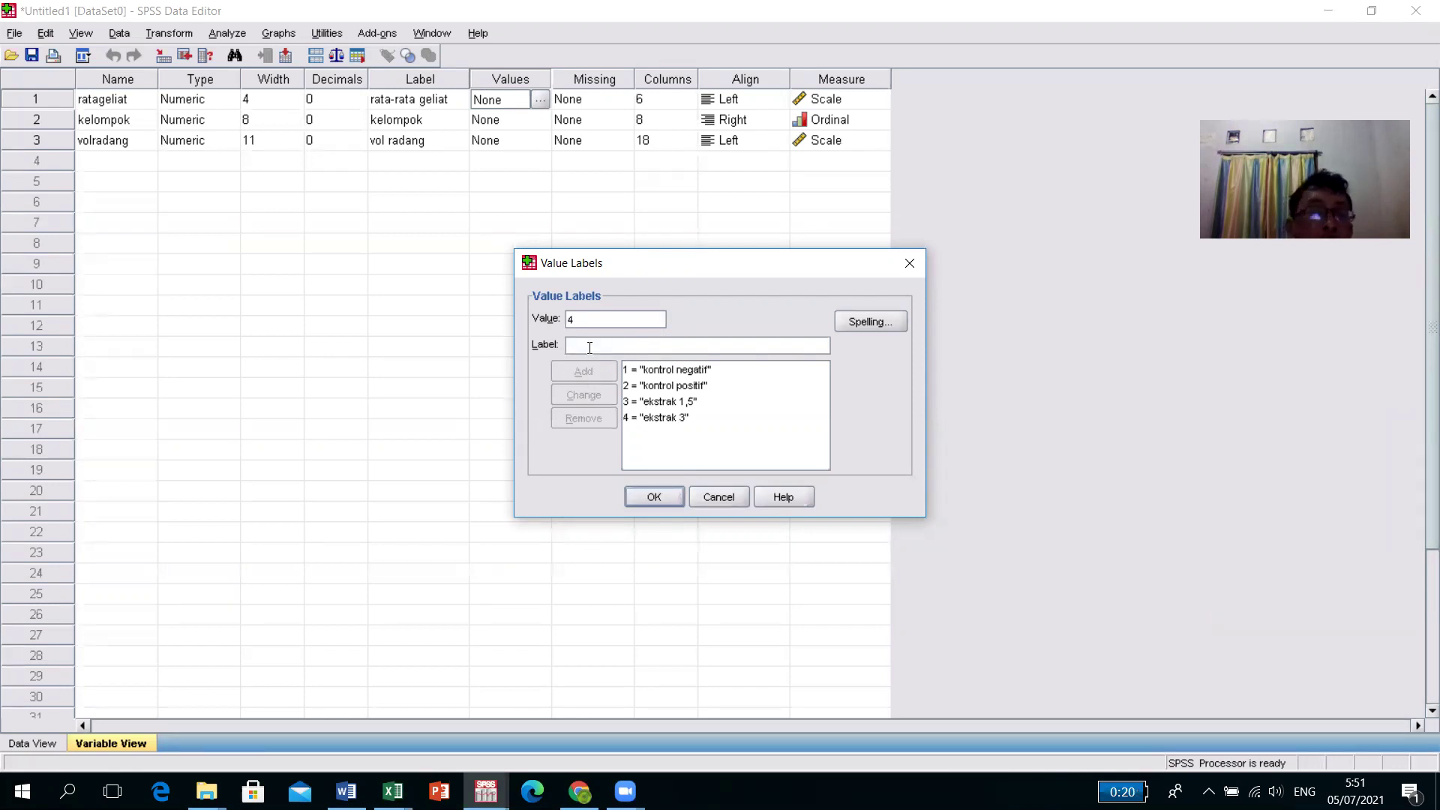
pyautogui.write('ekstrak')
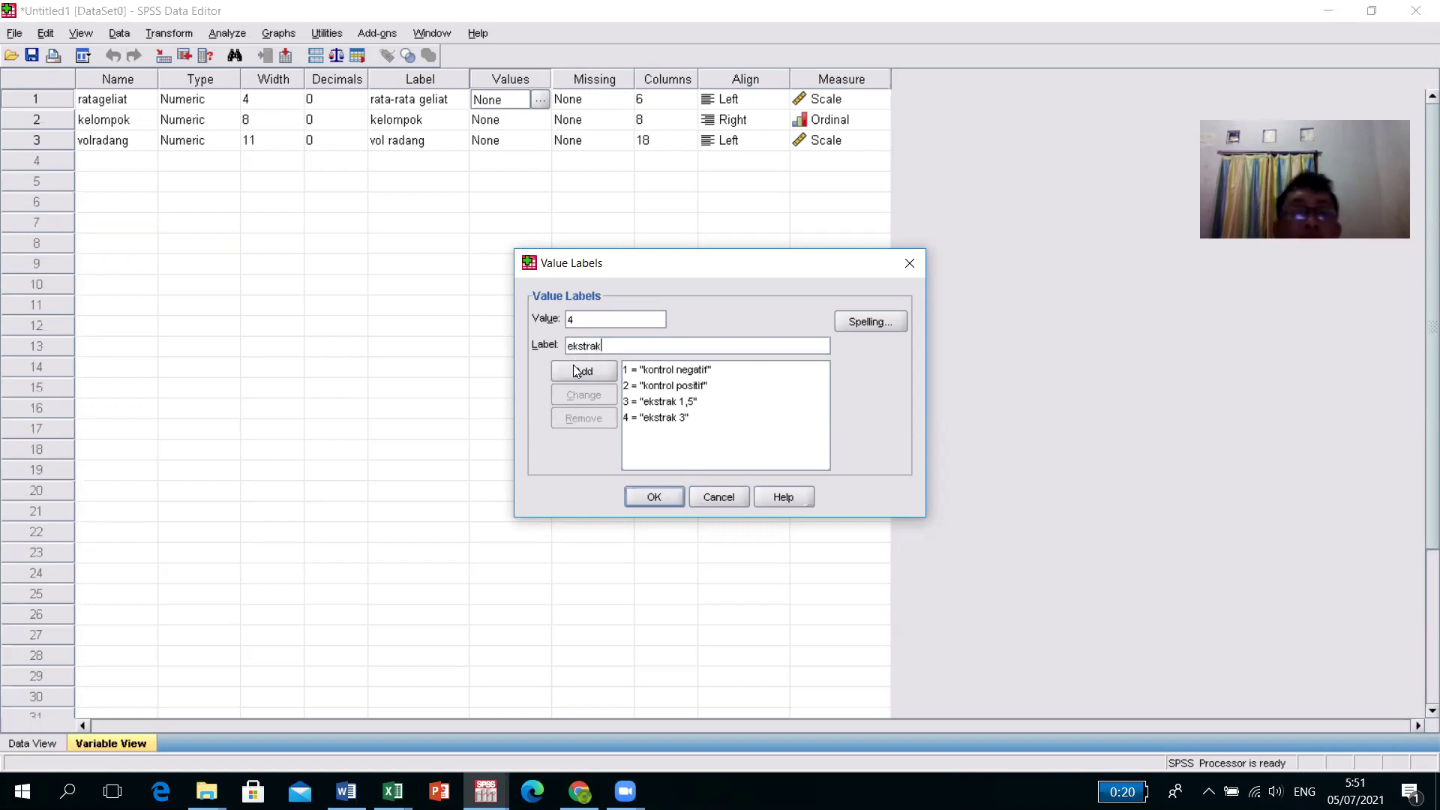
pyautogui.click(577, 371)
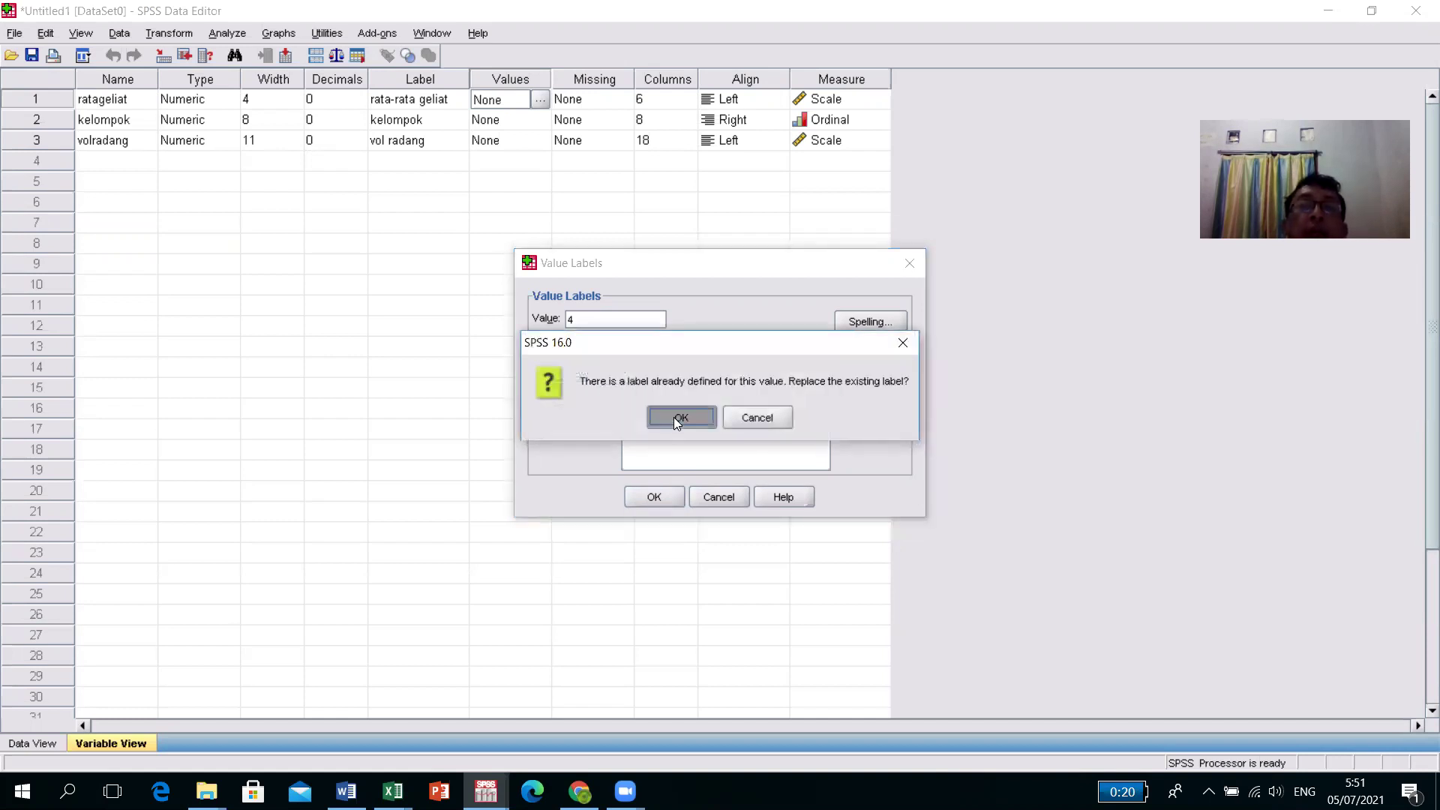
pyautogui.click(673, 417)
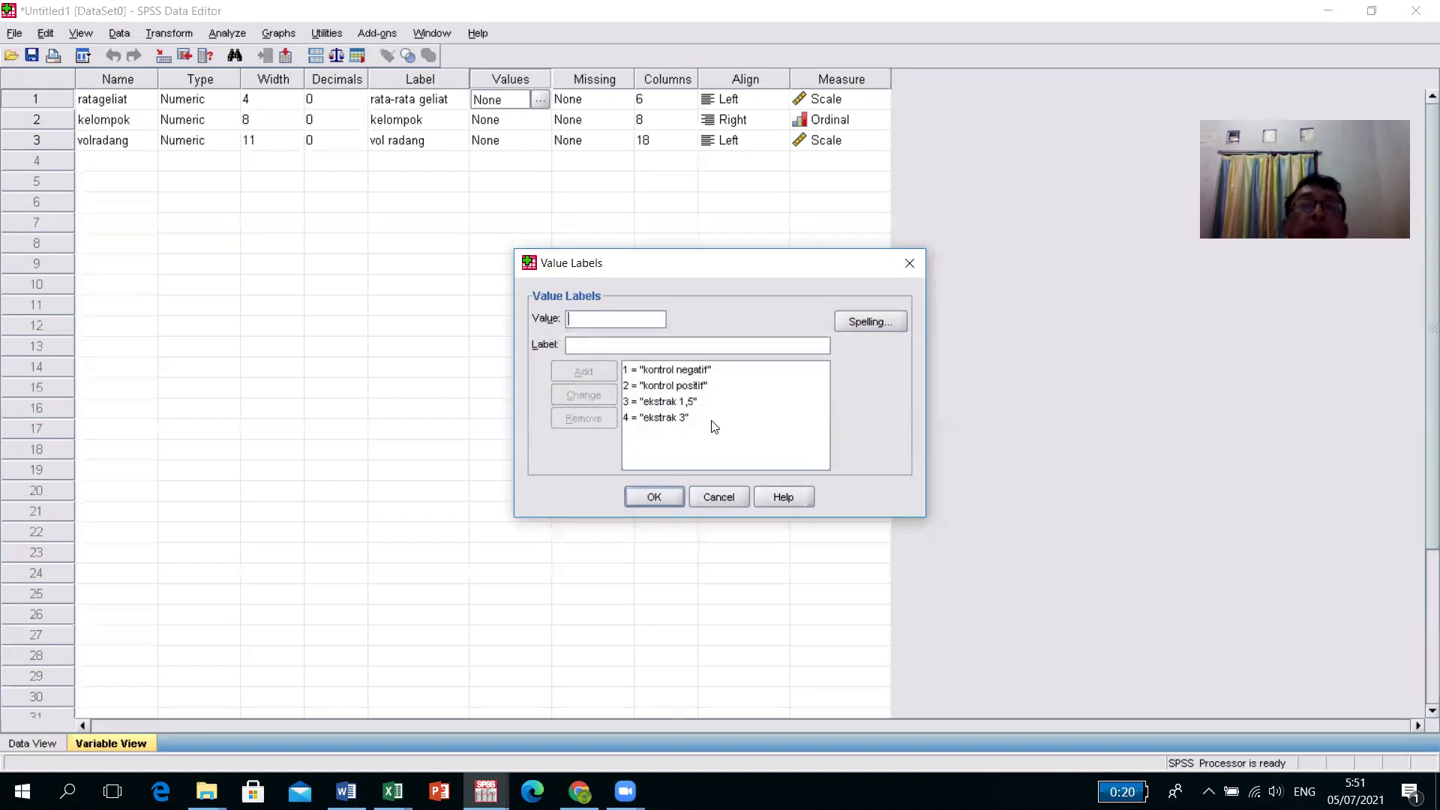
# Add value 5 with the label "ekstrak 3" to the ratageliat value labels
pyautogui.click(613, 343)
pyautogui.write('ekstrak 6')
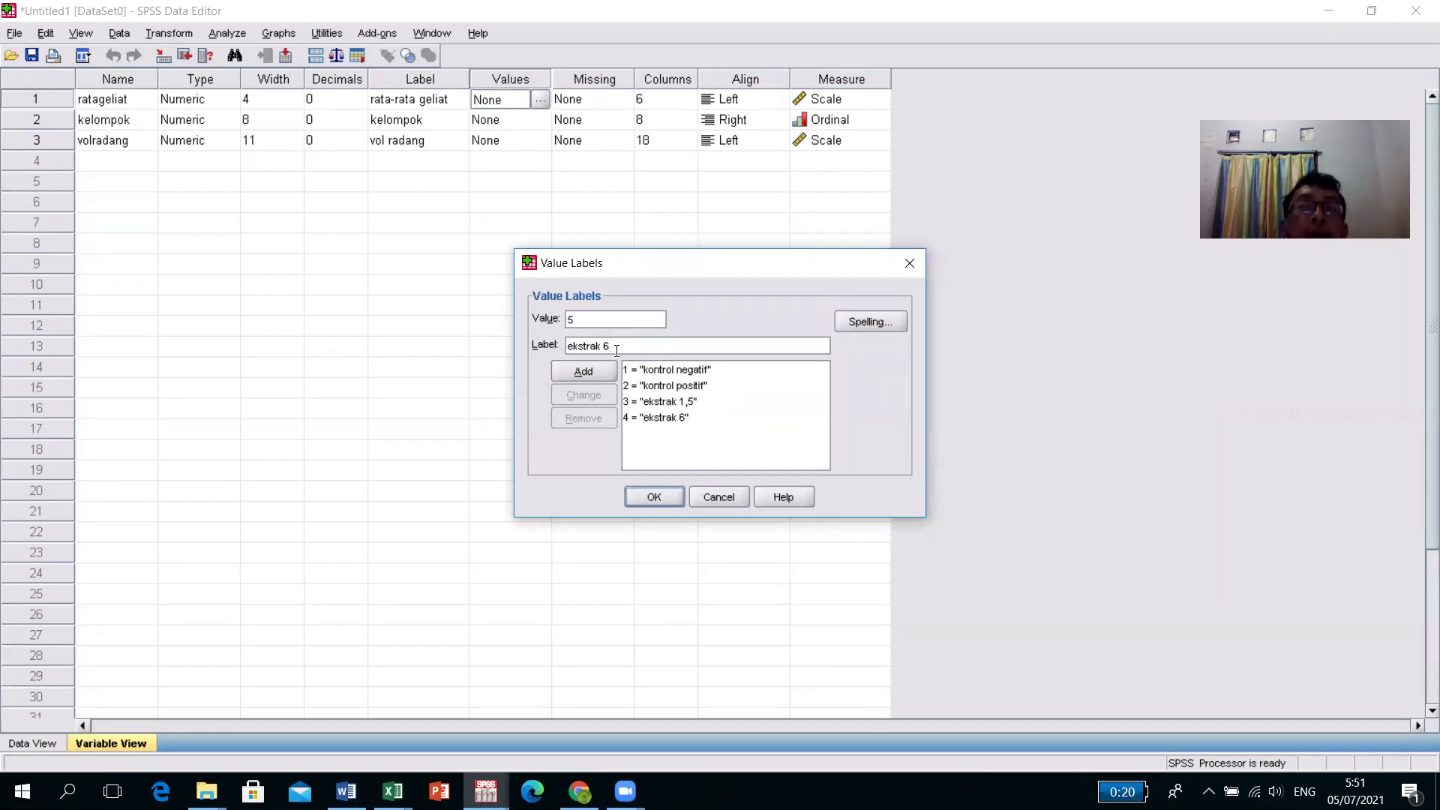
pyautogui.press('BackSpace')
pyautogui.write('3')
pyautogui.click(600, 373)
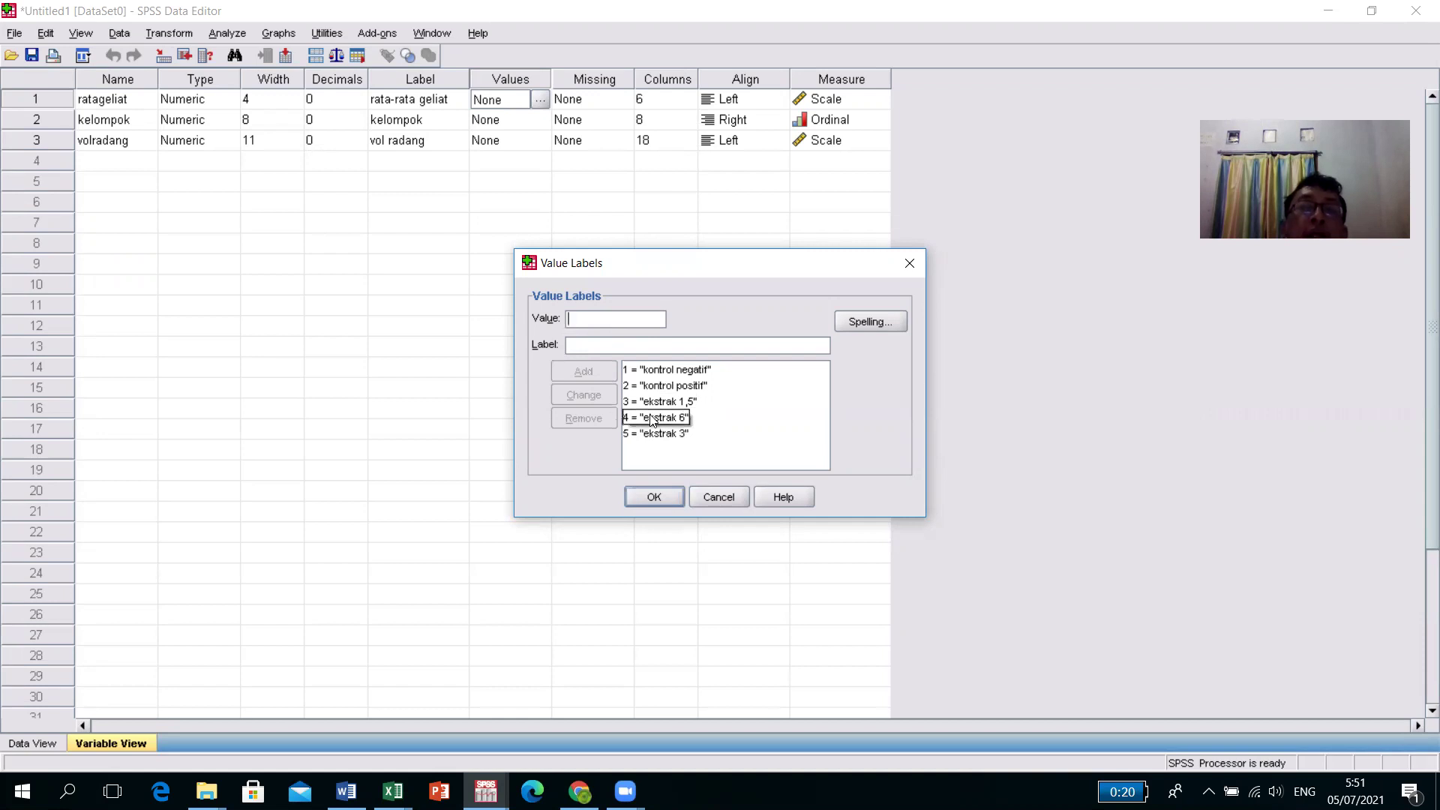
# Remove the "ekstrak 6" value label, and change the value of the "ekstrak 3" entry to 4
pyautogui.click(695, 417)
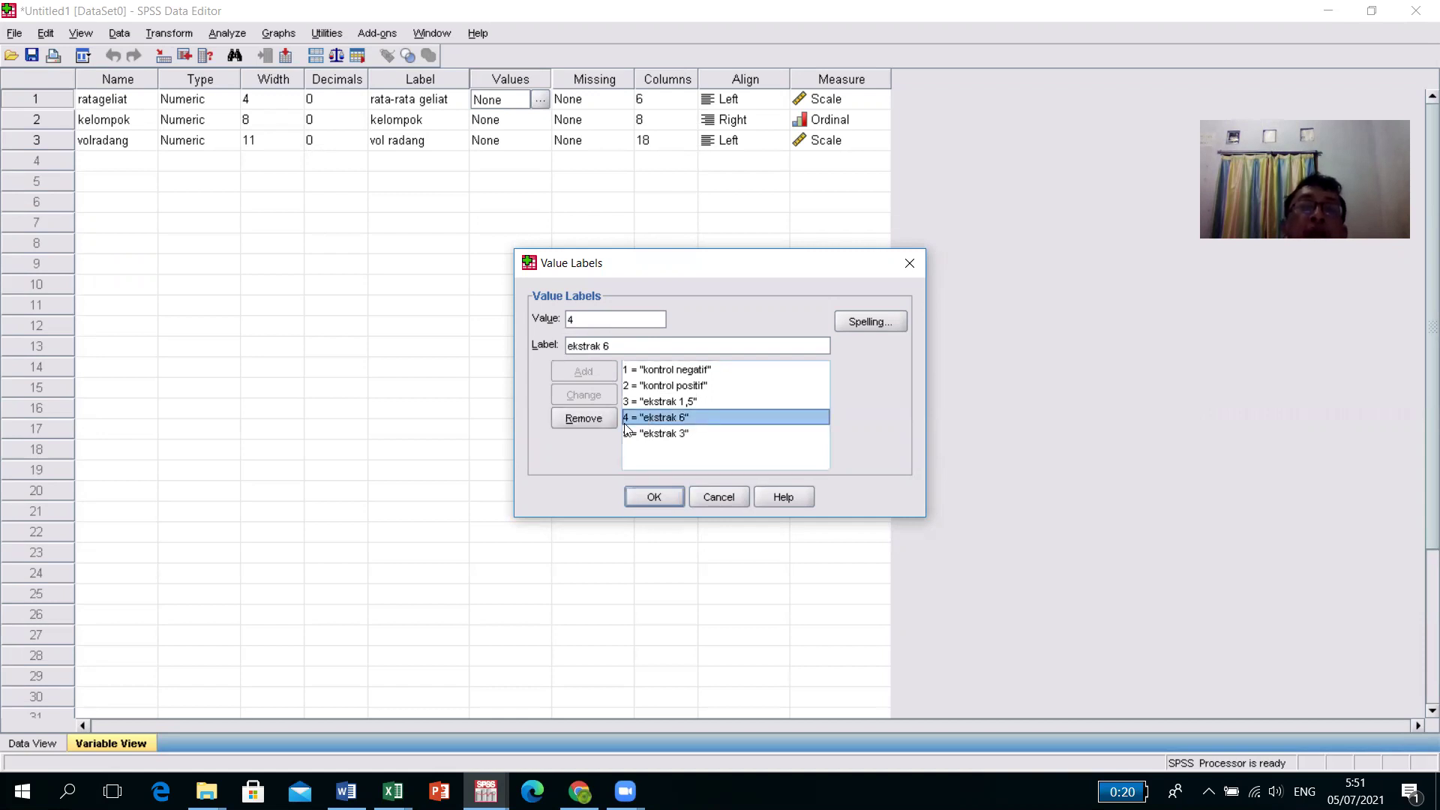
pyautogui.click(583, 420)
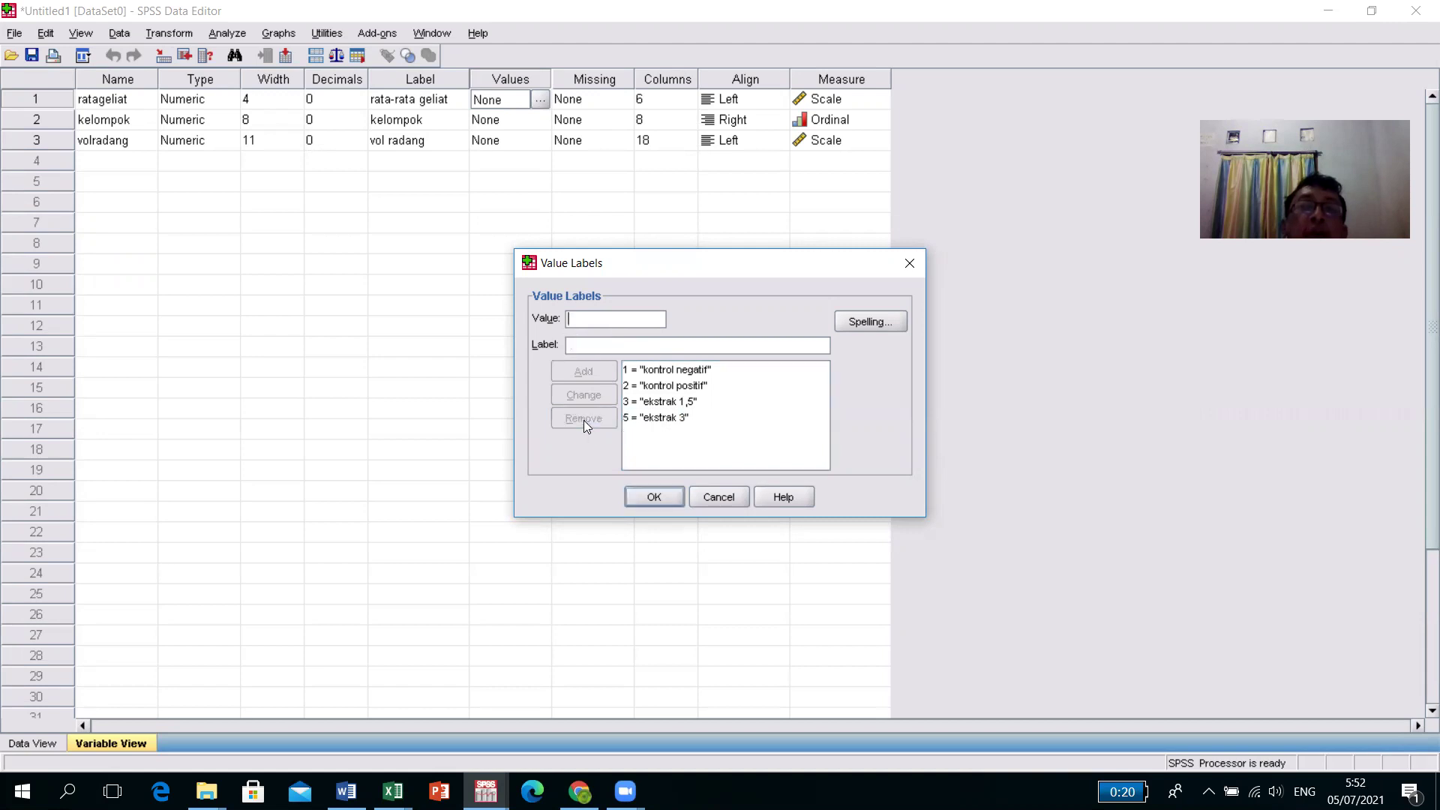
pyautogui.click(624, 419)
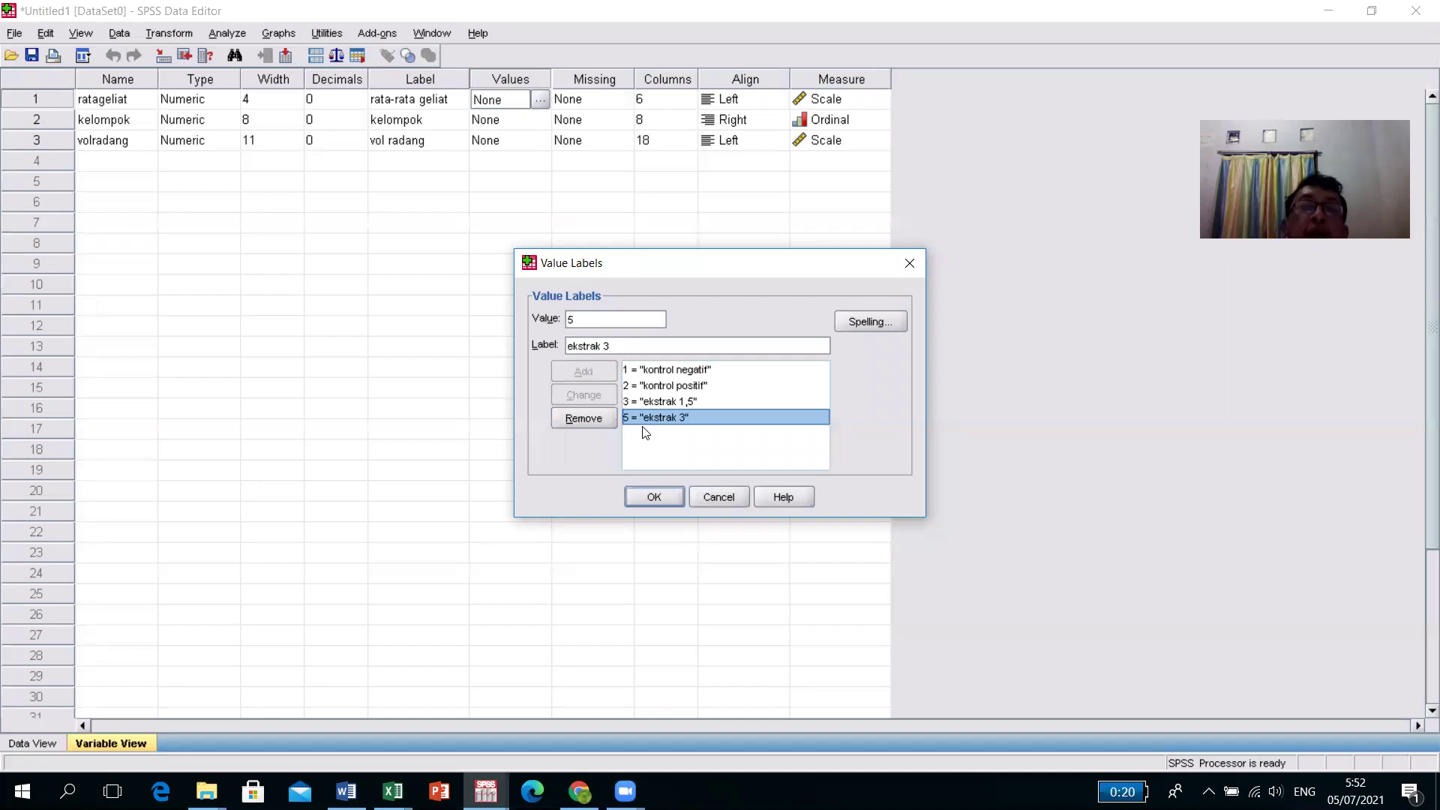
pyautogui.click(593, 325)
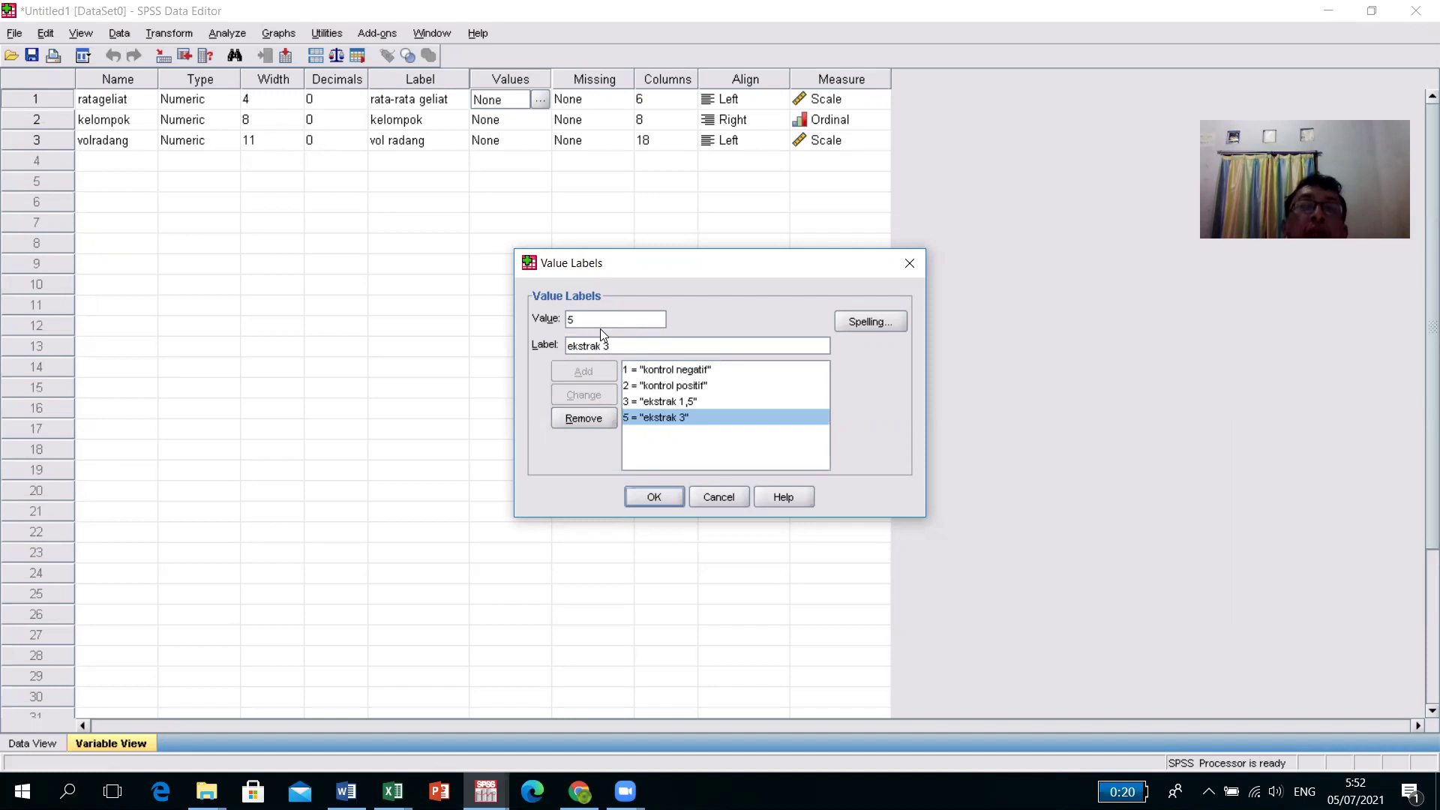
pyautogui.press('BackSpace')
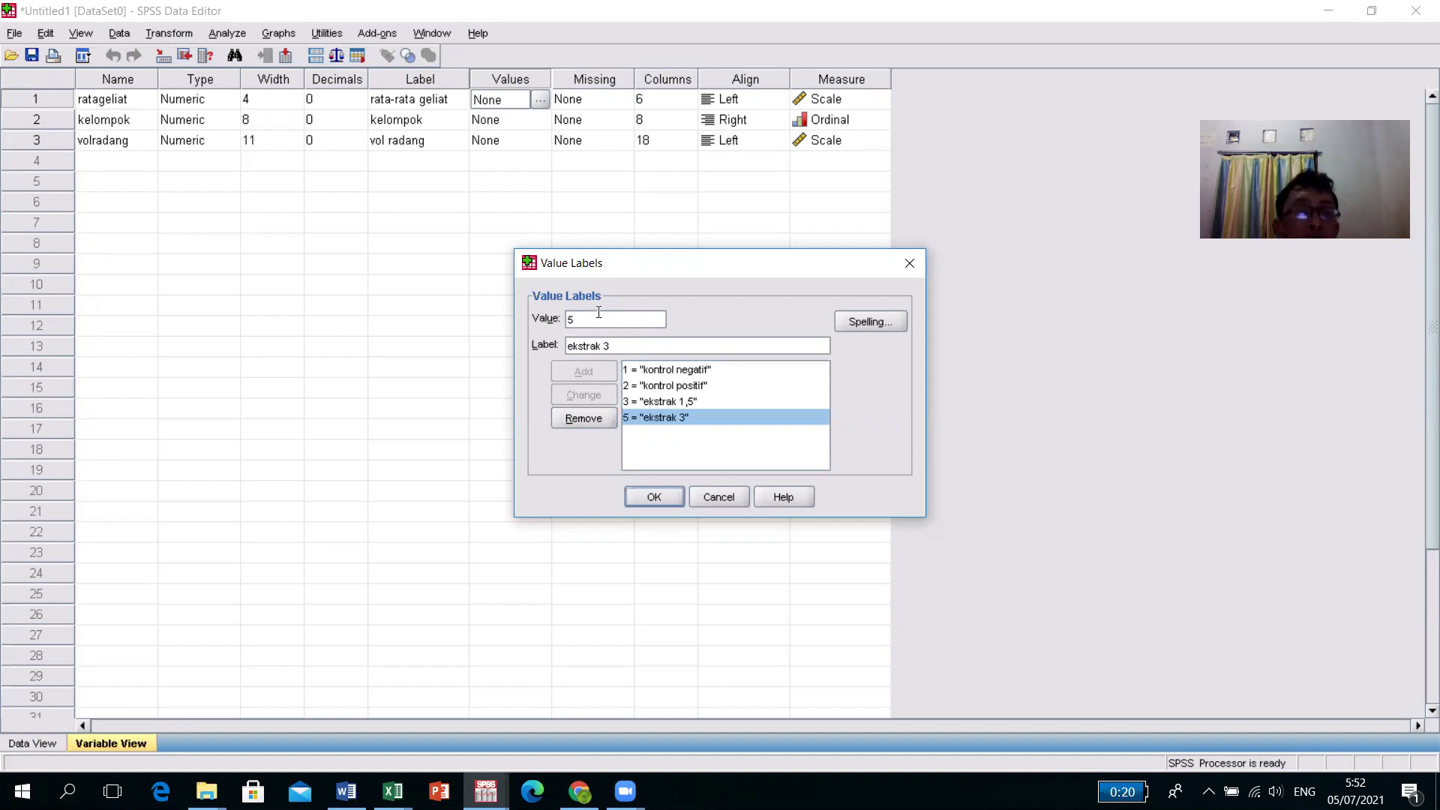
pyautogui.write('4')
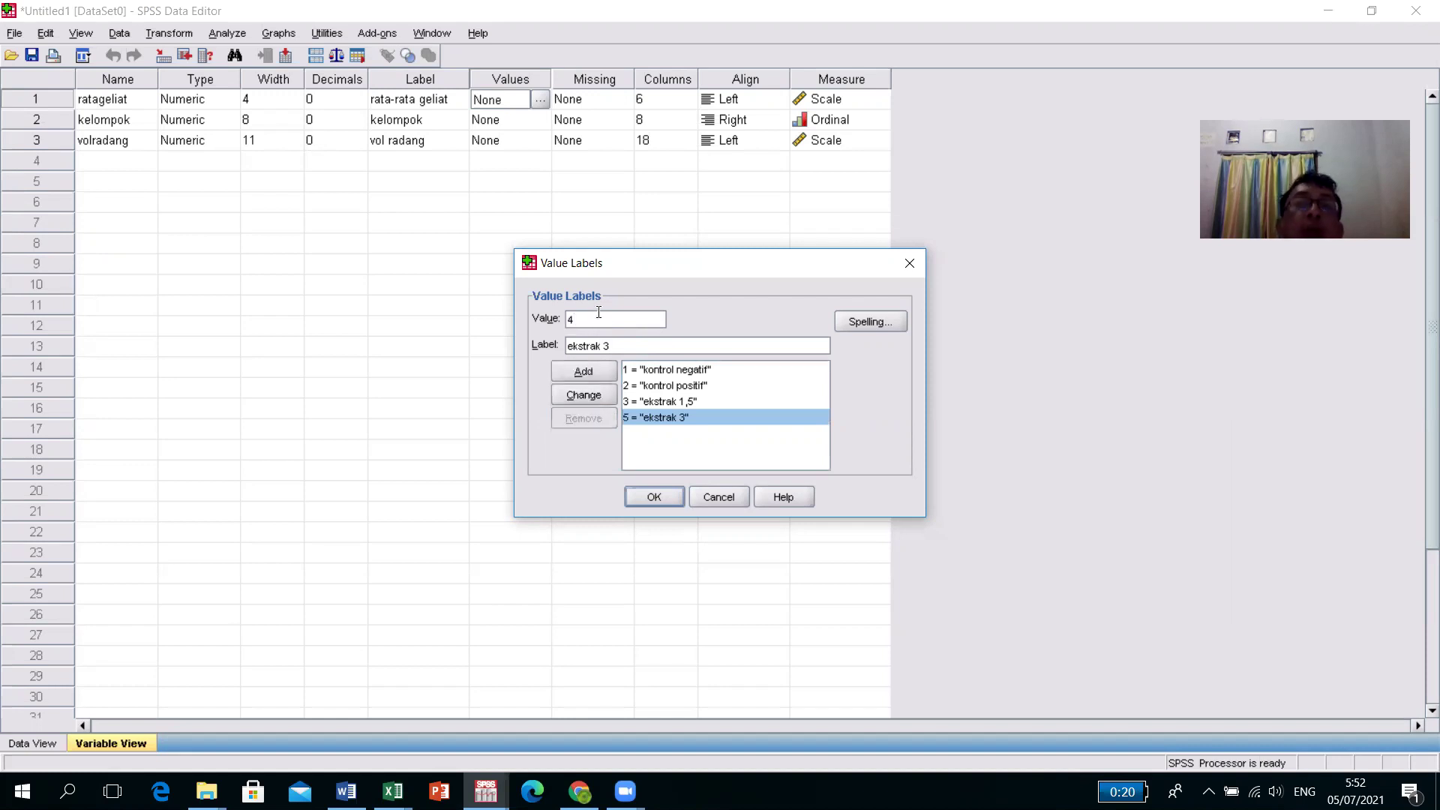
pyautogui.click(584, 394)
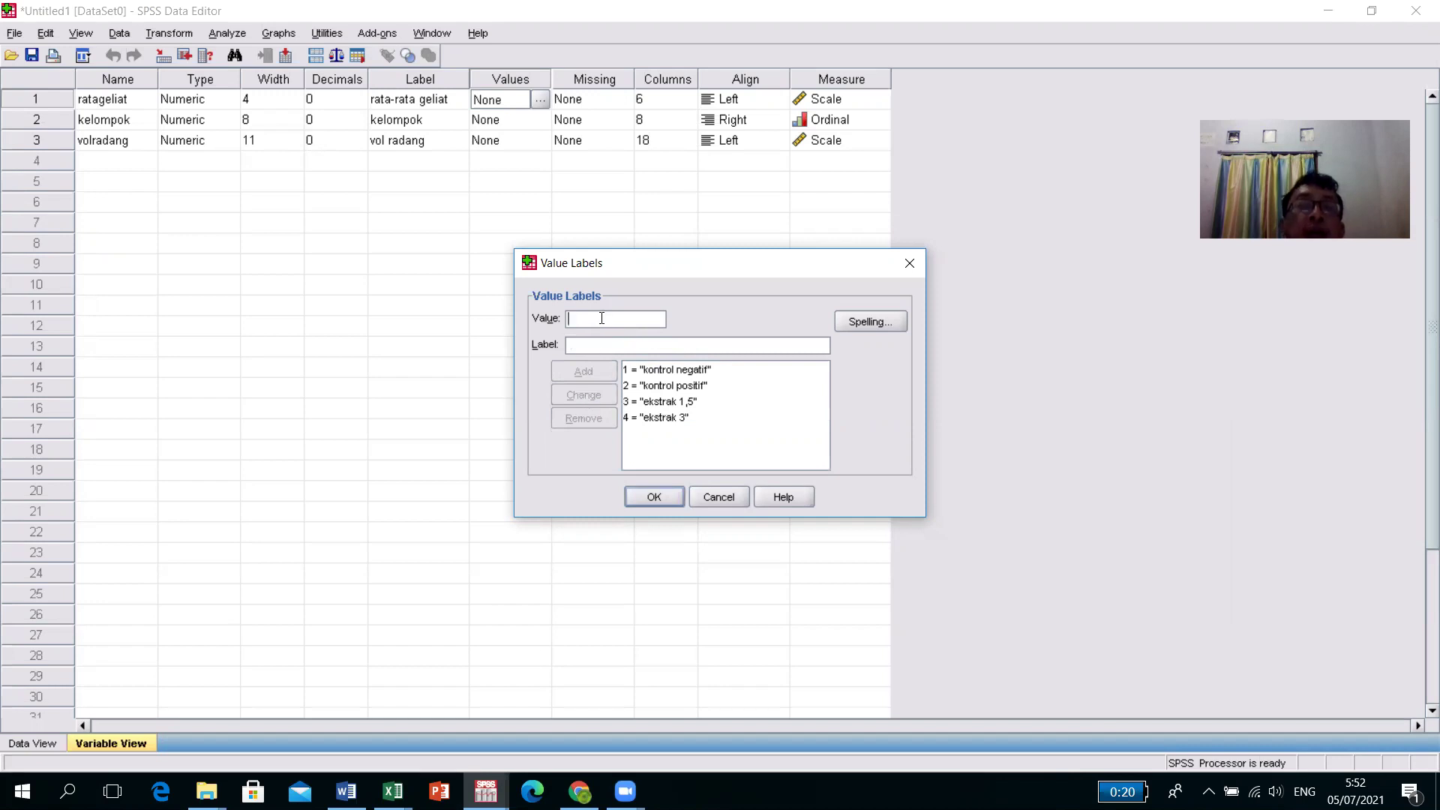
# Add value 5 with the label "ekstrak 6" and apply the value labels to the ratageliat variable
pyautogui.write('5')
pyautogui.click(595, 346)
pyautogui.write('ek')
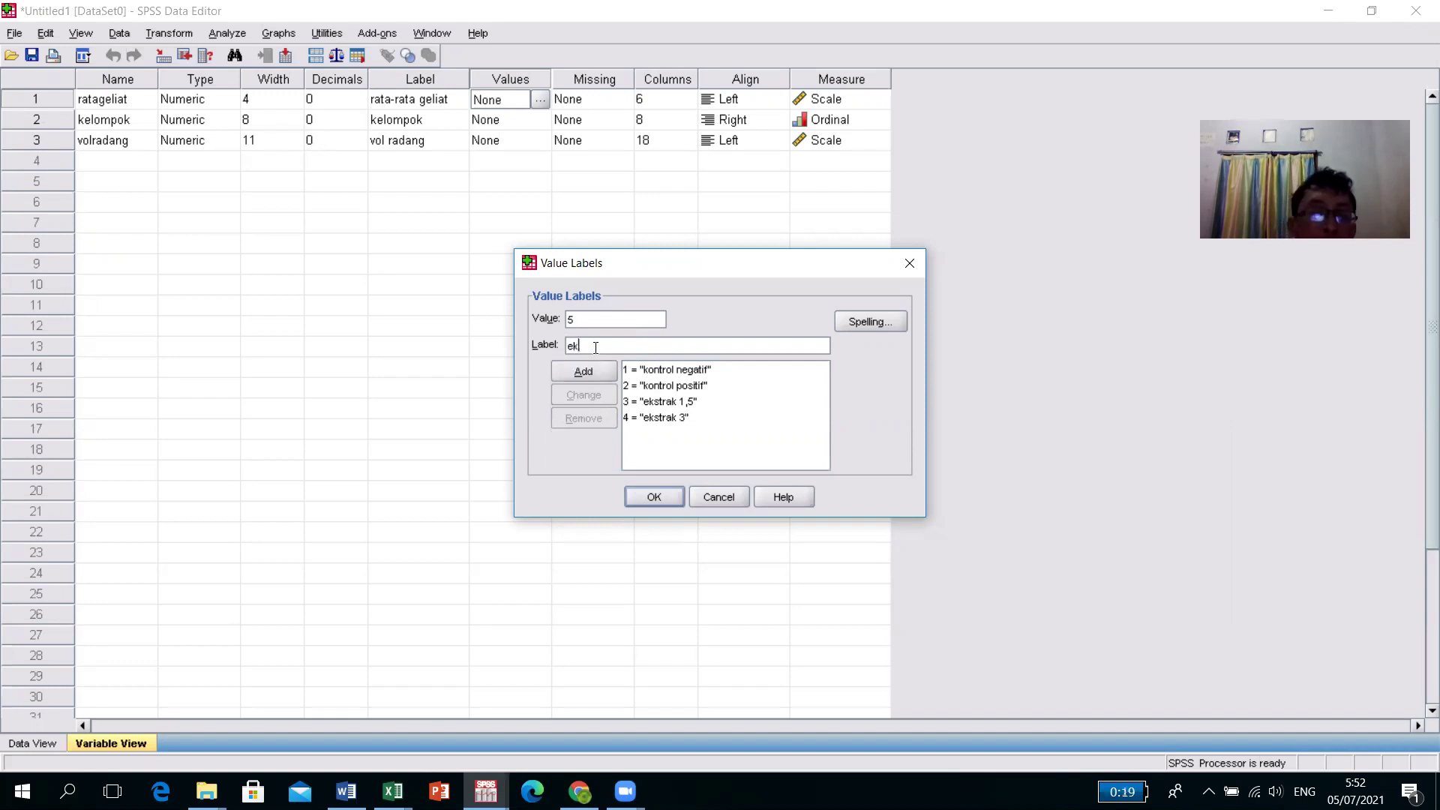
pyautogui.write('strak 6')
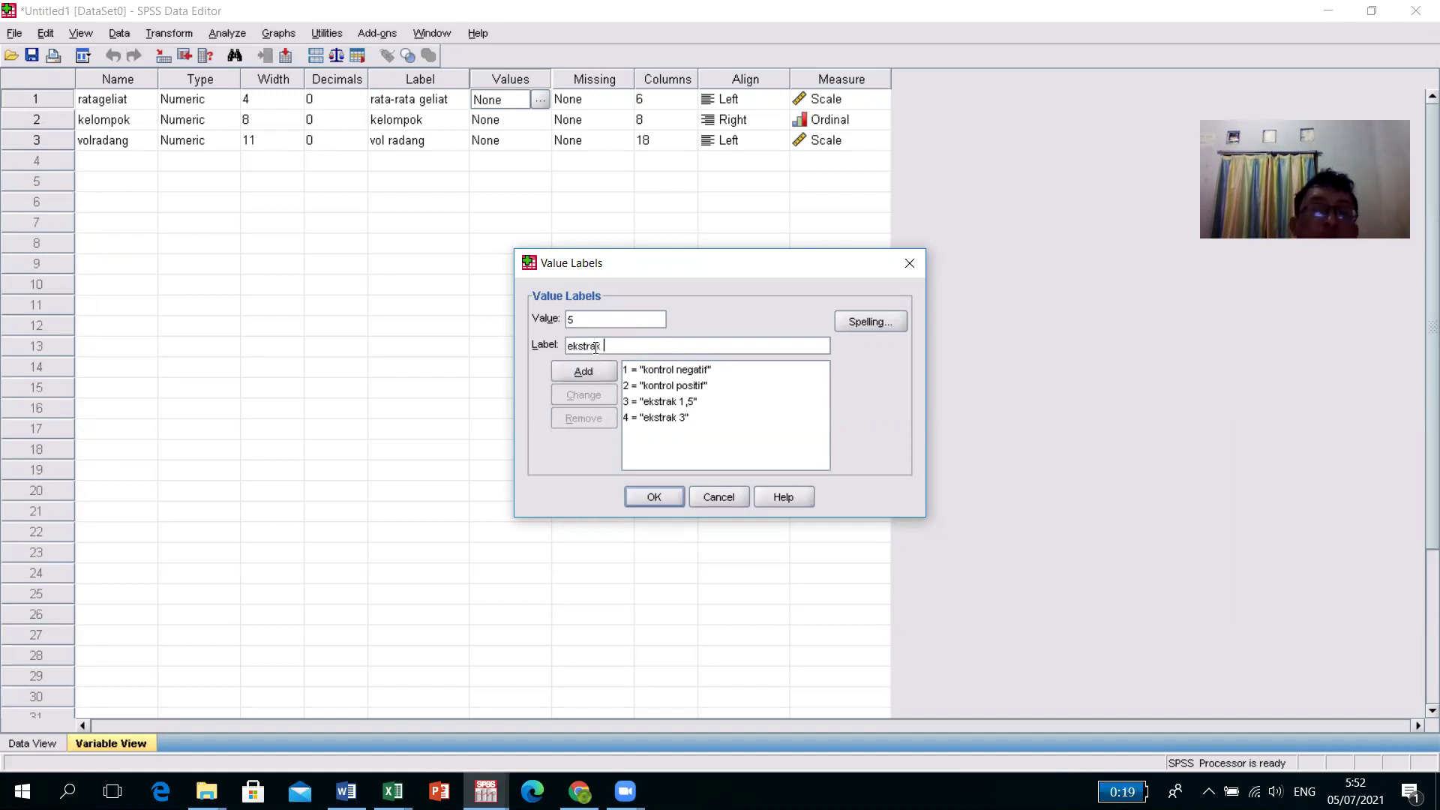
pyautogui.click(585, 372)
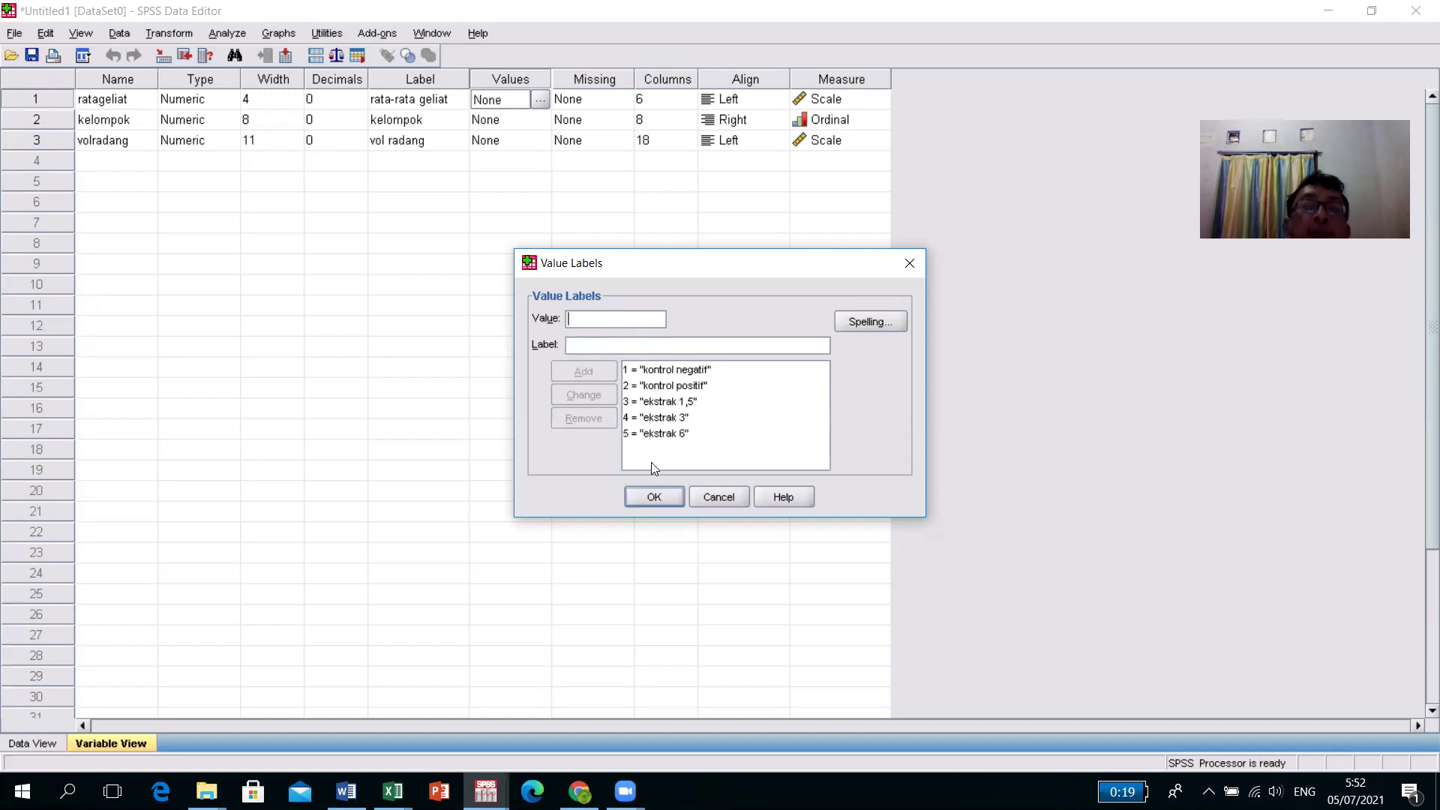
pyautogui.click(654, 497)
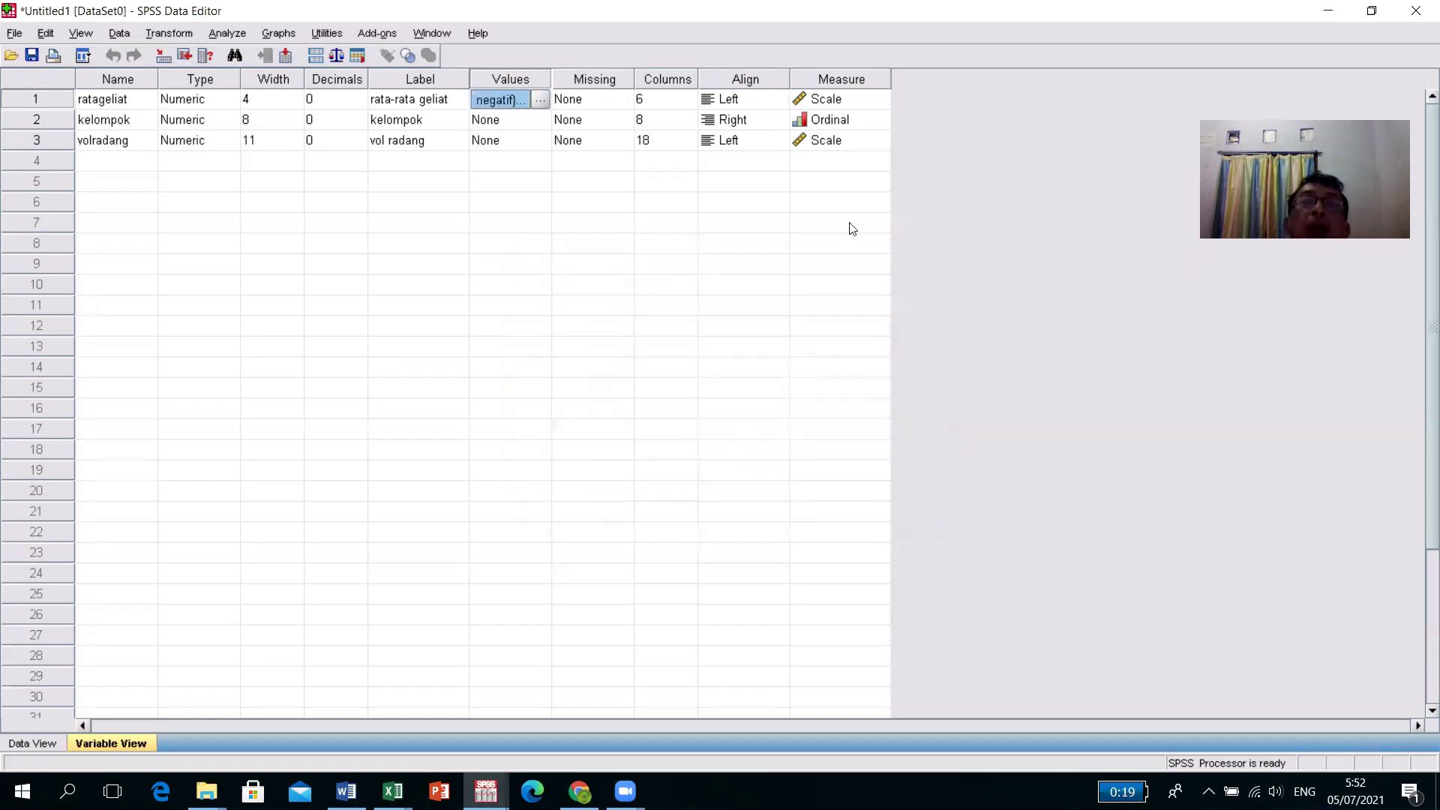
# Return to the data grid and open the One-Way ANOVA setup for comparing means
pyautogui.click(530, 246)
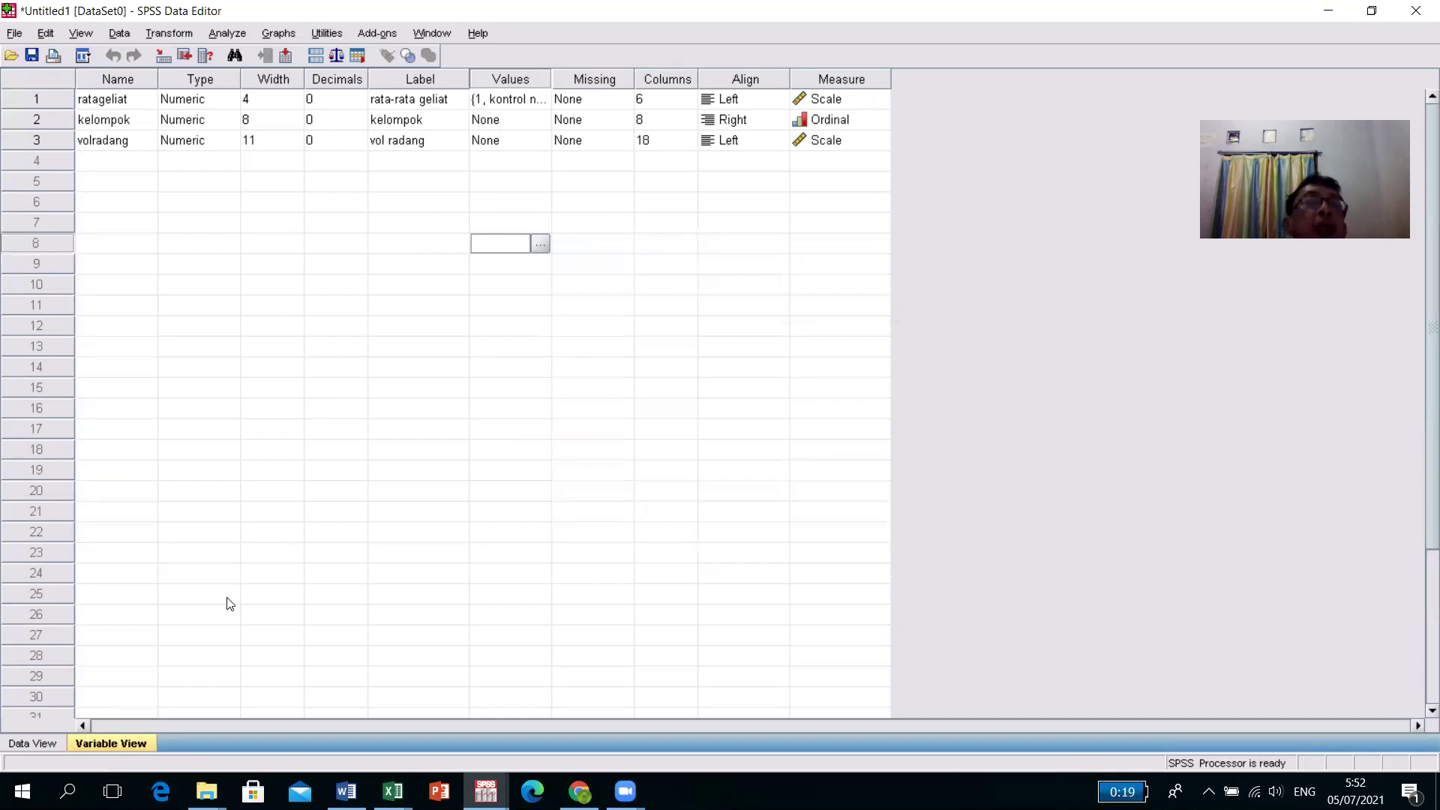
pyautogui.click(43, 742)
pyautogui.click(373, 396)
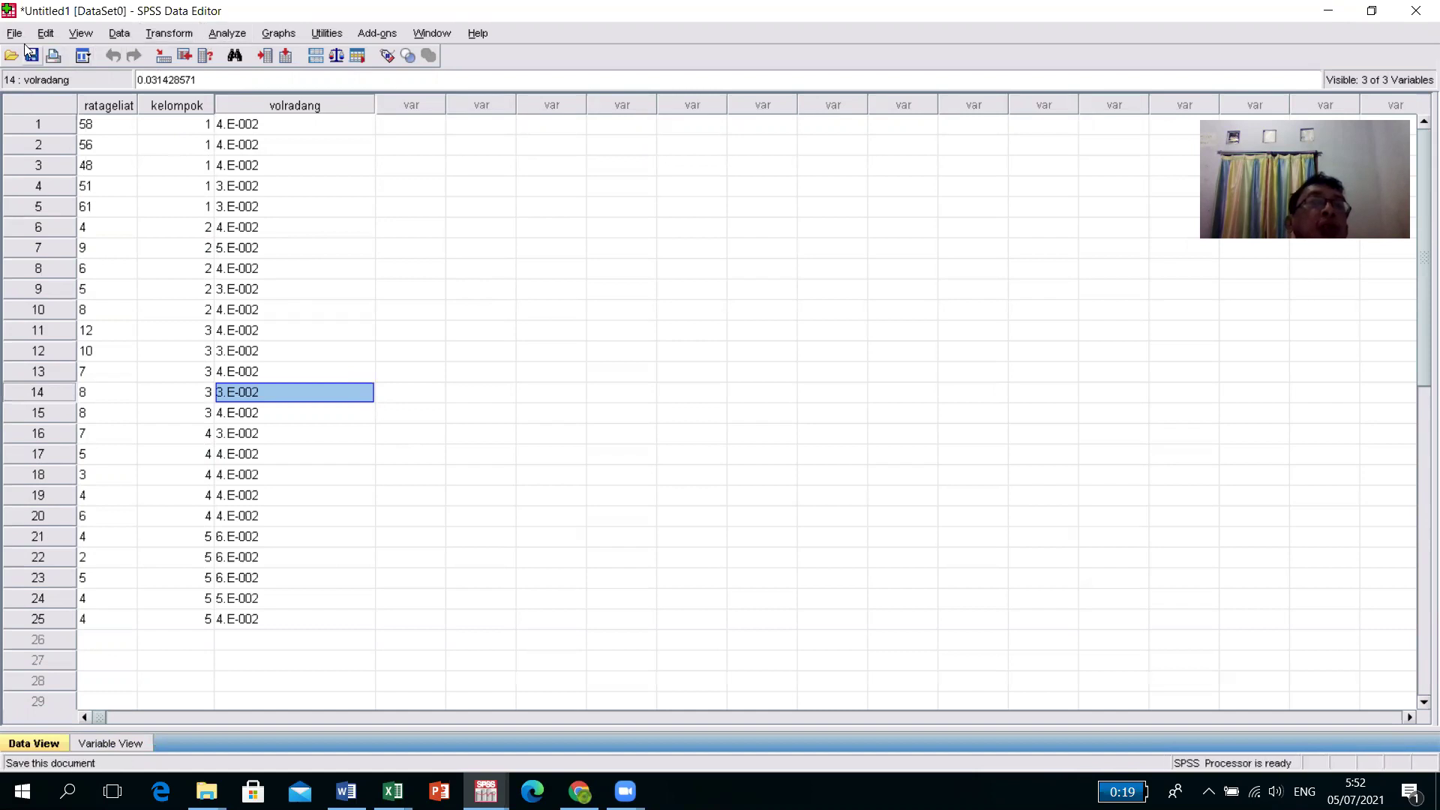
pyautogui.click(229, 33)
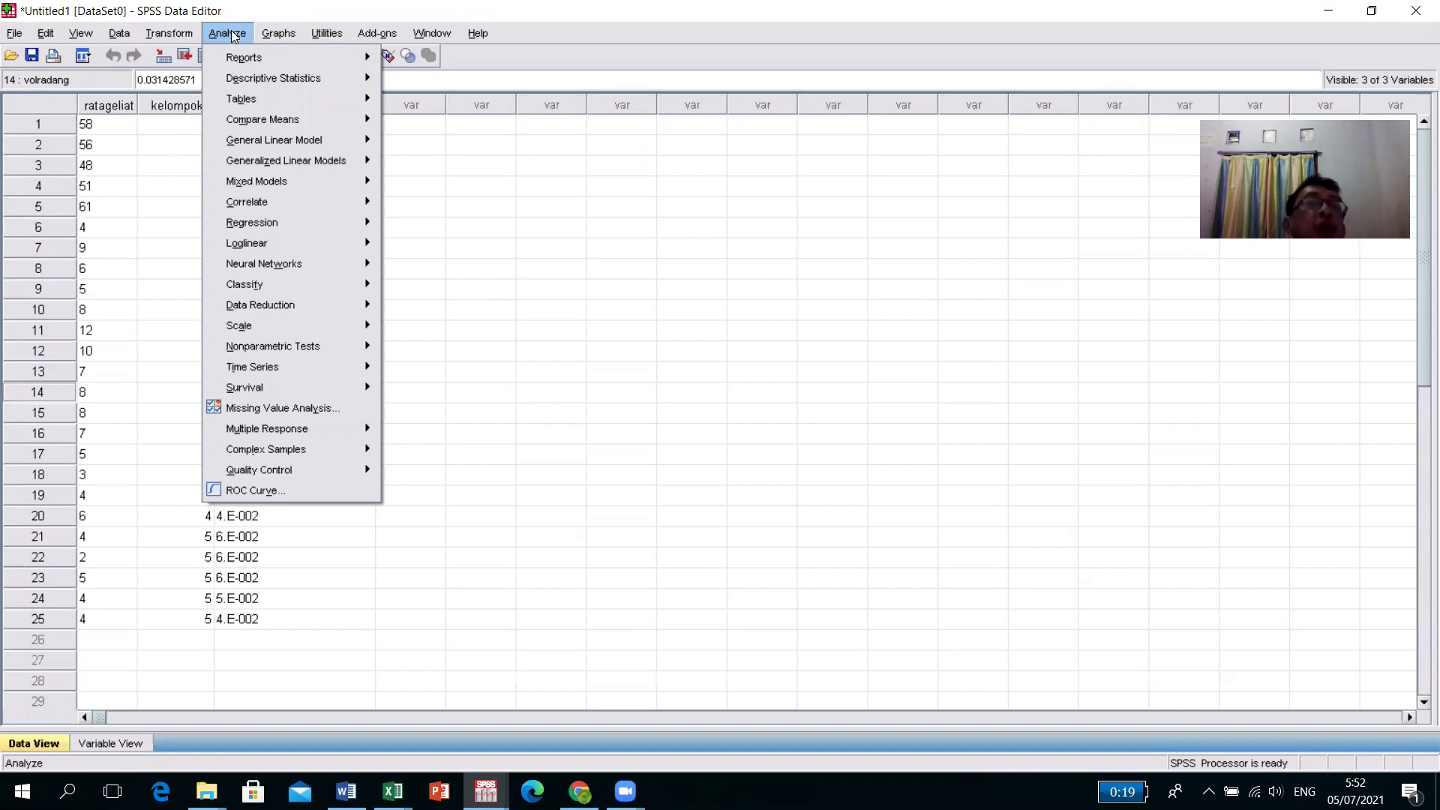
pyautogui.moveTo(276, 109)
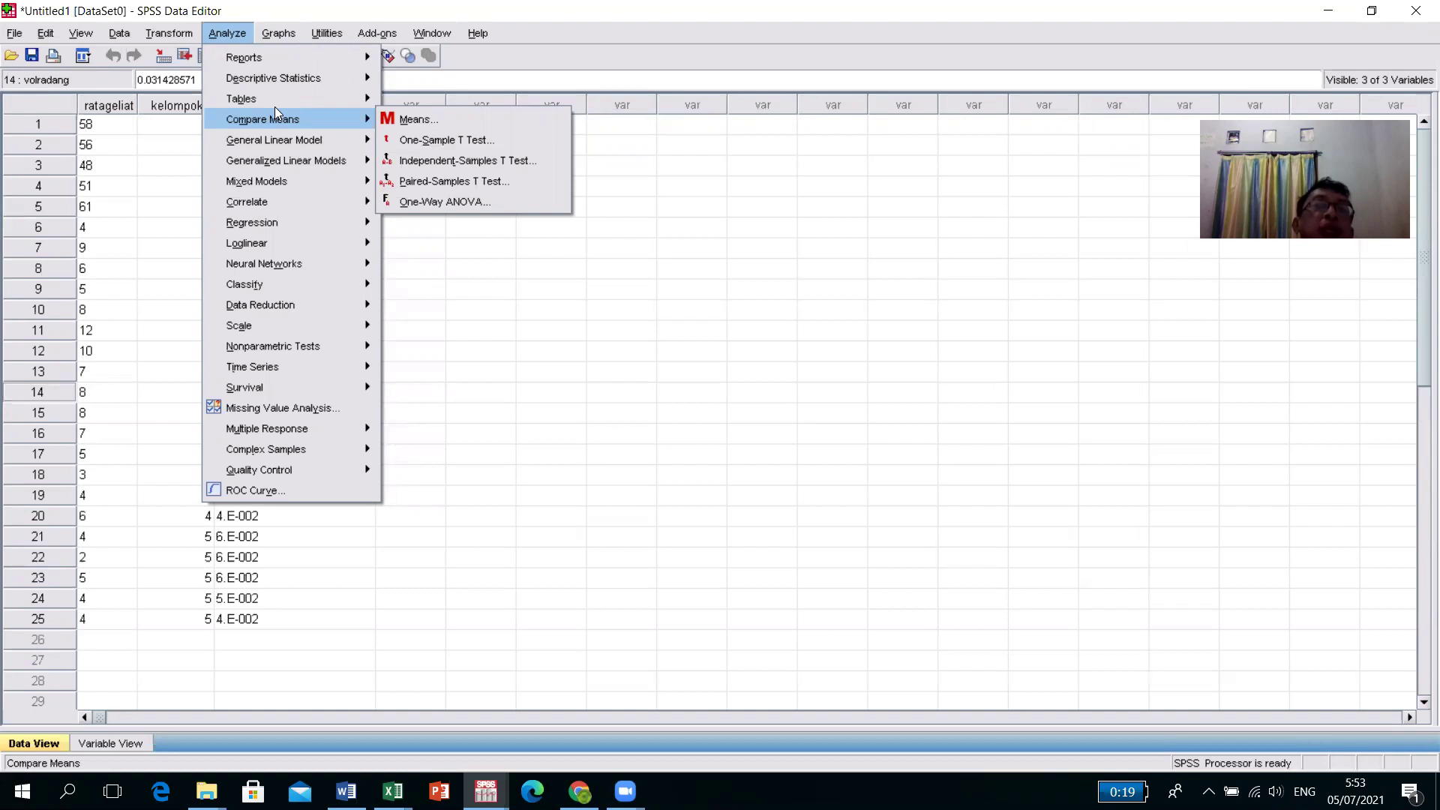
pyautogui.click(448, 201)
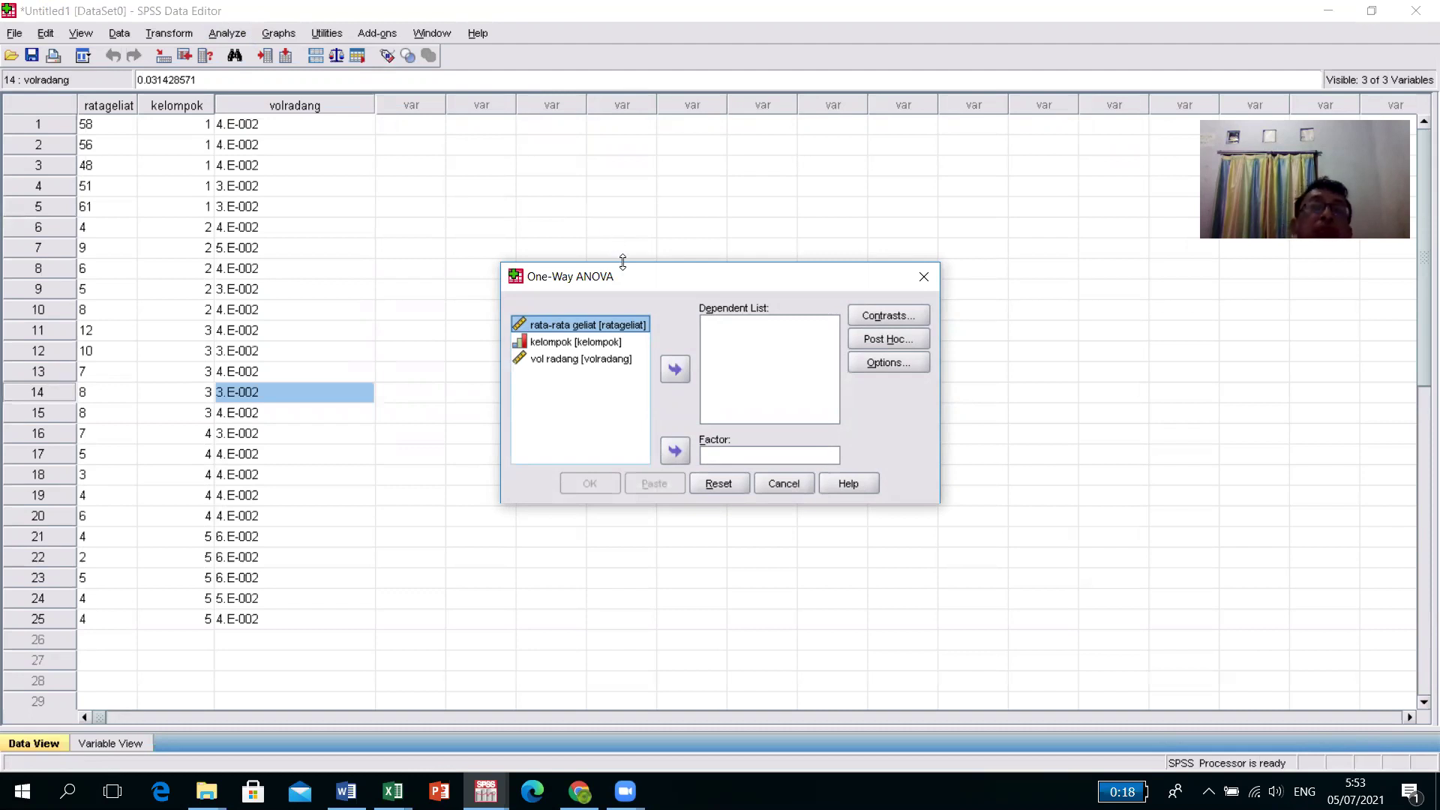
# Set rata-rata geliat as the dependent variable and kelompok as the factor of the One-Way ANOVA
pyautogui.click(673, 368)
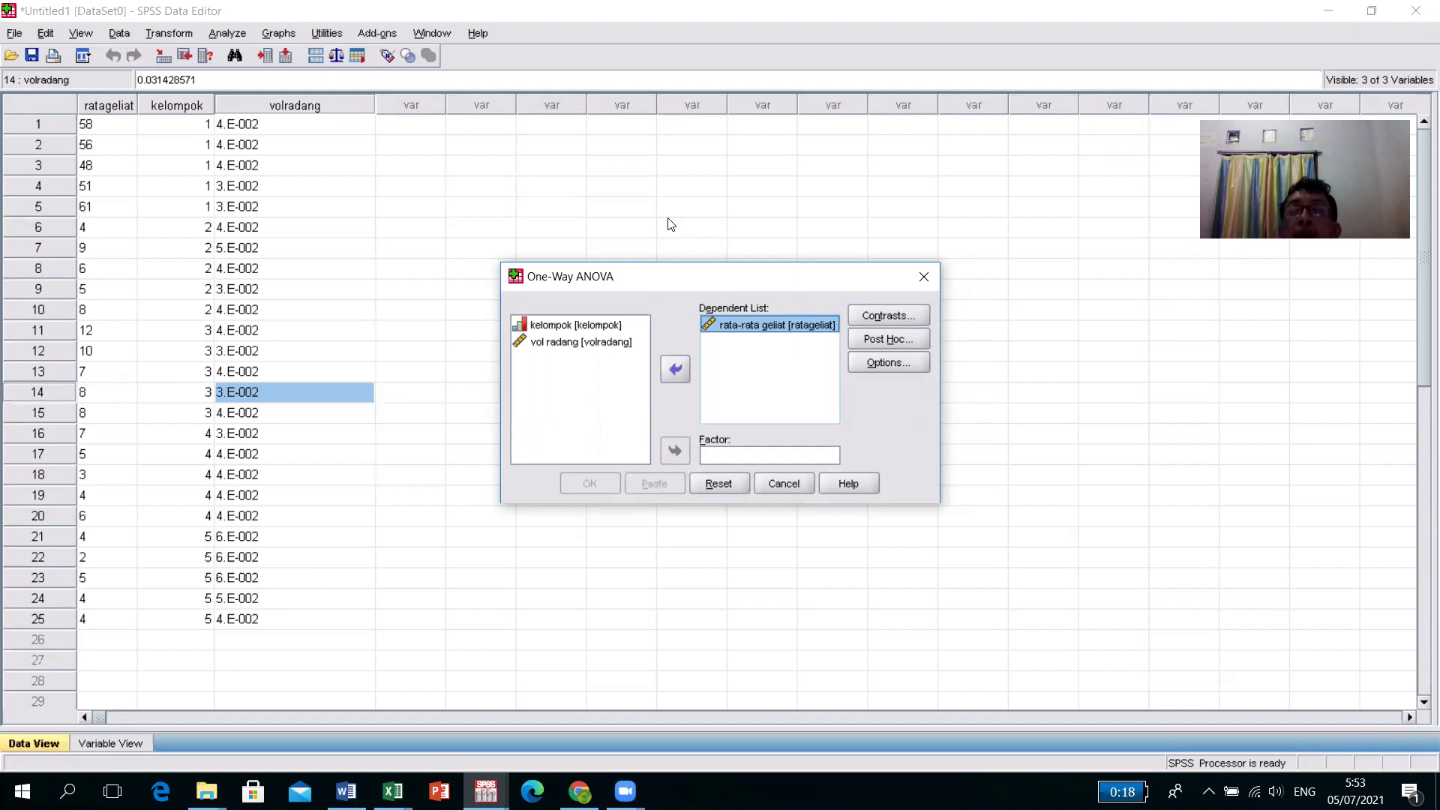
pyautogui.click(579, 325)
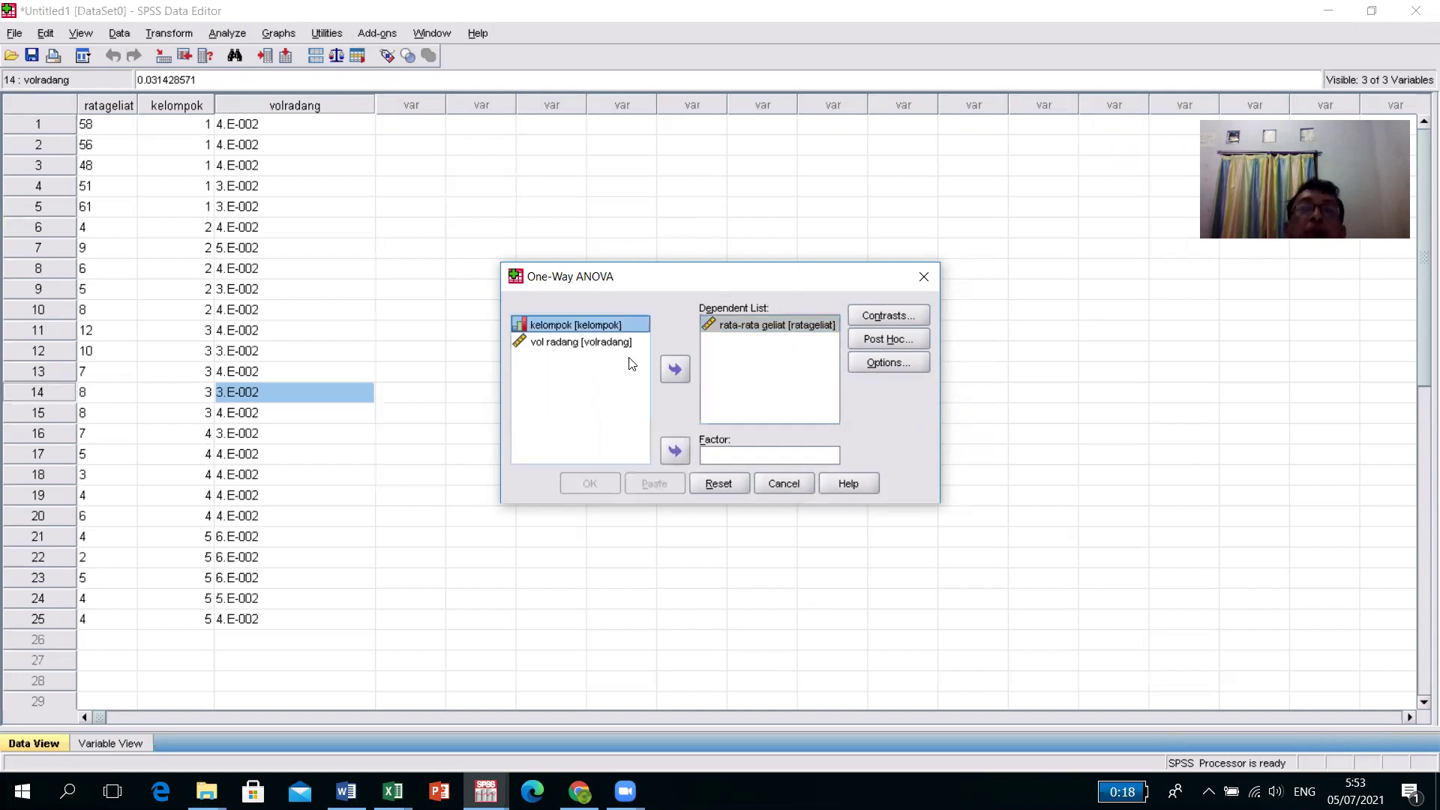
pyautogui.click(675, 450)
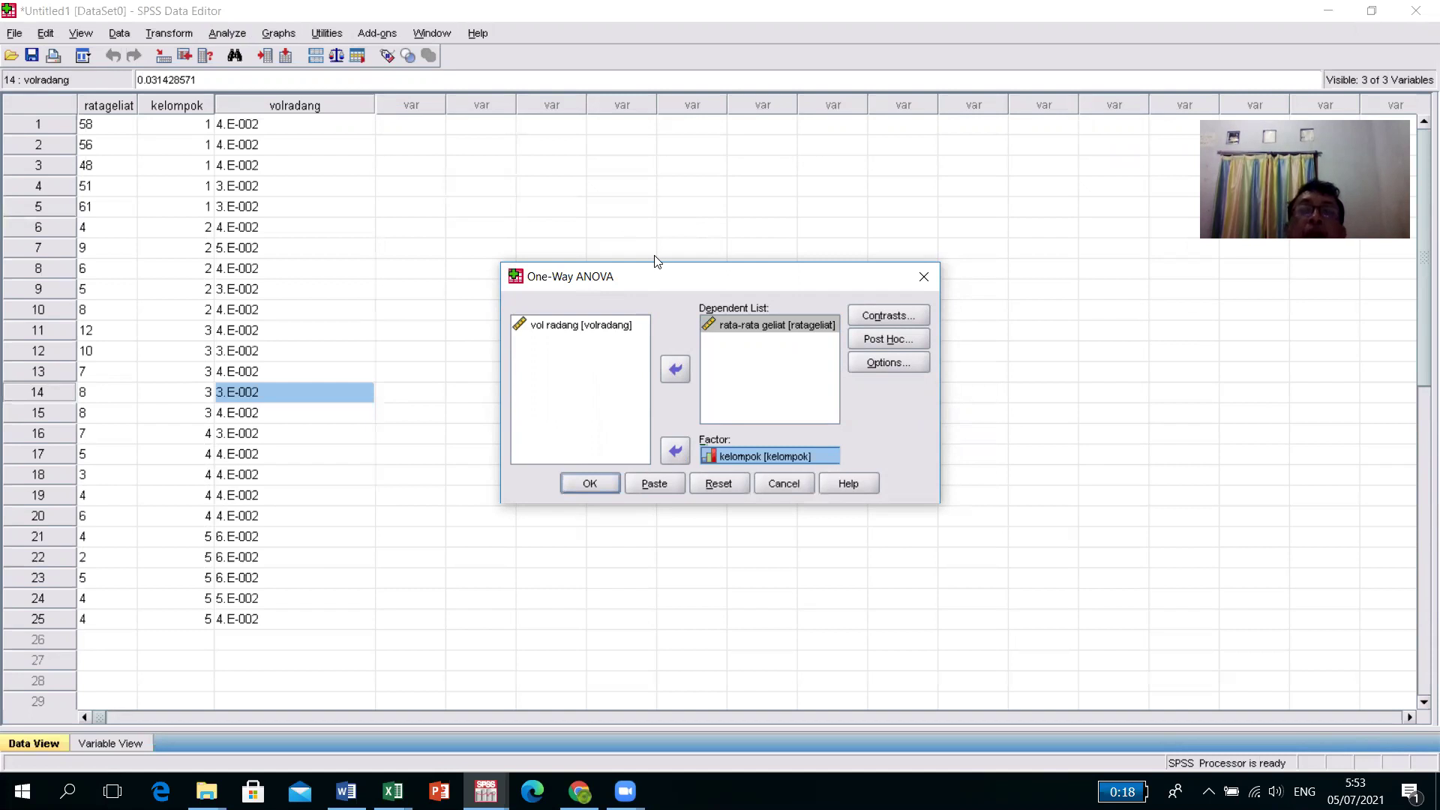
pyautogui.click(765, 320)
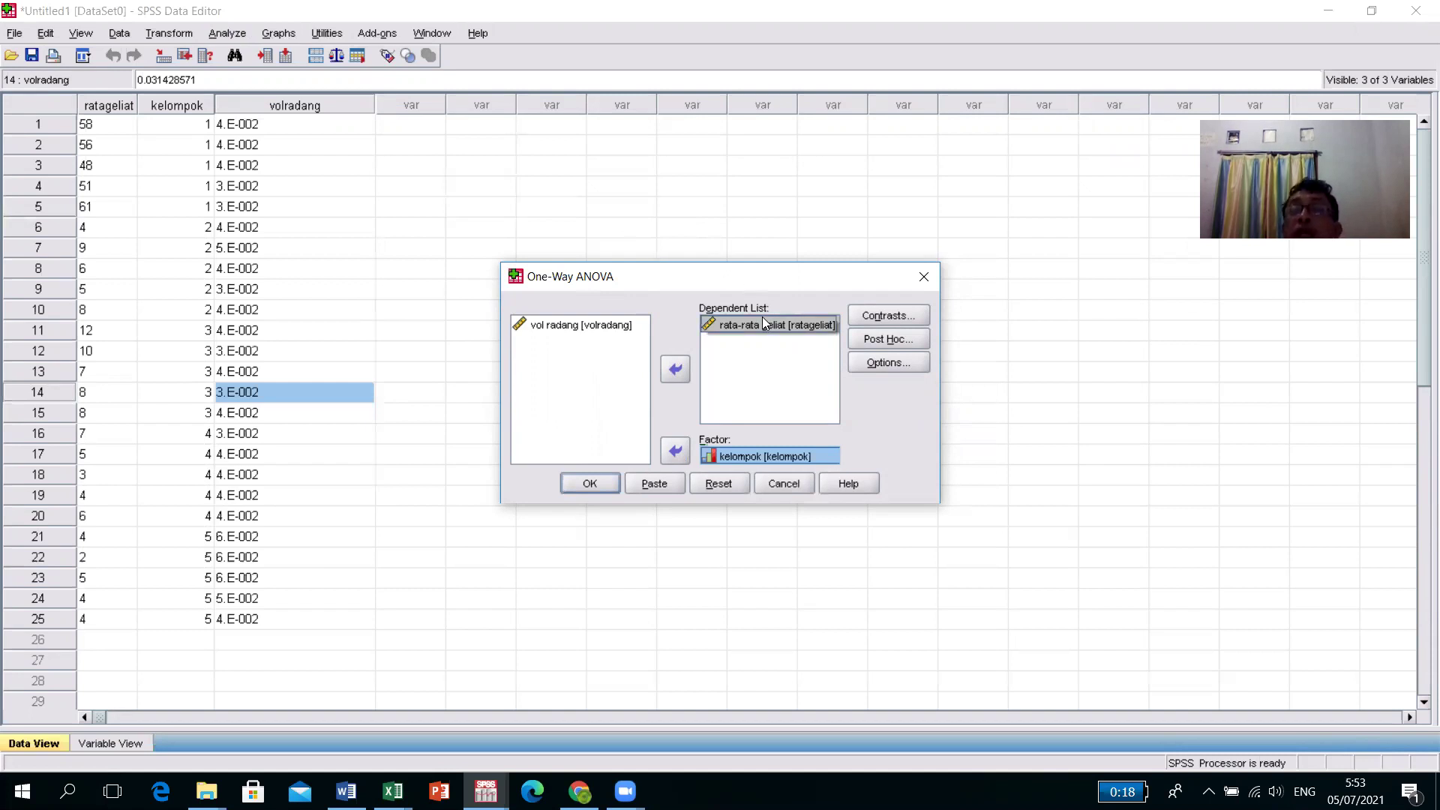
# Switch to the "materi praktikum metopen anova" workbook in Excel and show its empty Sheet2
pyautogui.moveTo(762, 317); pyautogui.dragTo(764, 310)
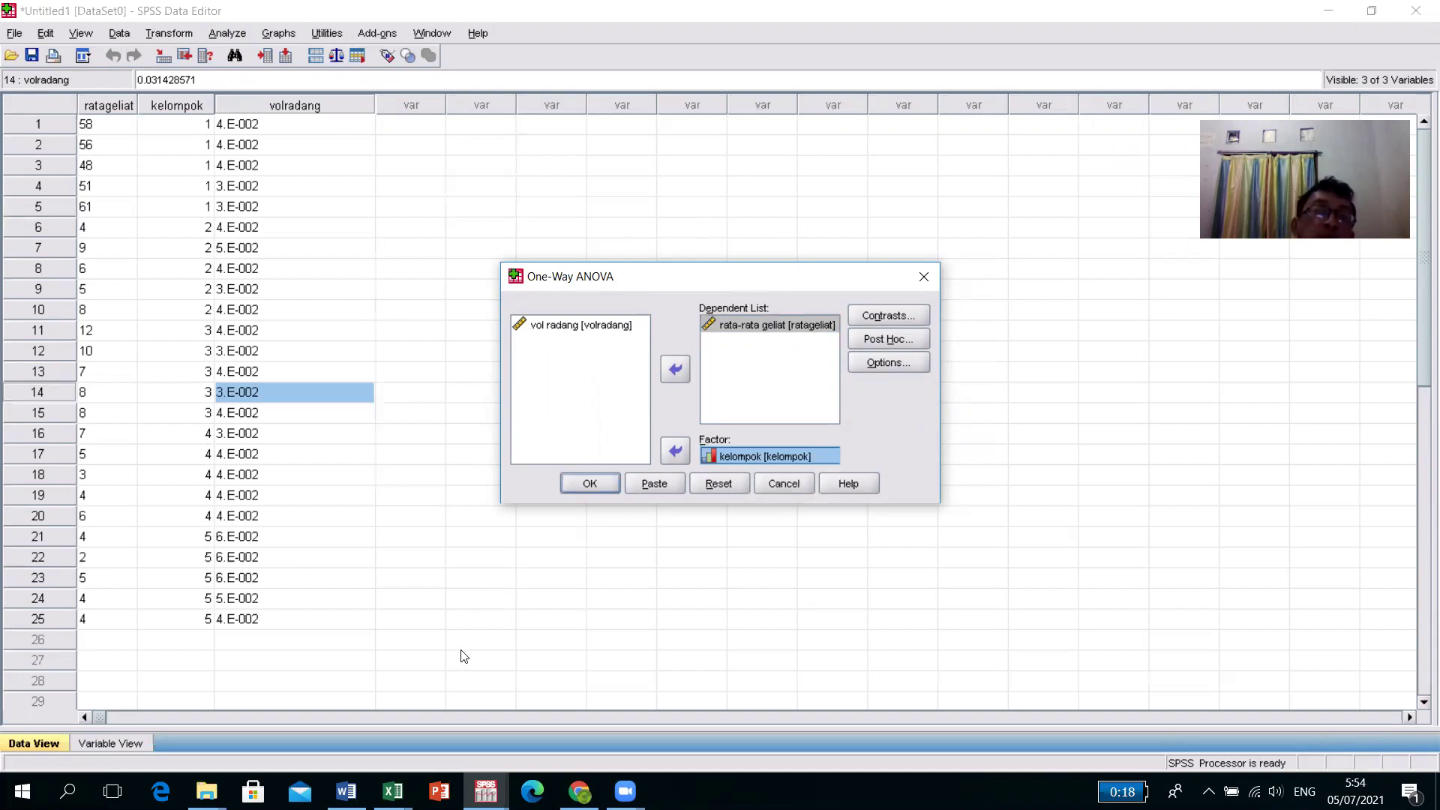
pyautogui.click(399, 788)
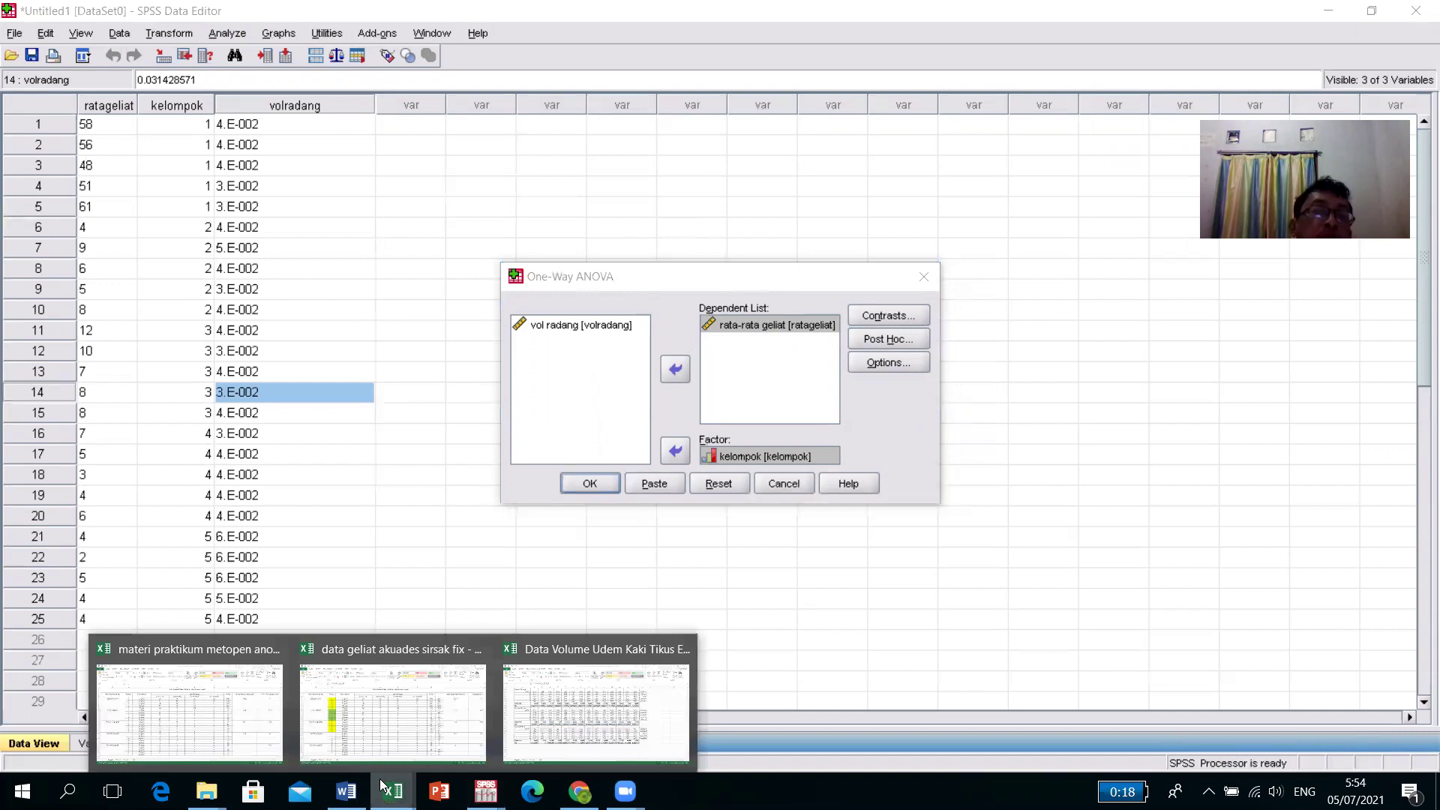
pyautogui.click(240, 726)
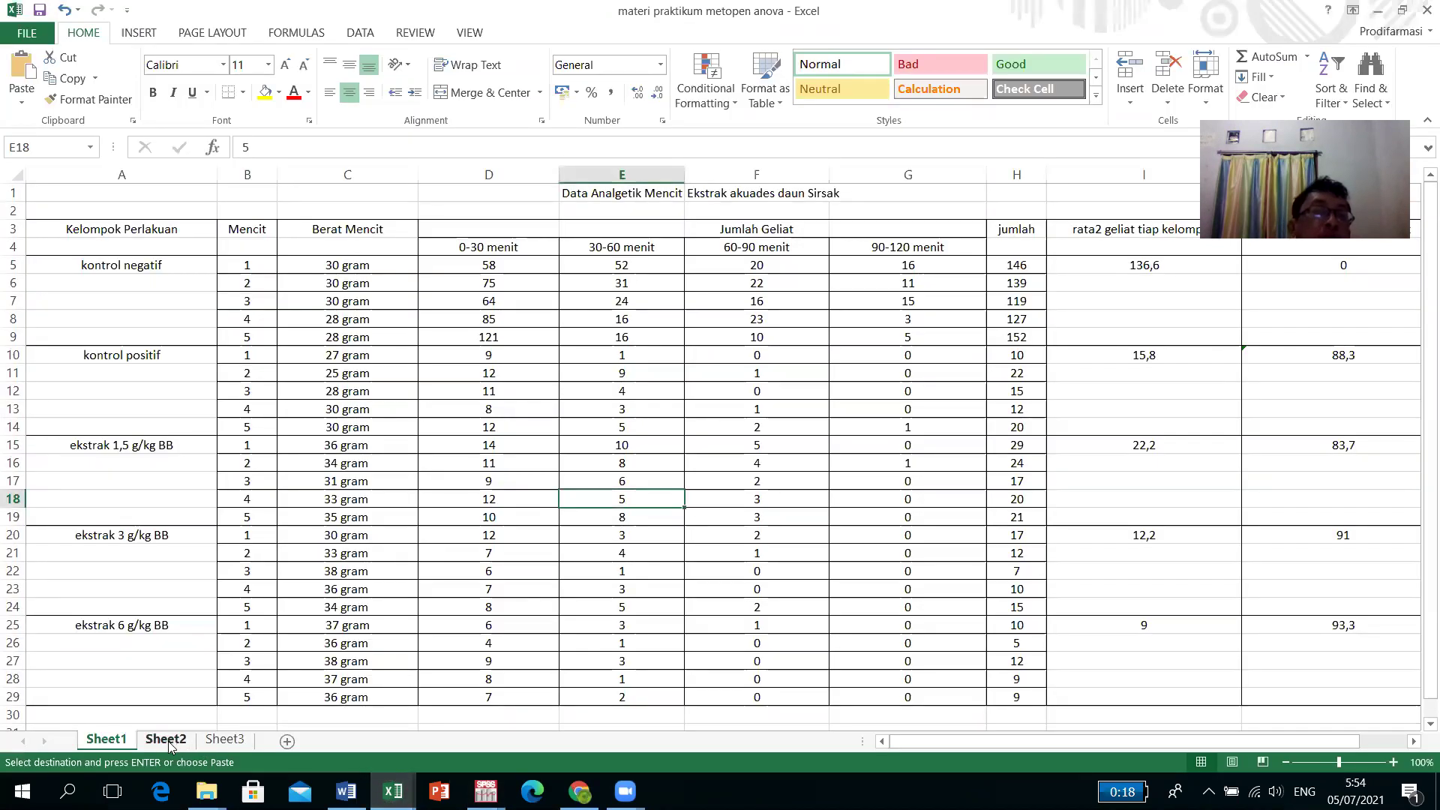
pyautogui.click(172, 741)
pyautogui.click(115, 741)
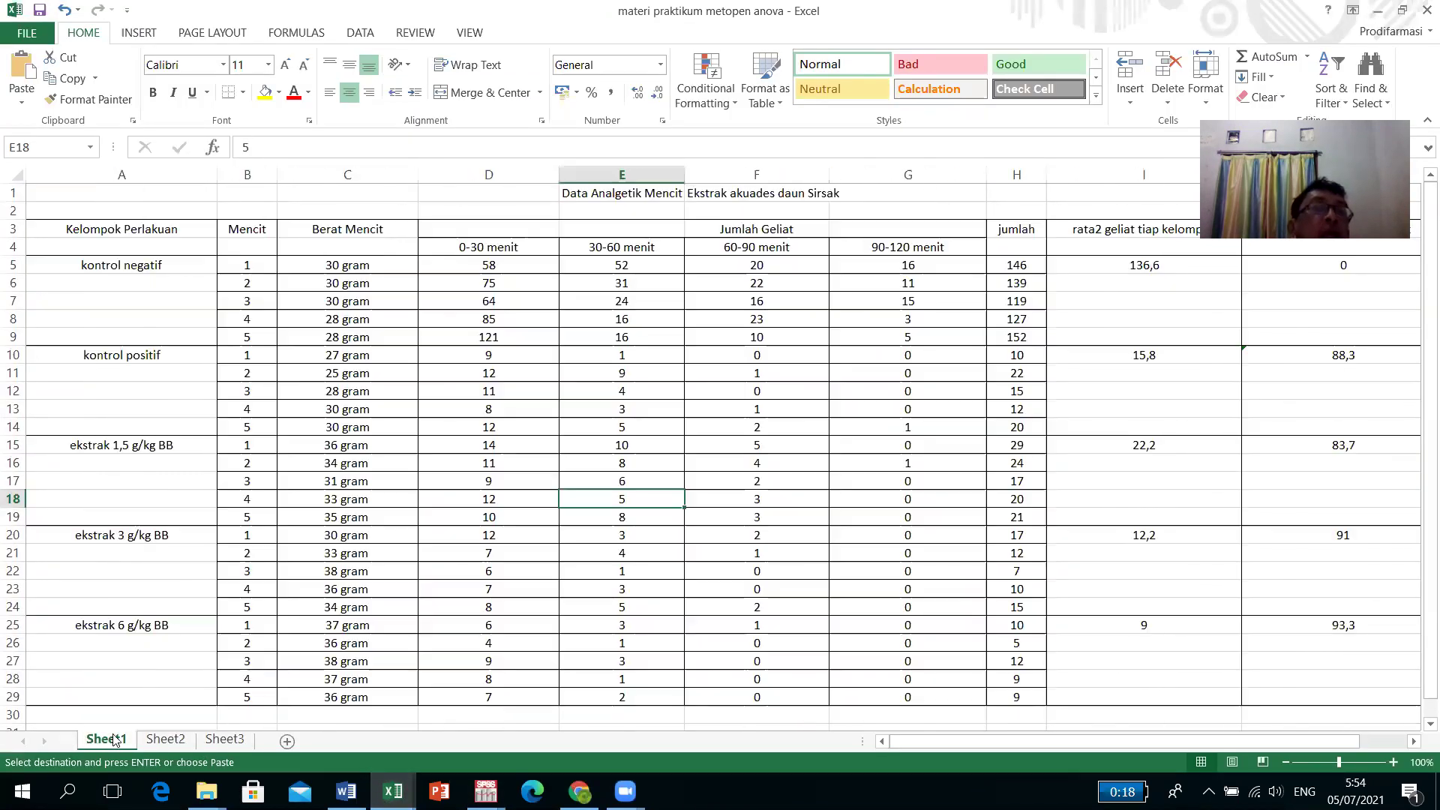
pyautogui.click(170, 742)
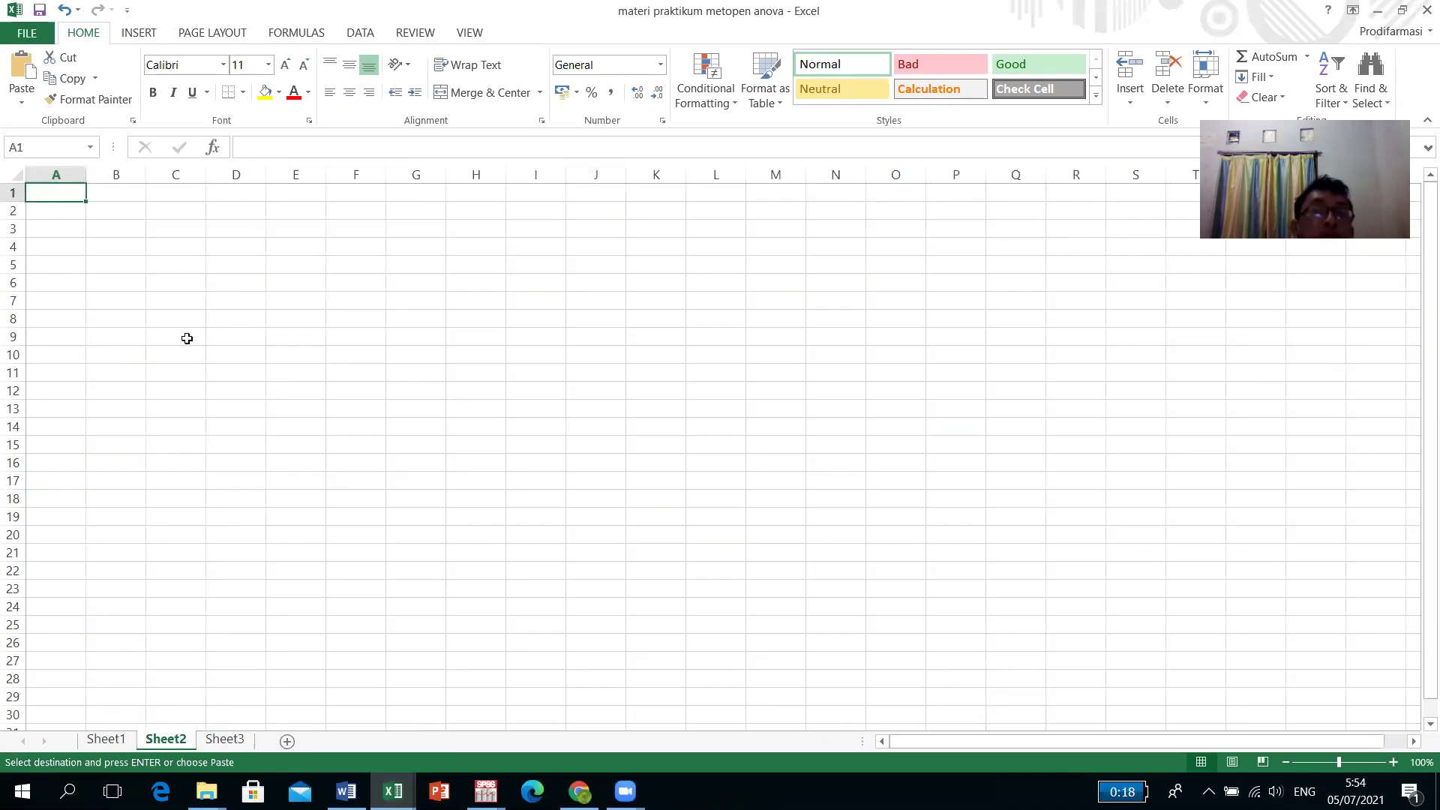
# Enter "homogen" in cell A1 and "tidak homogen" in cell A2, and widen column A to fit the text
pyautogui.write('hom')
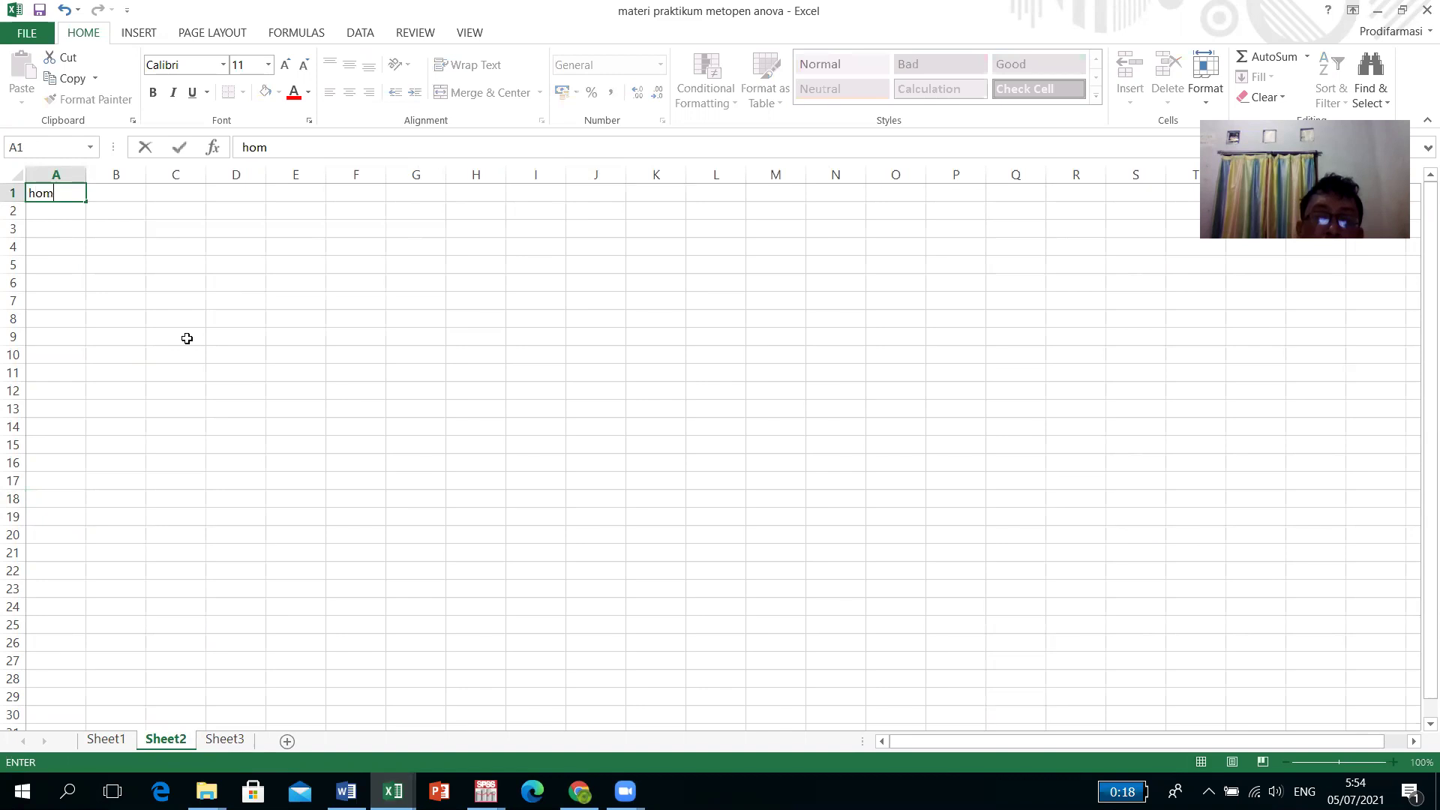
pyautogui.write('ogen')
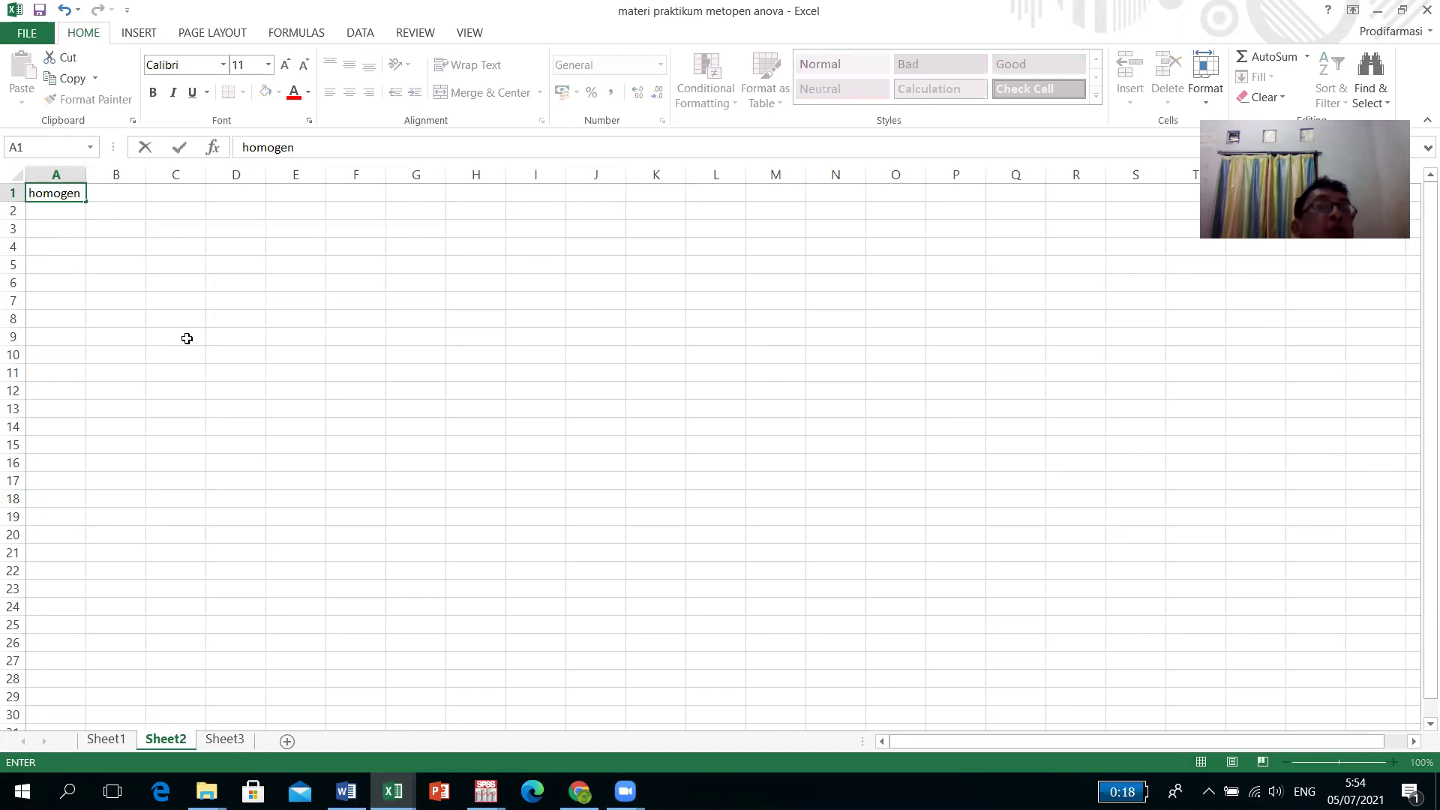
pyautogui.click(187, 340)
pyautogui.click(57, 207)
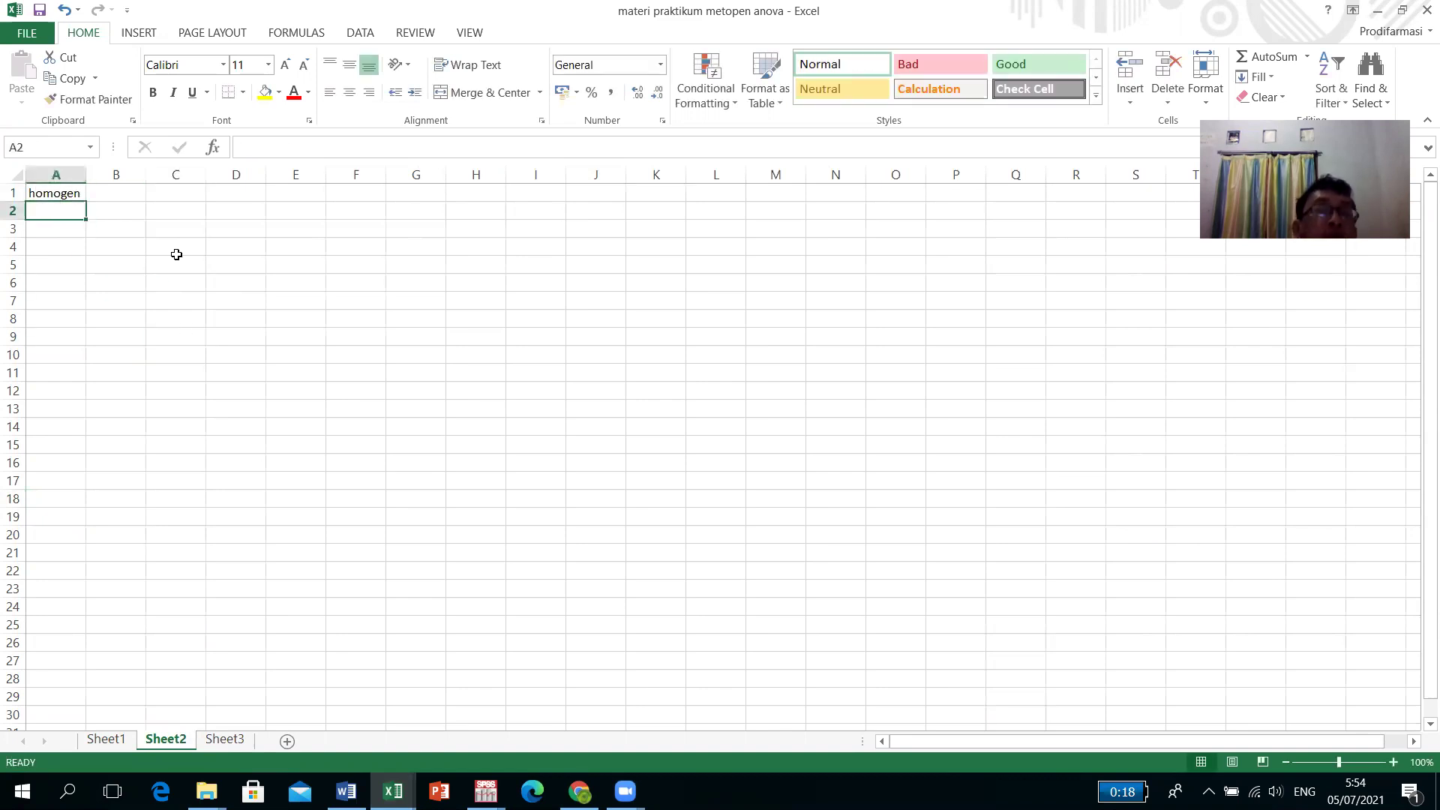
pyautogui.write('tida')
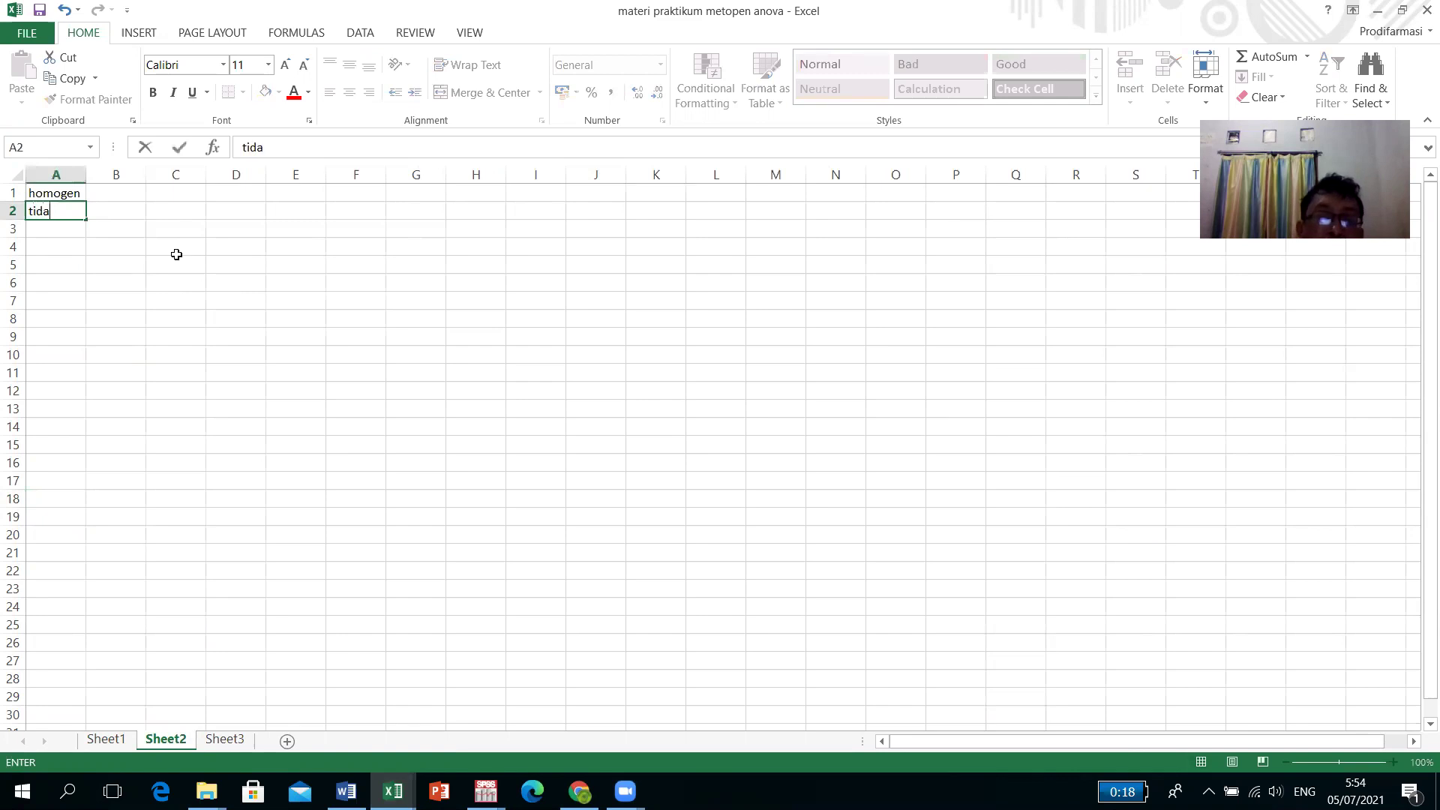
pyautogui.write('k homo')
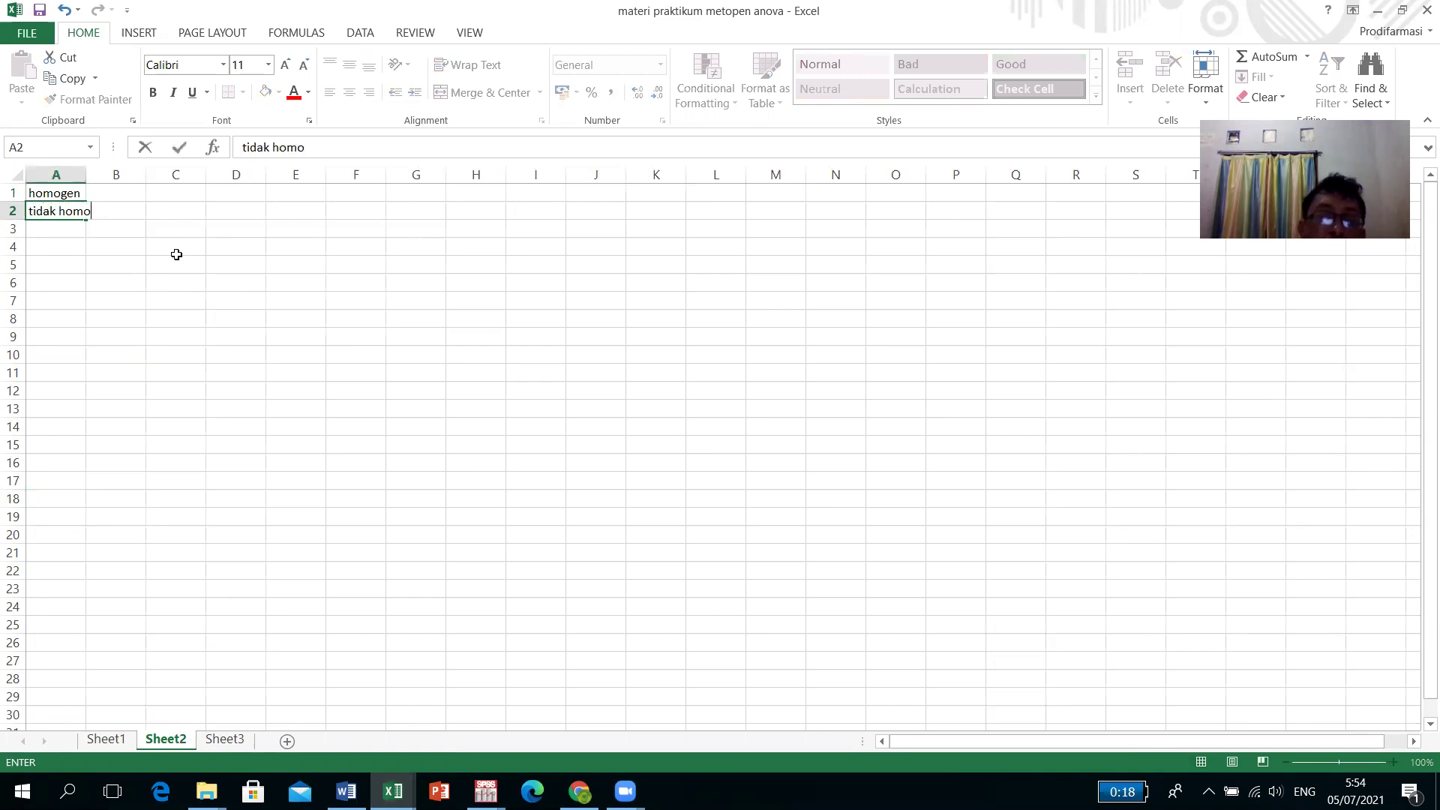
pyautogui.write('gen')
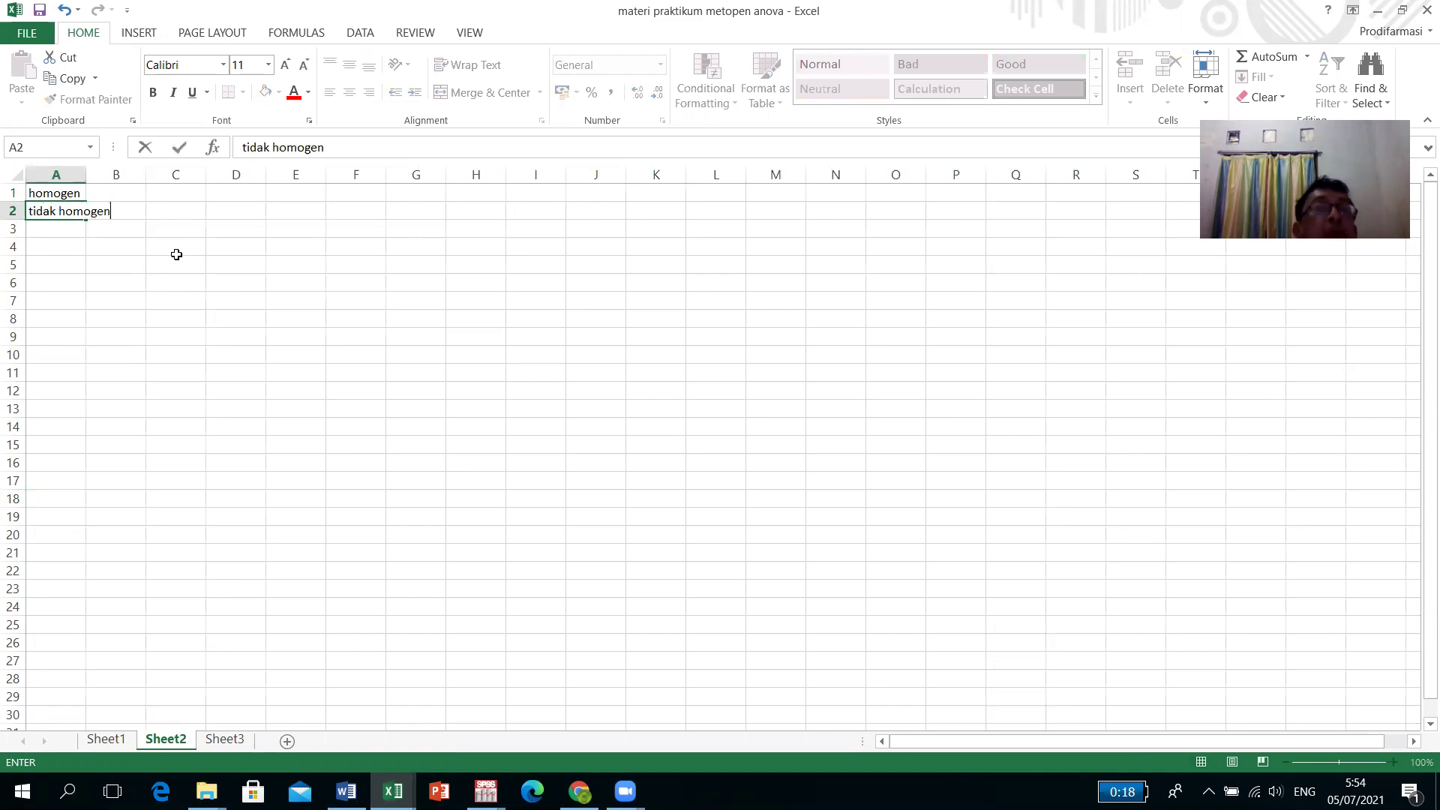
pyautogui.click(194, 298)
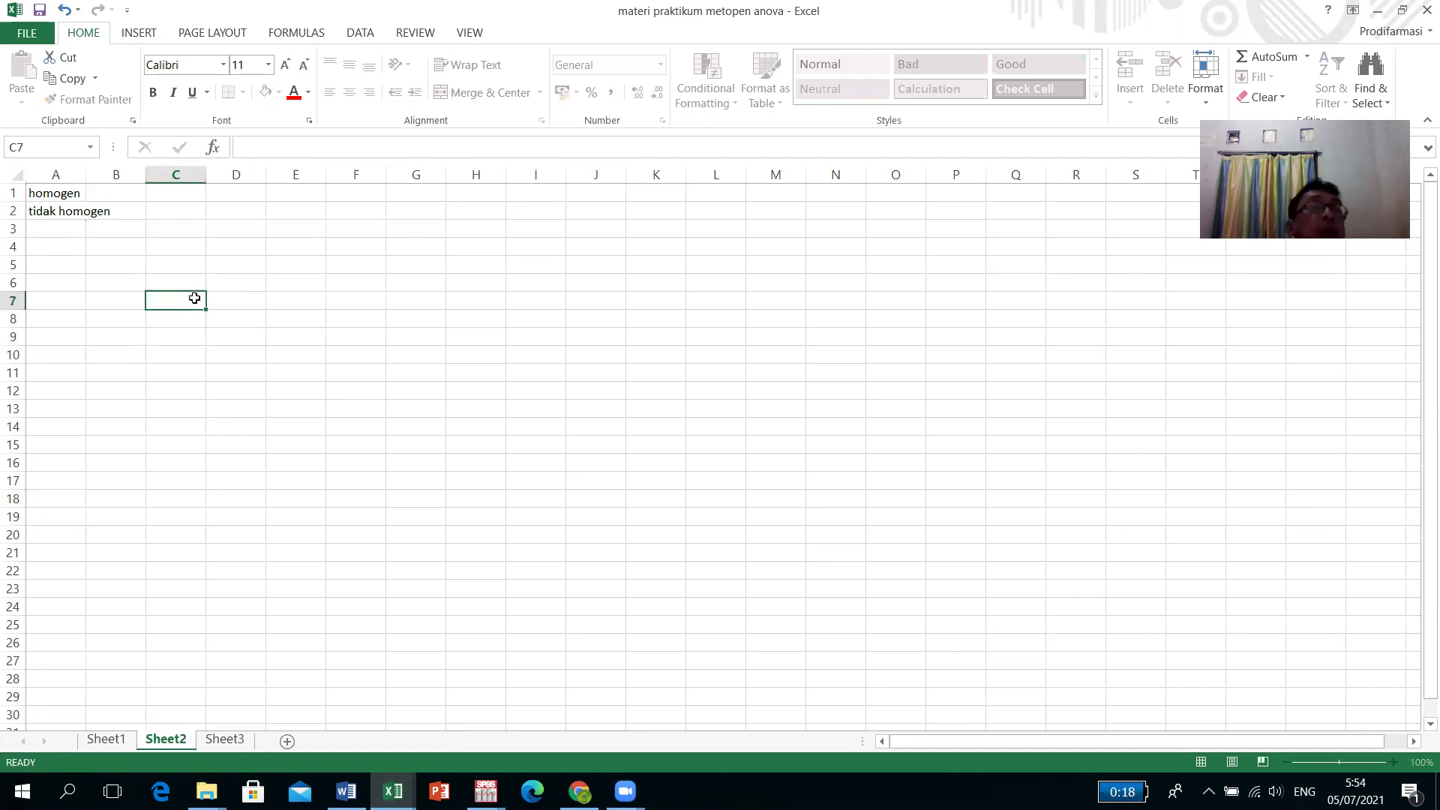
pyautogui.click(60, 194)
pyautogui.moveTo(88, 181); pyautogui.dragTo(145, 172)
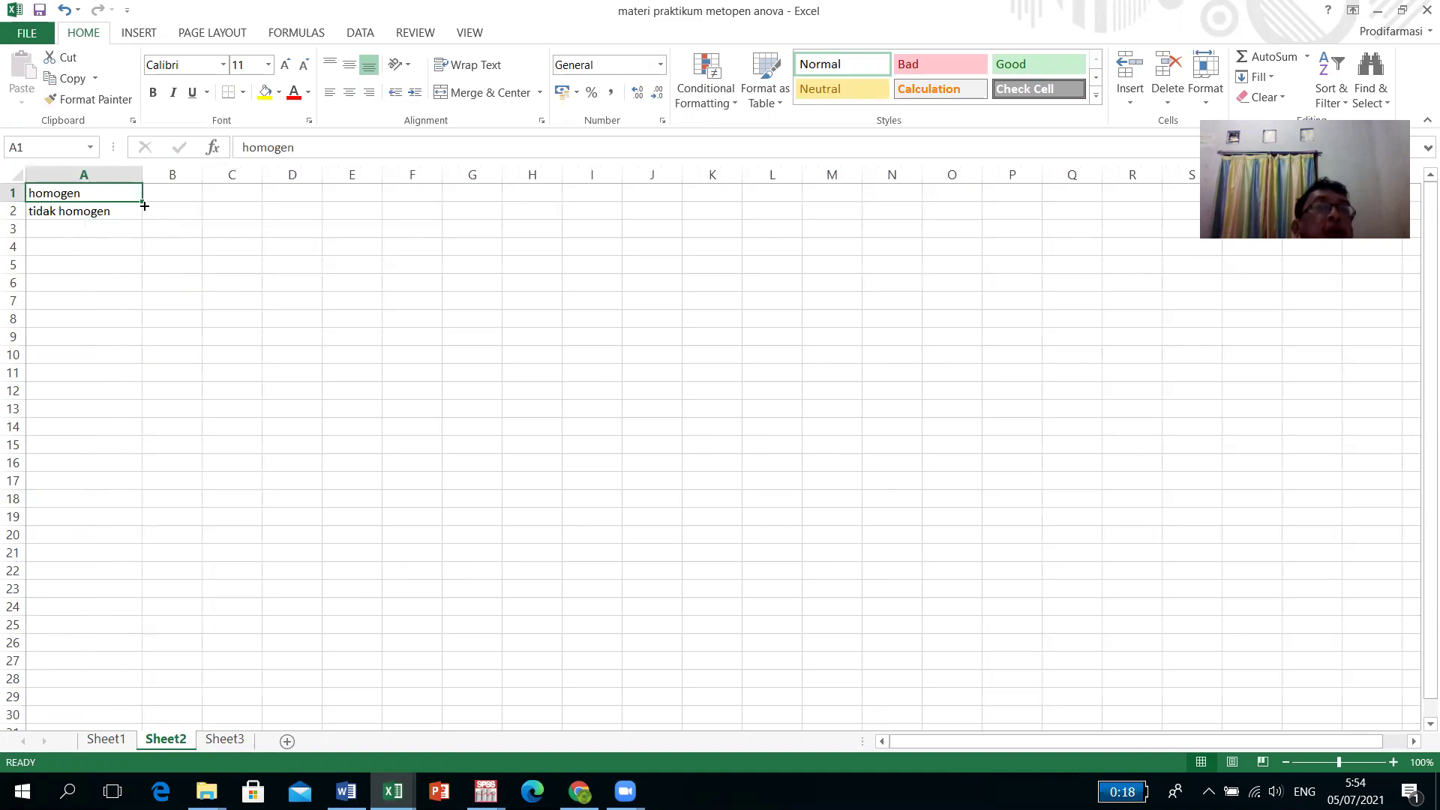
# Complete the homogen row with "pos hoc" in cell B1 and "tukey, lsd" in cell C1
pyautogui.click(172, 195)
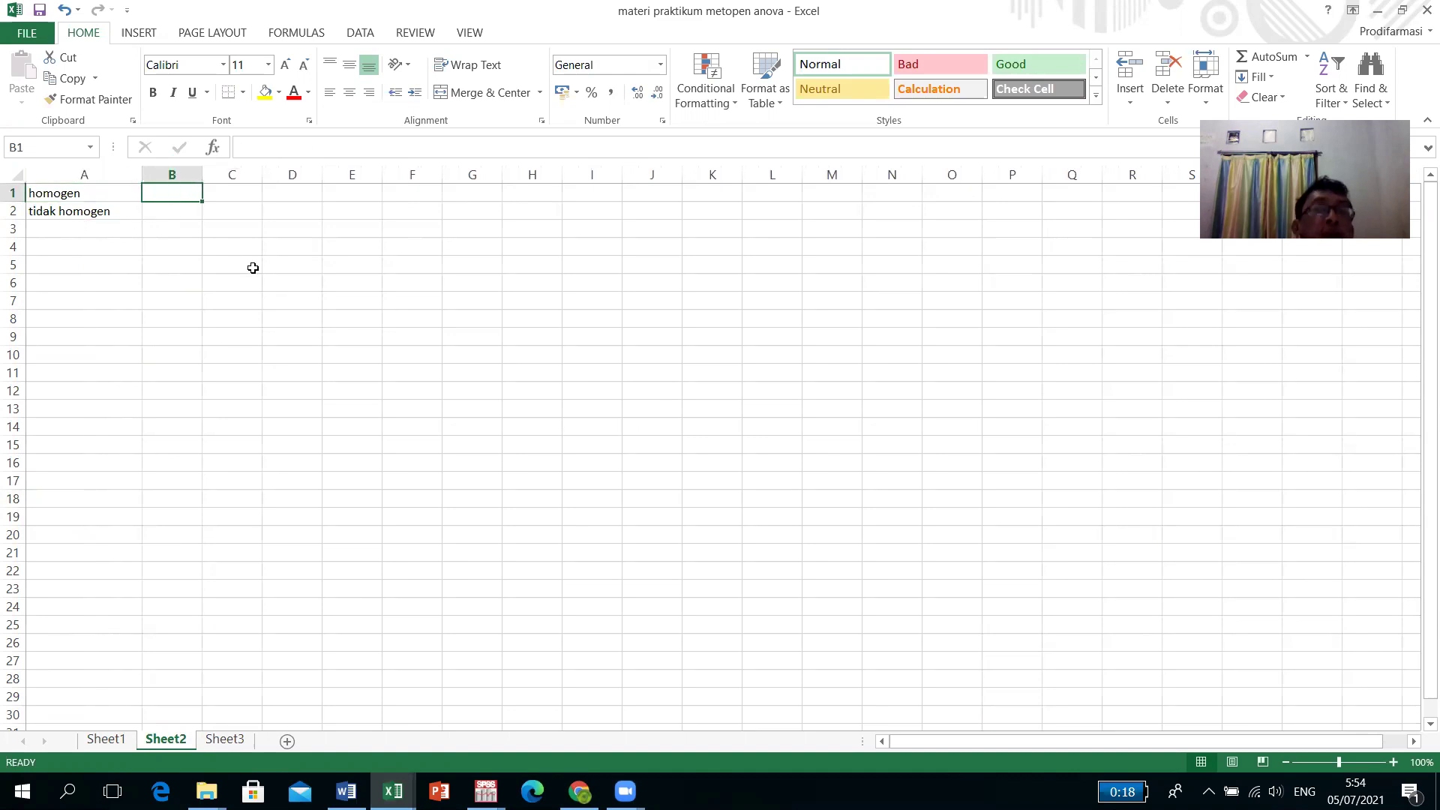
pyautogui.write('pos ')
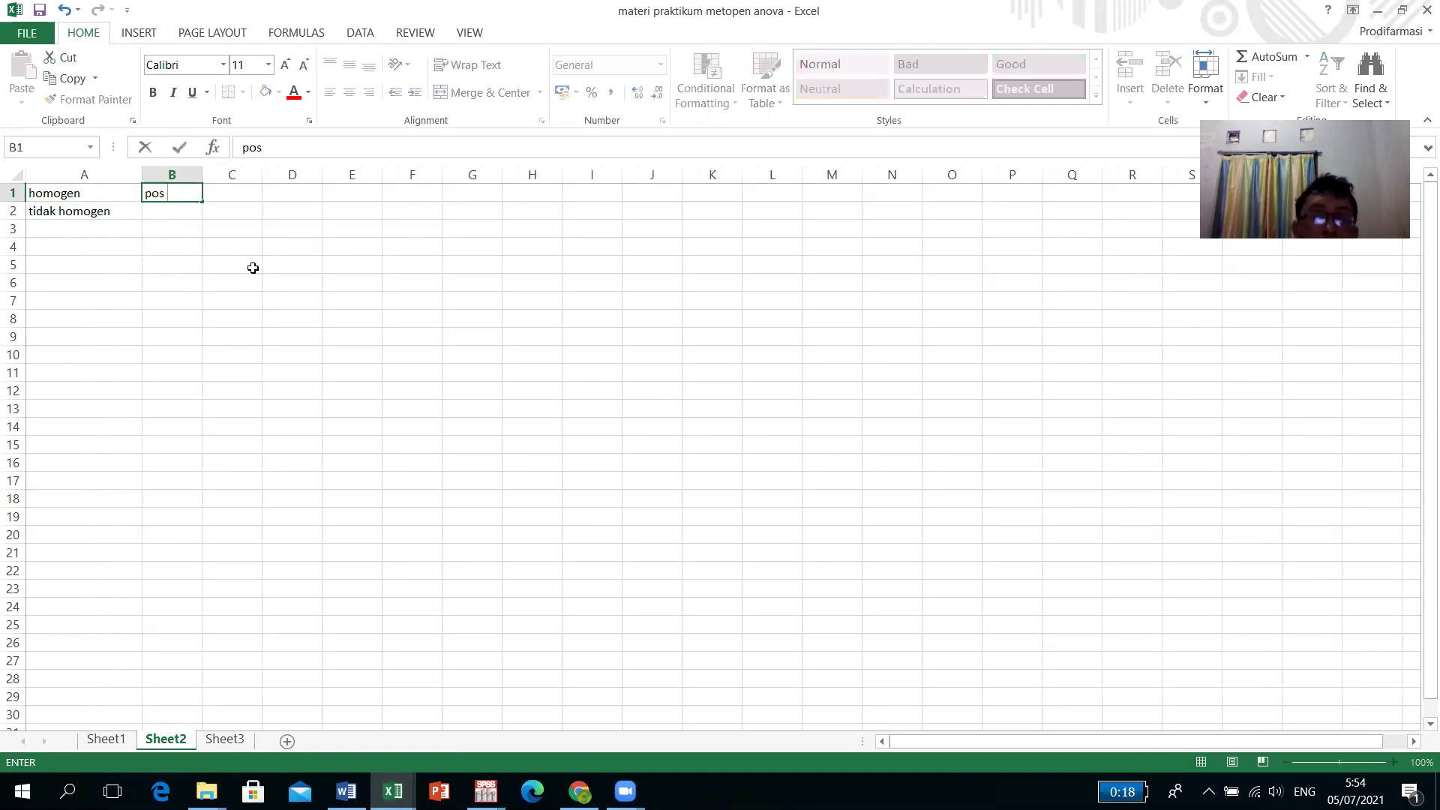
pyautogui.write('hoc')
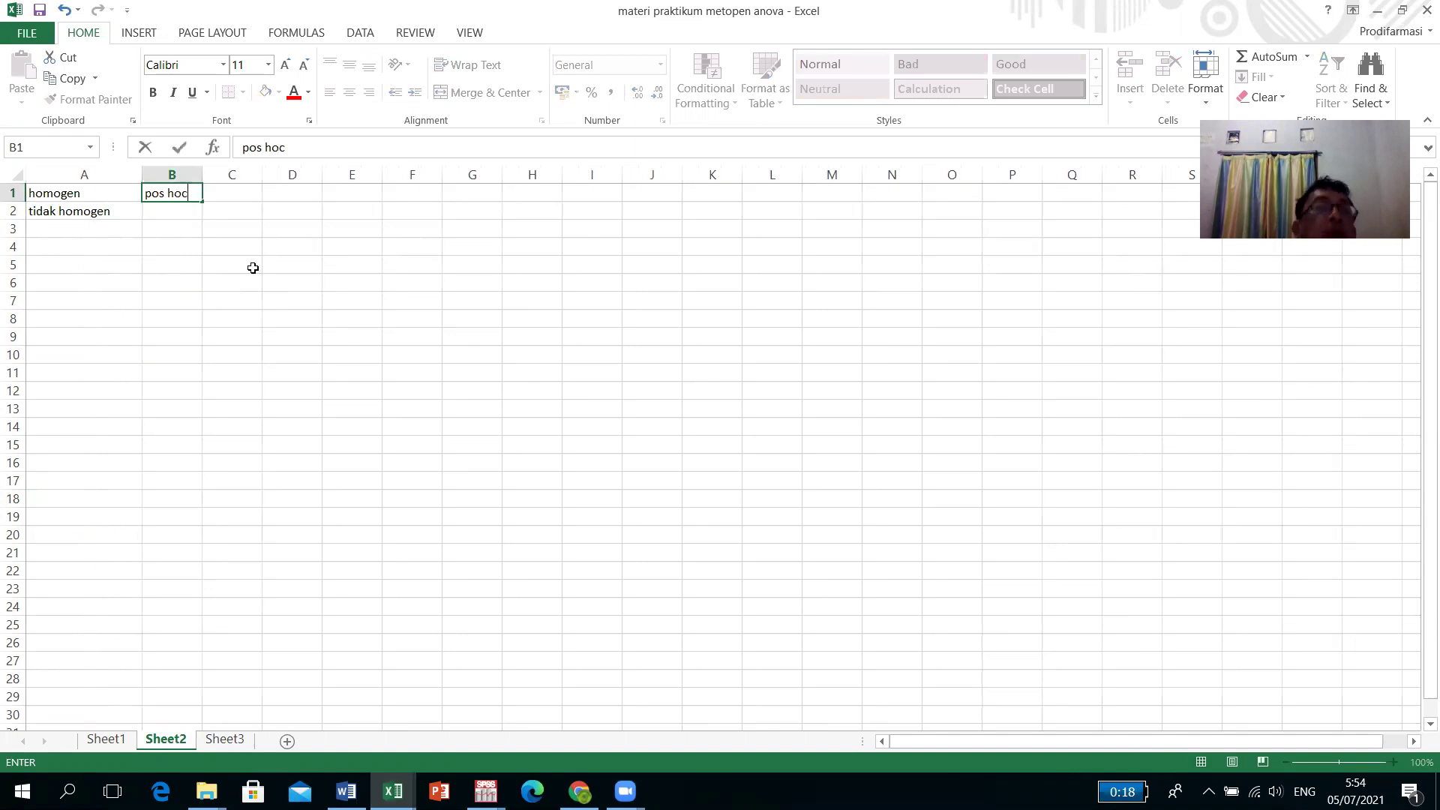
pyautogui.click(252, 268)
pyautogui.click(239, 199)
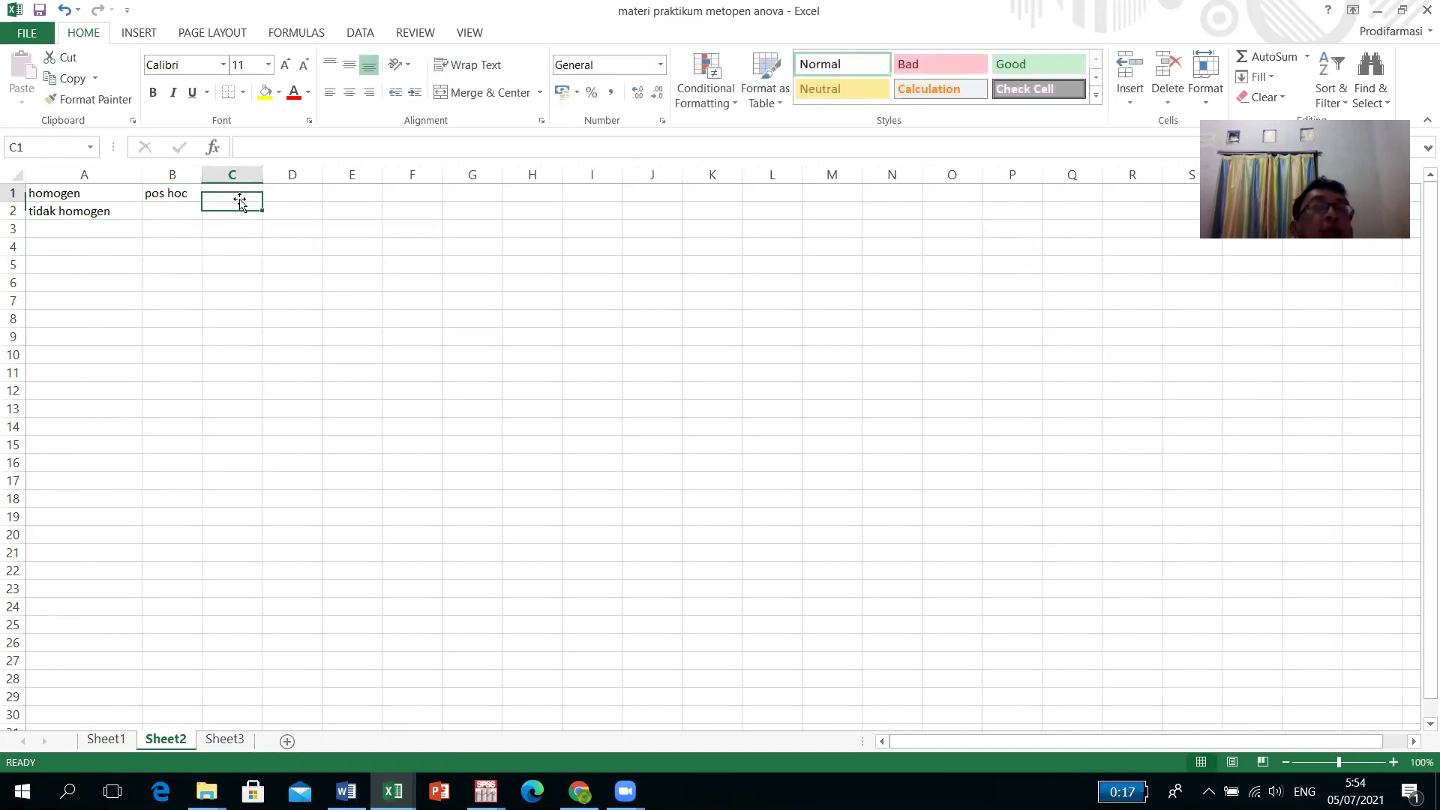
pyautogui.write('tukey, lsd')
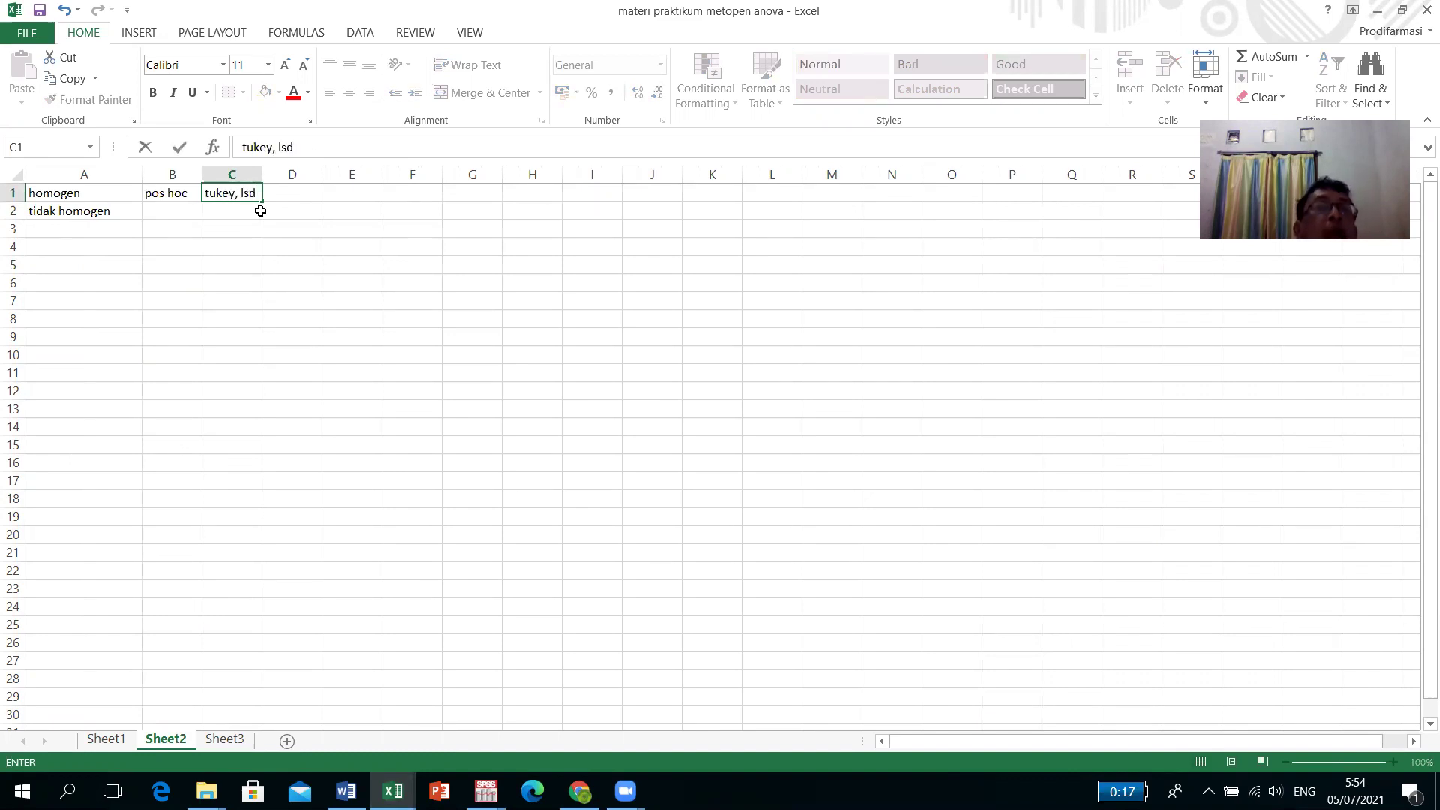
pyautogui.click(268, 272)
# Complete the tidak homogen row with "pos hoc" in cell B2 and "games howell" in cell C2
pyautogui.click(158, 204)
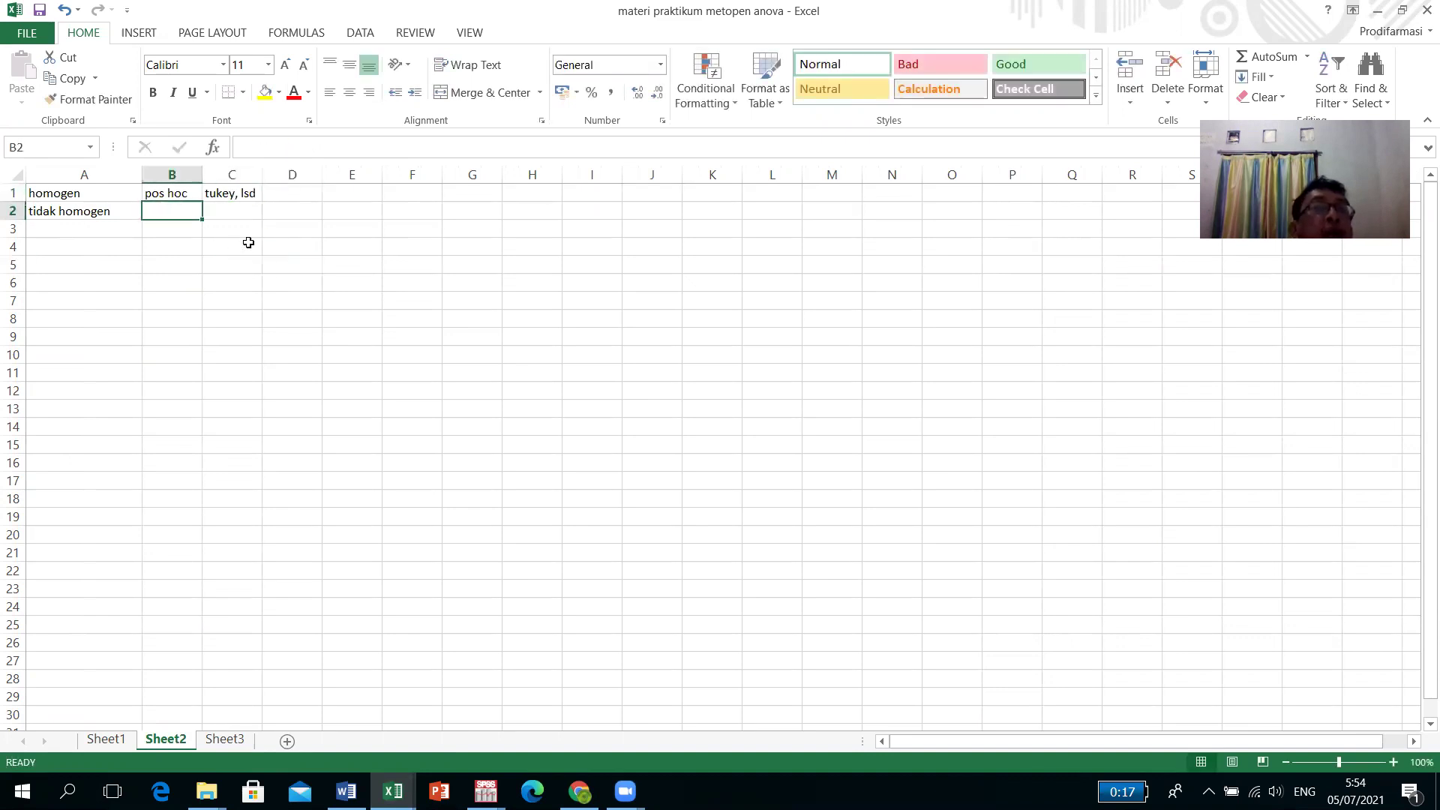
pyautogui.write('pos')
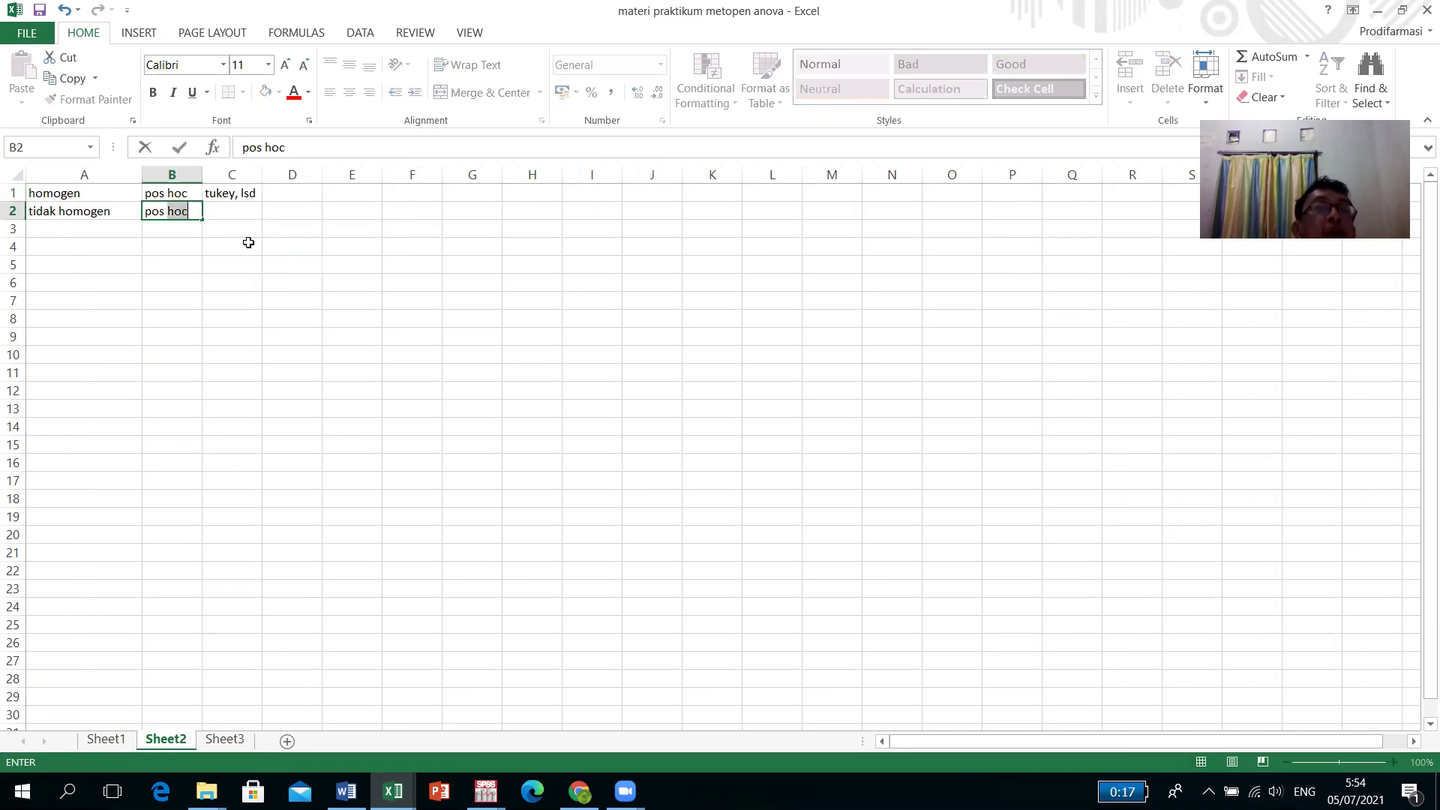
pyautogui.click(248, 243)
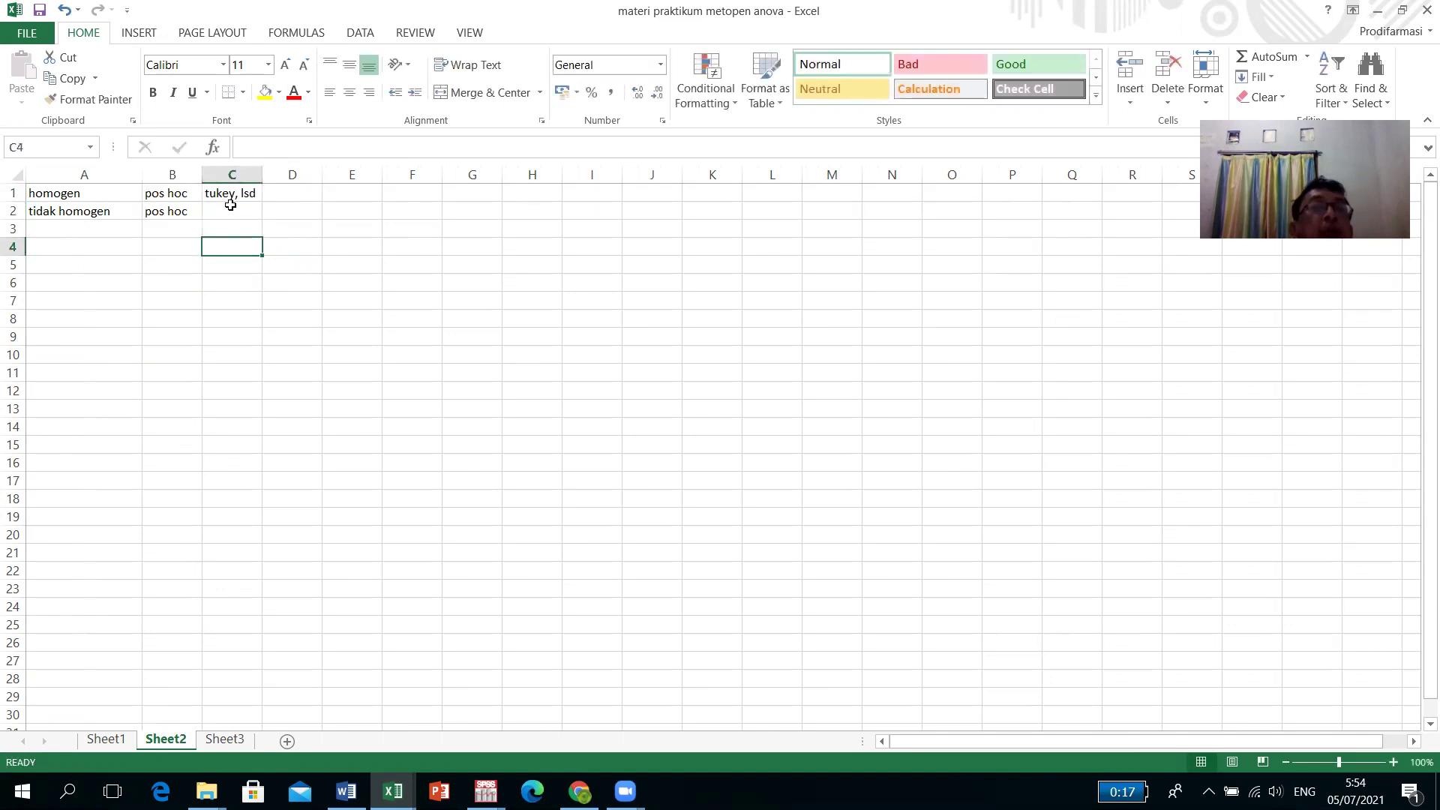
pyautogui.click(232, 211)
pyautogui.write('games')
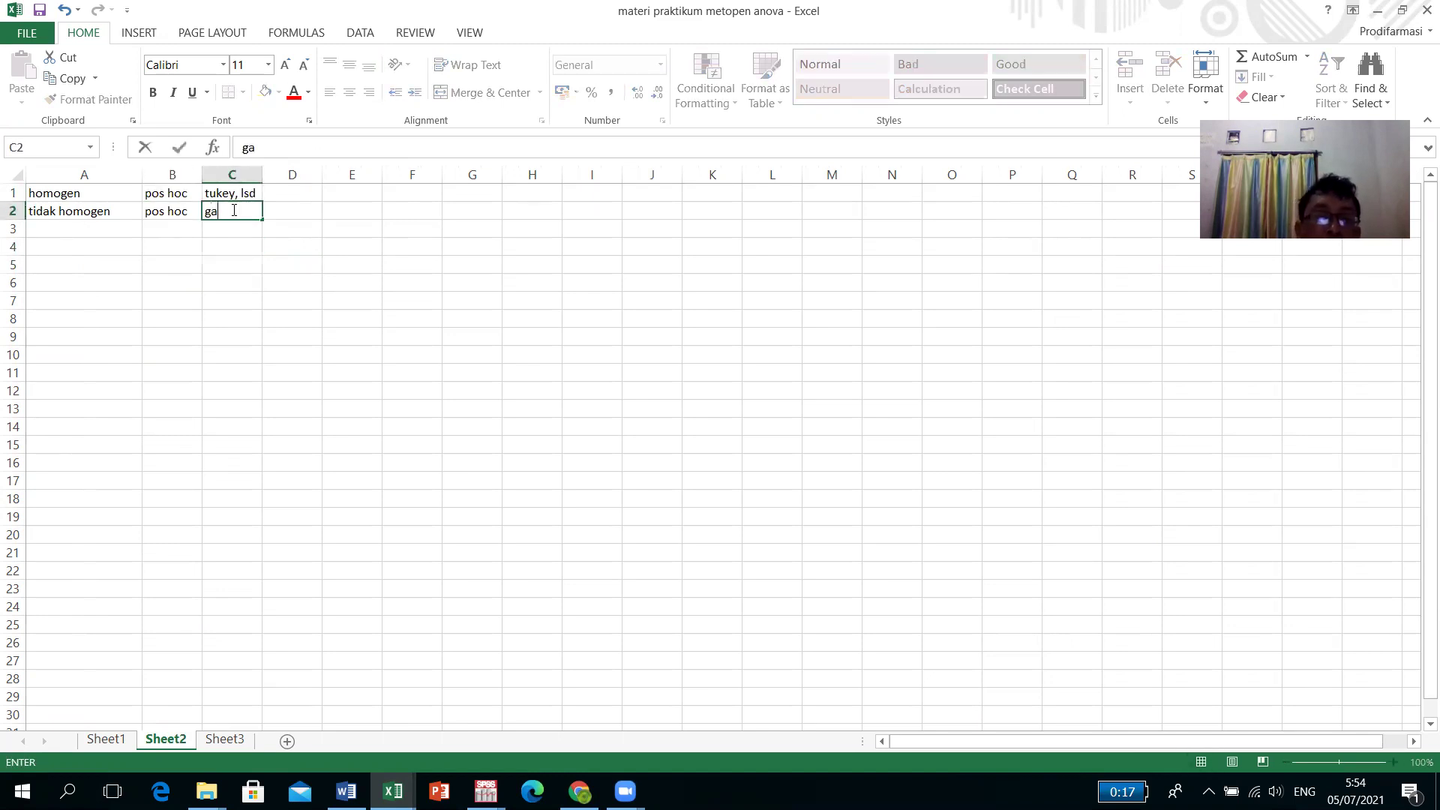
pyautogui.write('h')
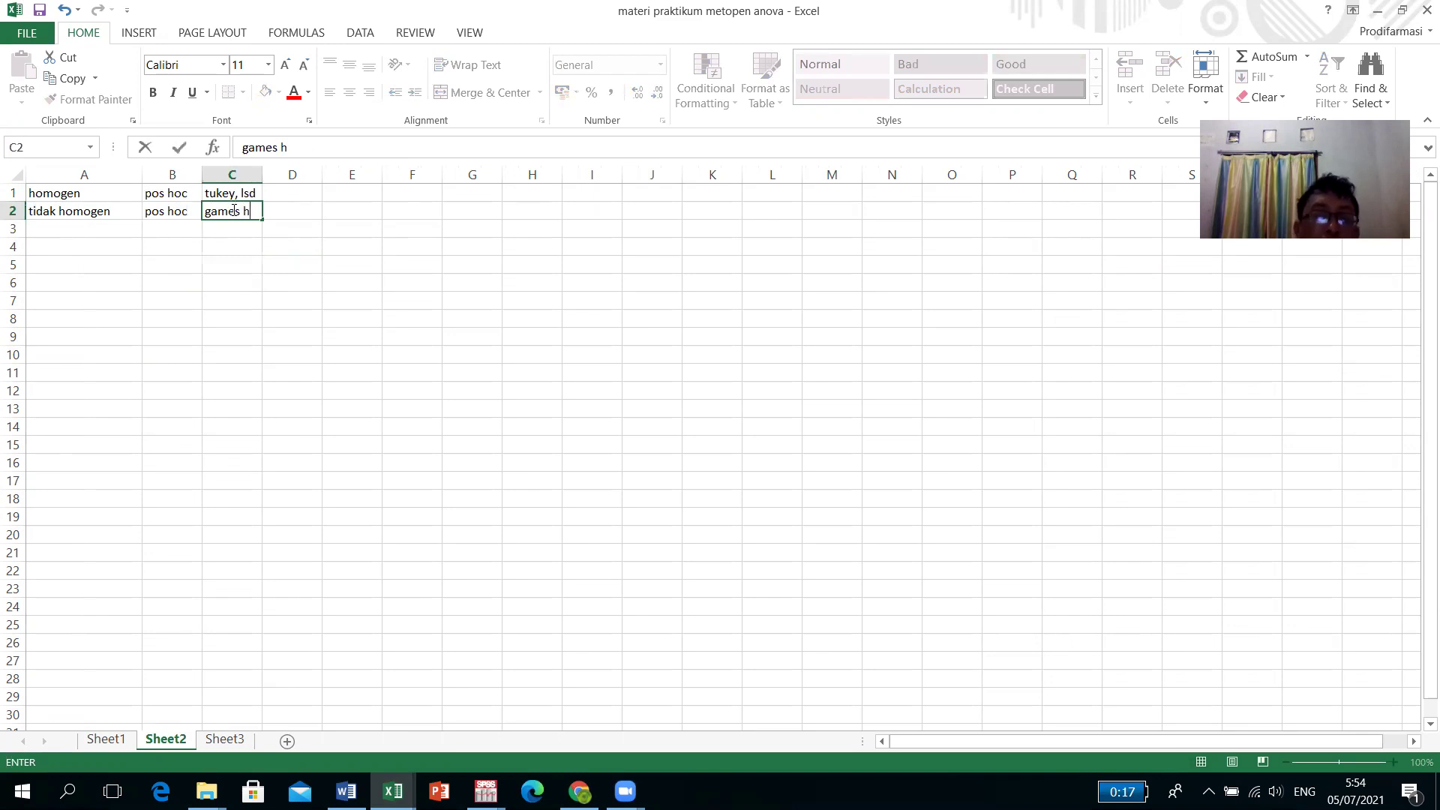
pyautogui.write('owell')
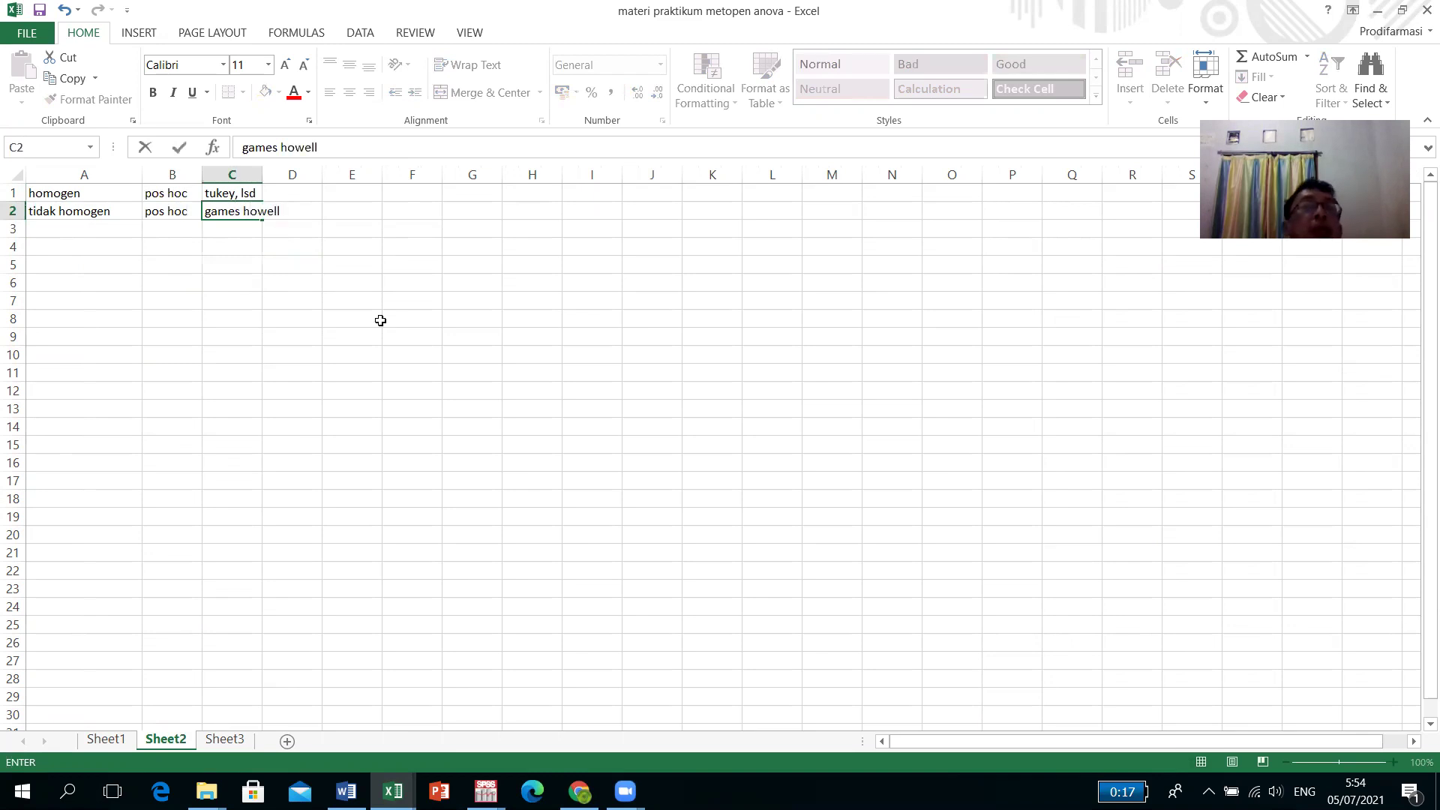
pyautogui.click(382, 321)
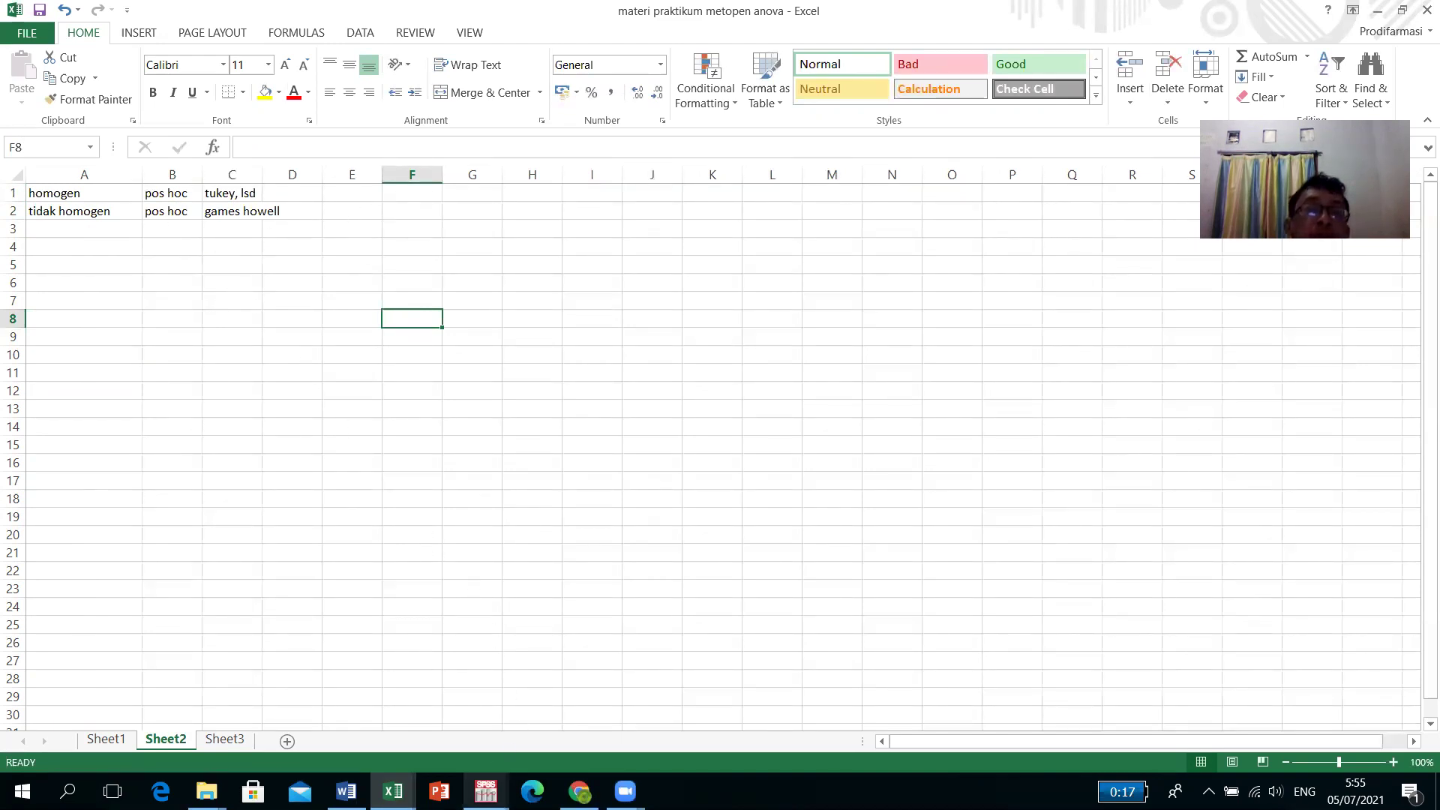
# Switch back to the One-Way ANOVA setup in SPSS and view its contrast settings
pyautogui.moveTo(486, 792)
pyautogui.click(445, 731)
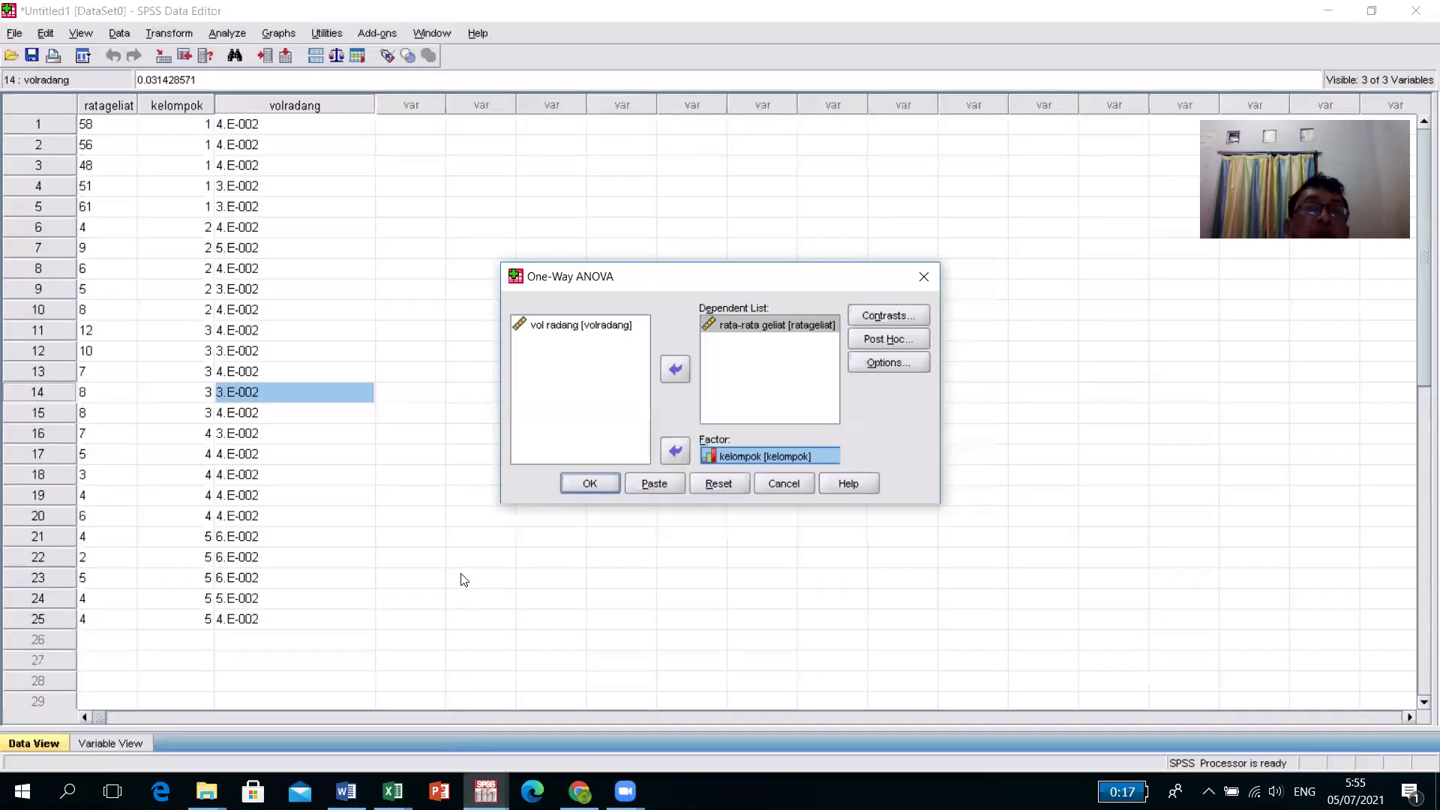
pyautogui.click(882, 319)
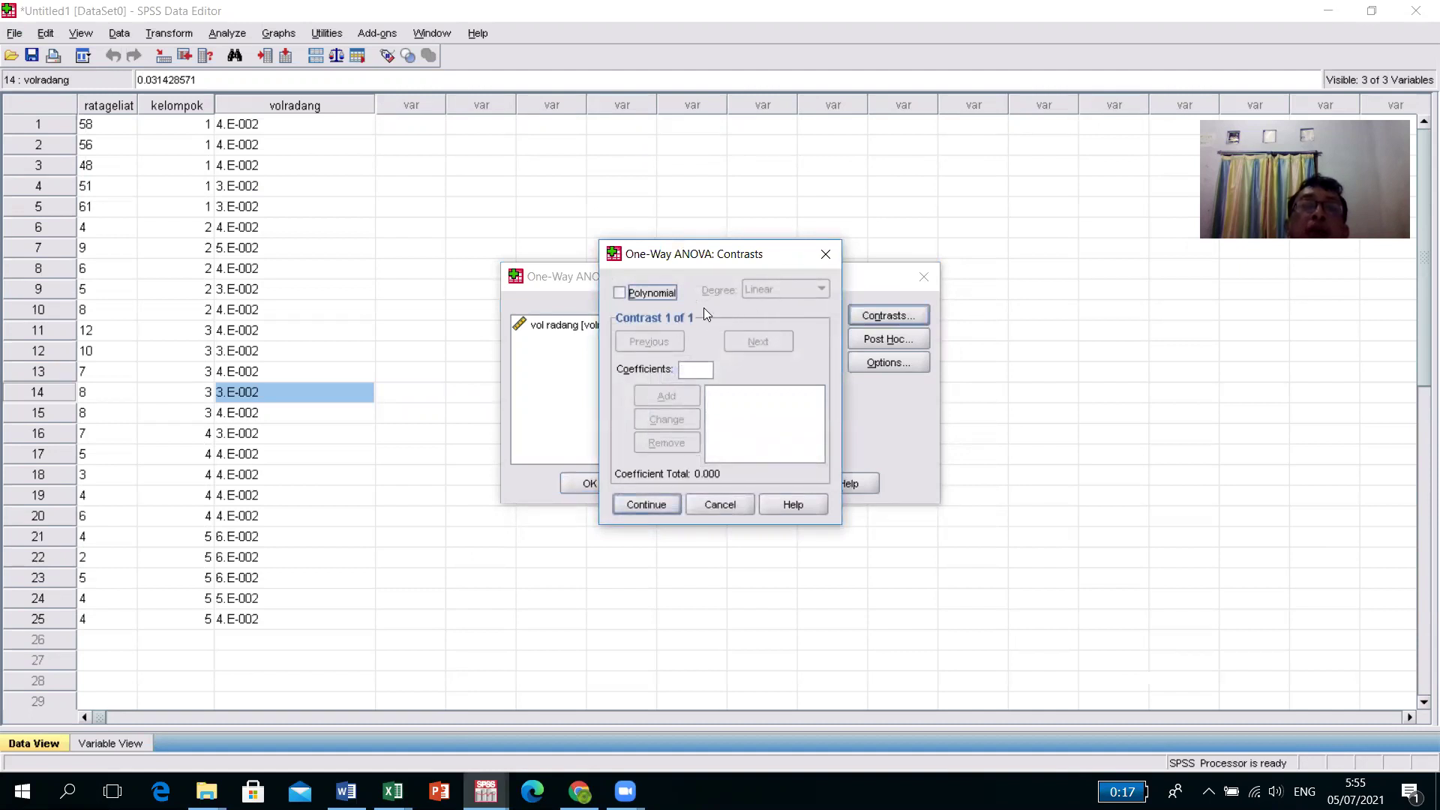
pyautogui.click(633, 498)
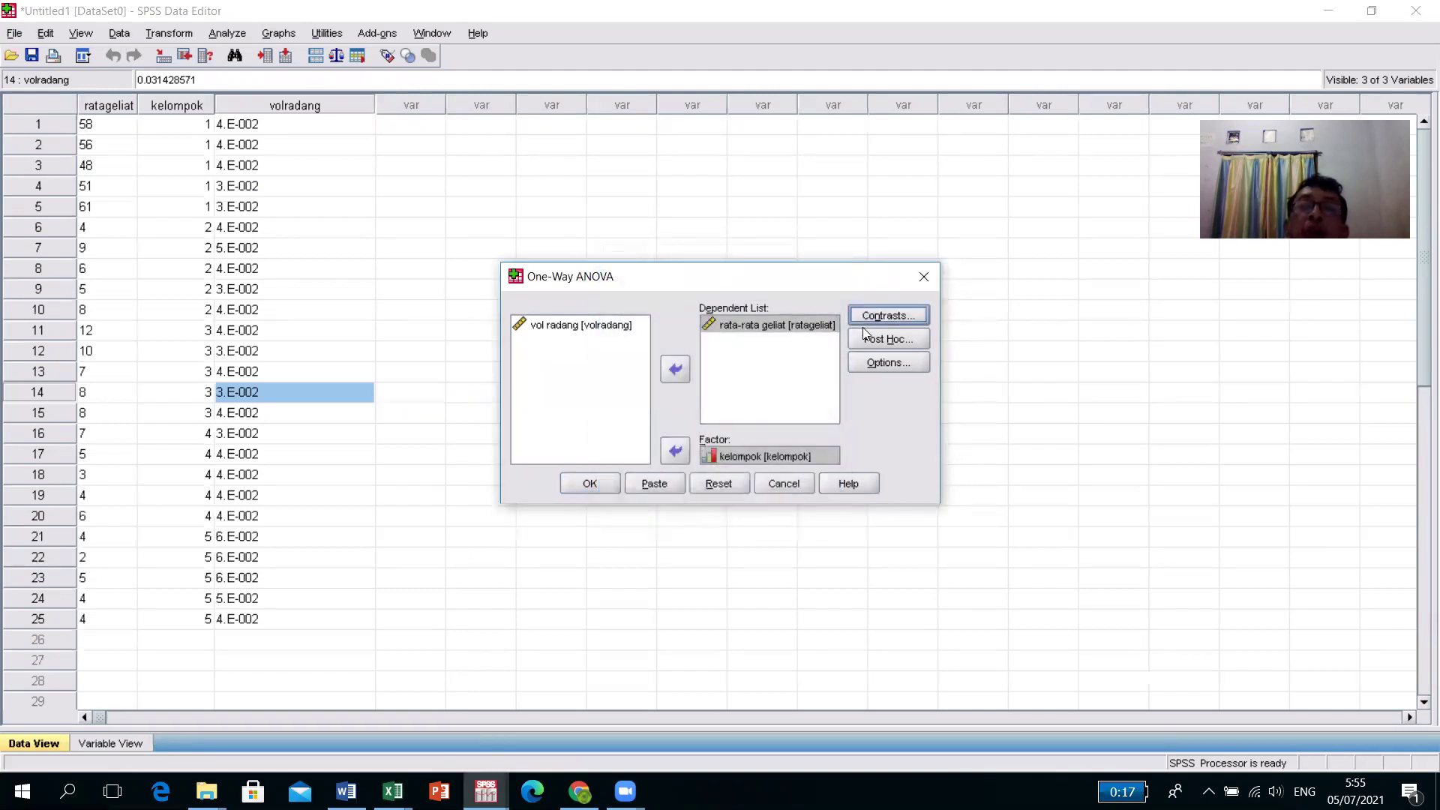
# Select the LSD, Tukey and Games-Howell post hoc comparisons for the One-Way ANOVA
pyautogui.click(883, 337)
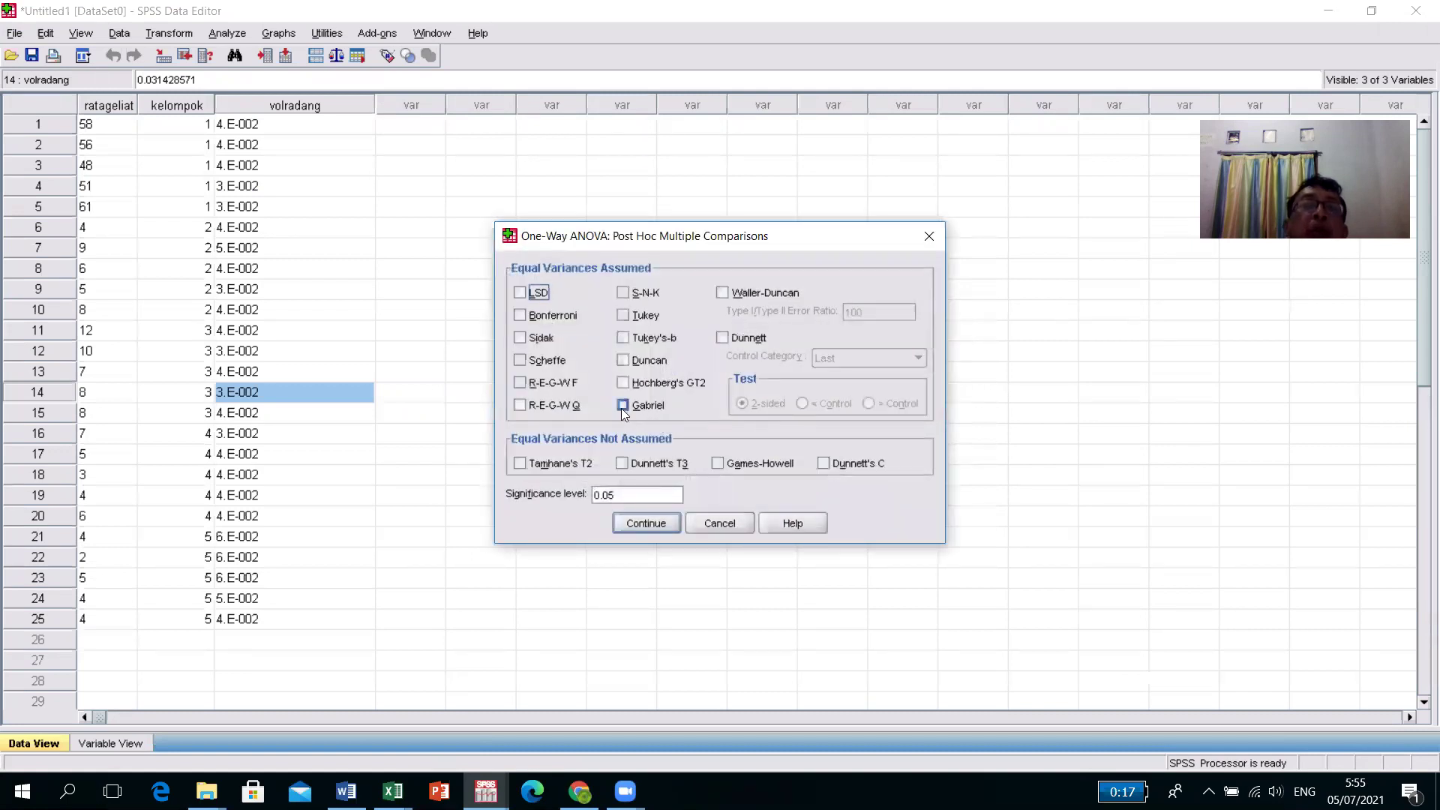
pyautogui.click(539, 292)
pyautogui.click(623, 315)
pyautogui.click(718, 465)
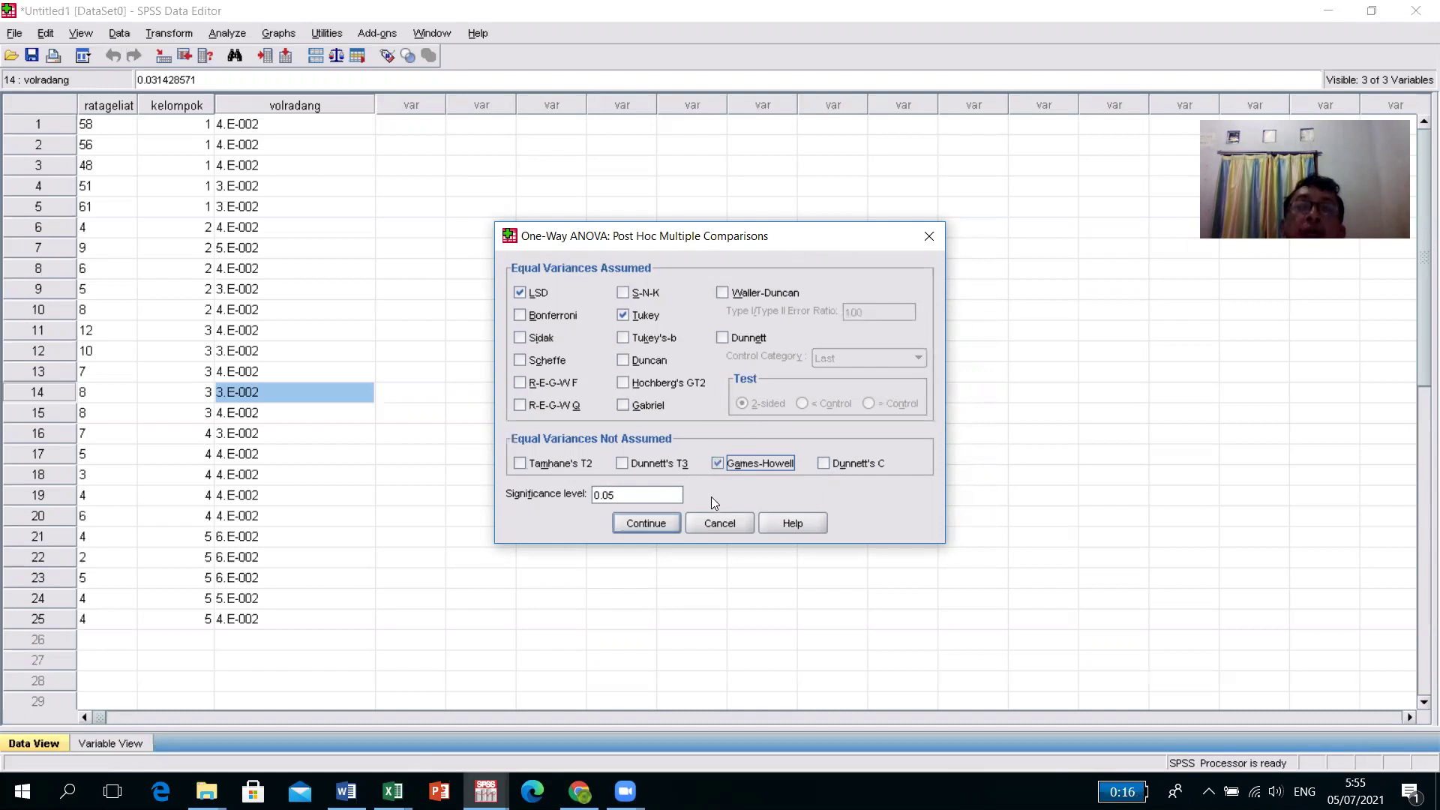
pyautogui.click(663, 524)
# Include Descriptive statistics in the One-Way ANOVA options
pyautogui.click(878, 365)
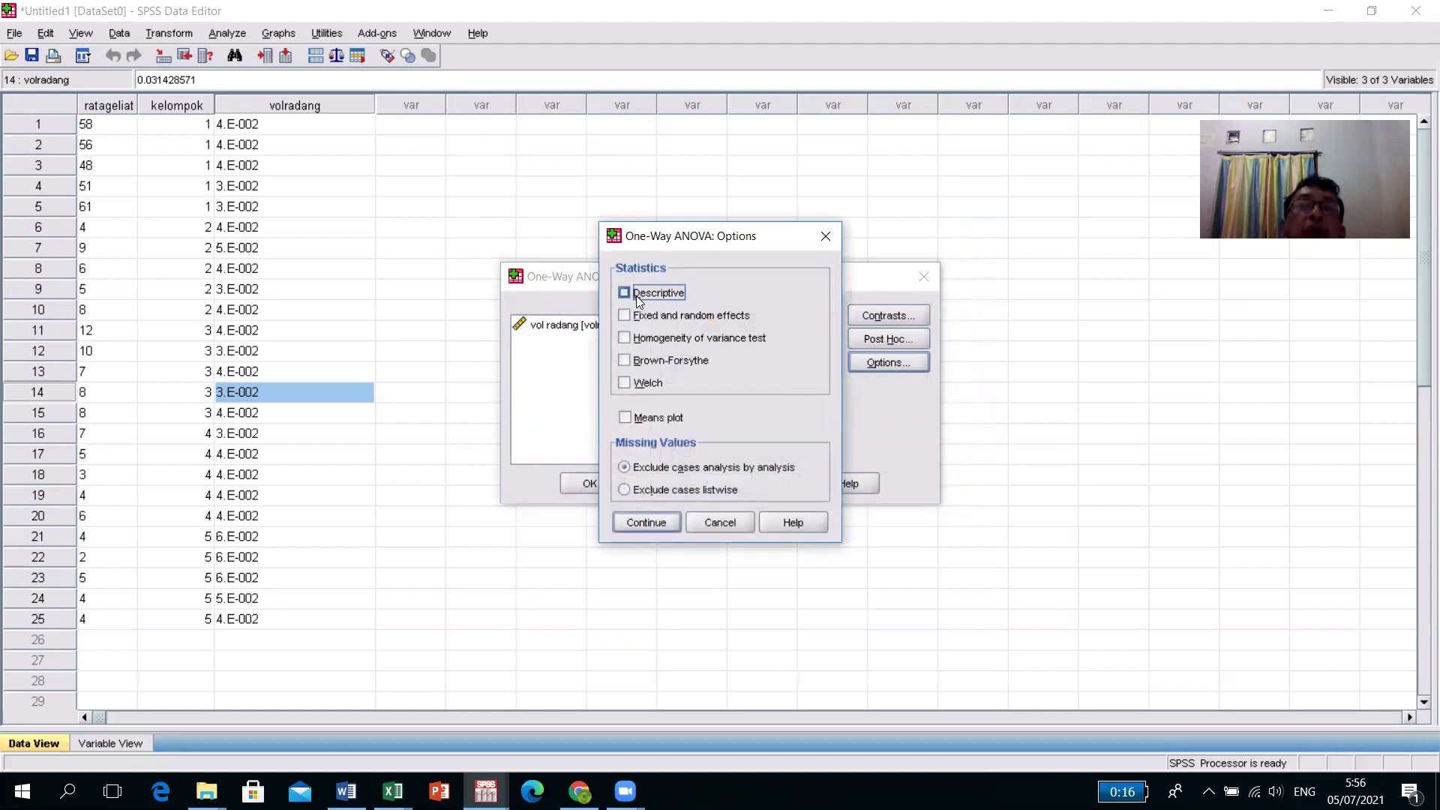
pyautogui.click(653, 521)
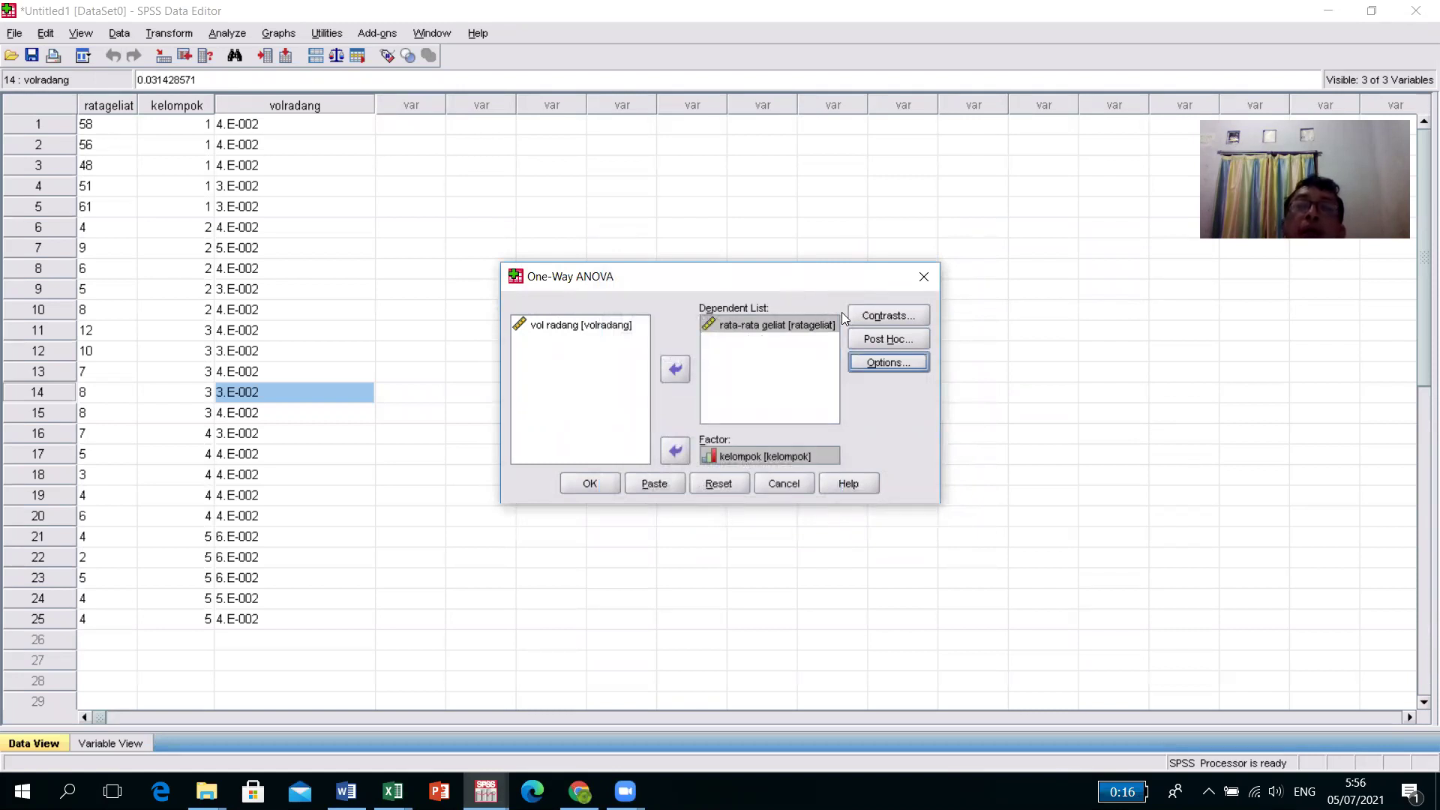
# Review the contrast settings and the selected post hoc comparisons of the One-Way ANOVA
pyautogui.click(873, 319)
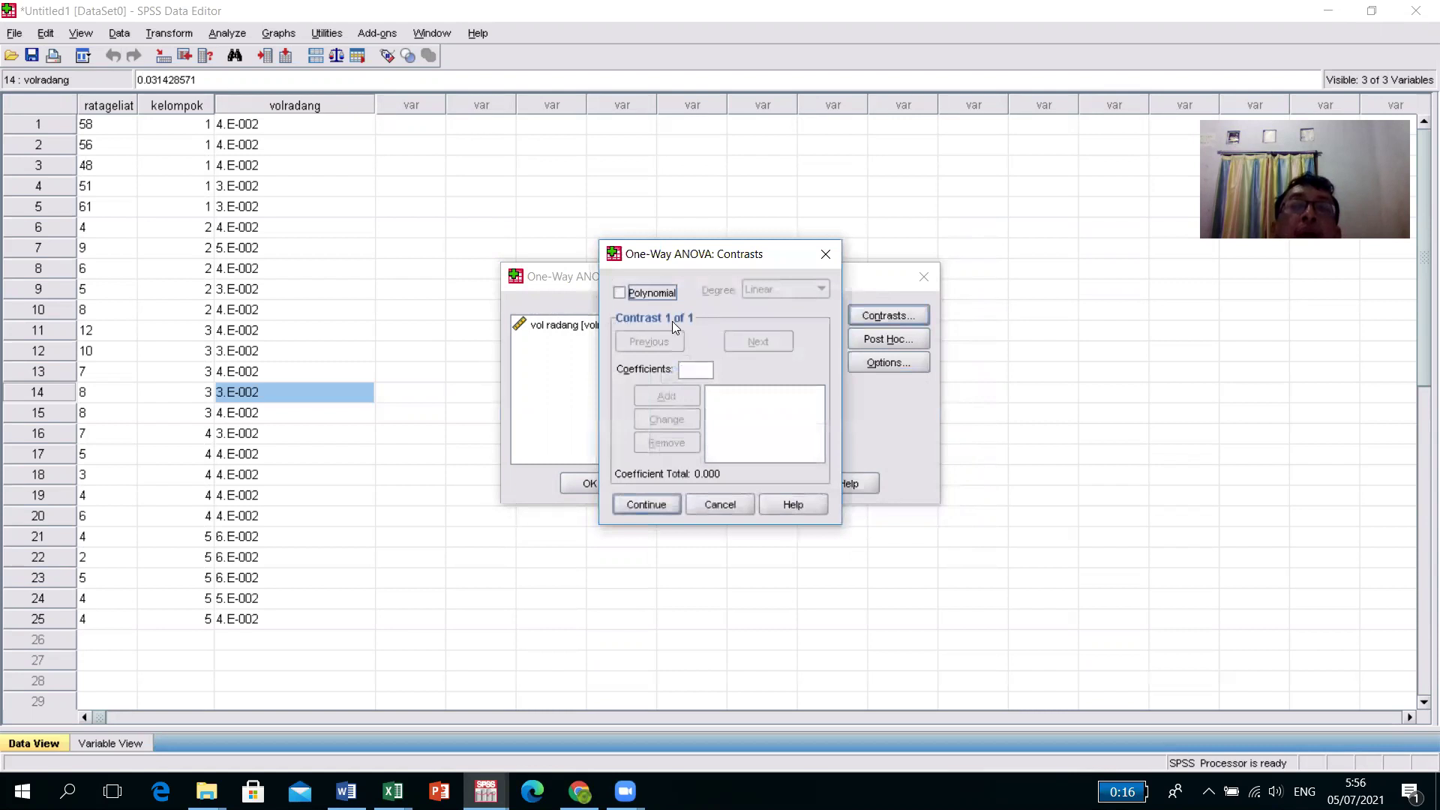
pyautogui.click(643, 504)
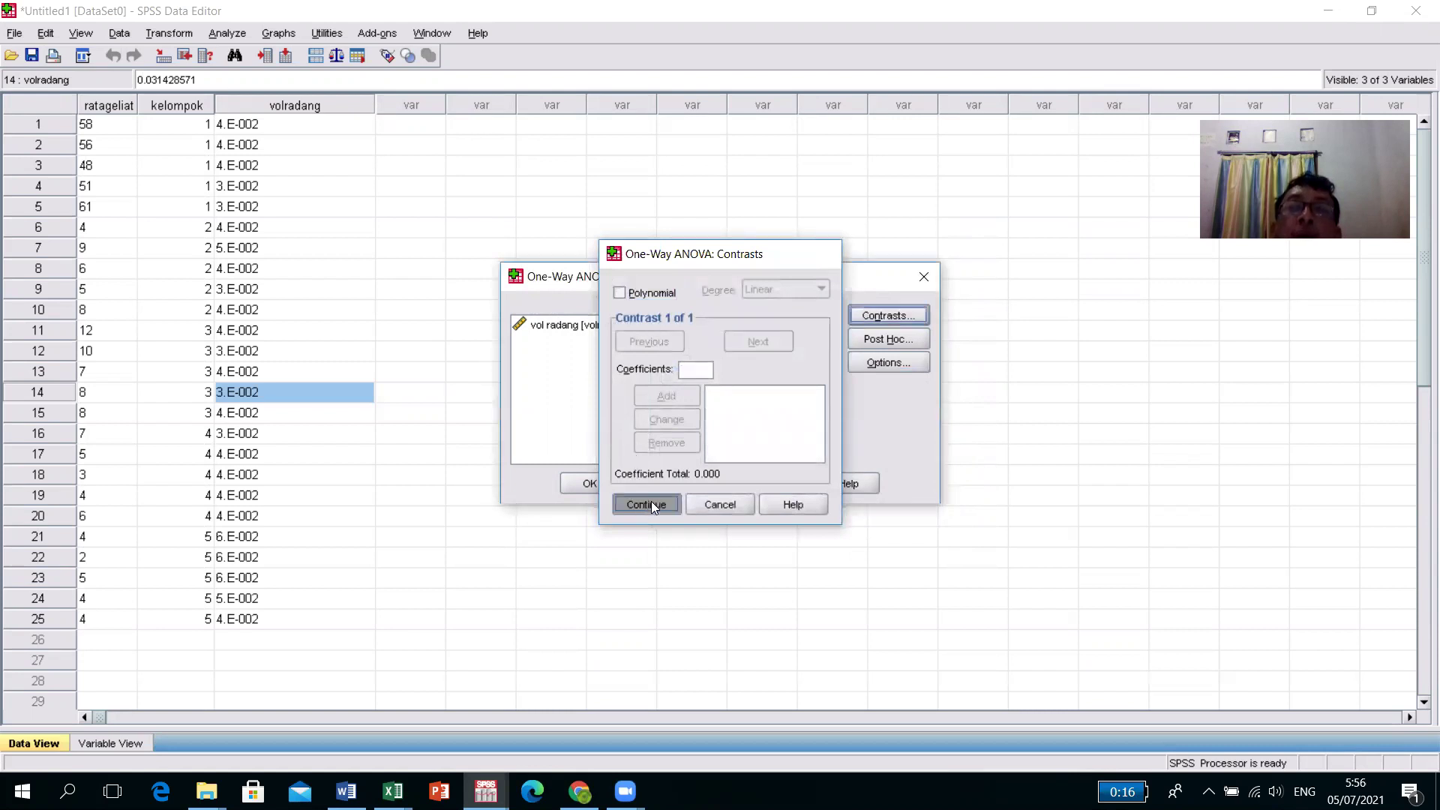
pyautogui.click(879, 338)
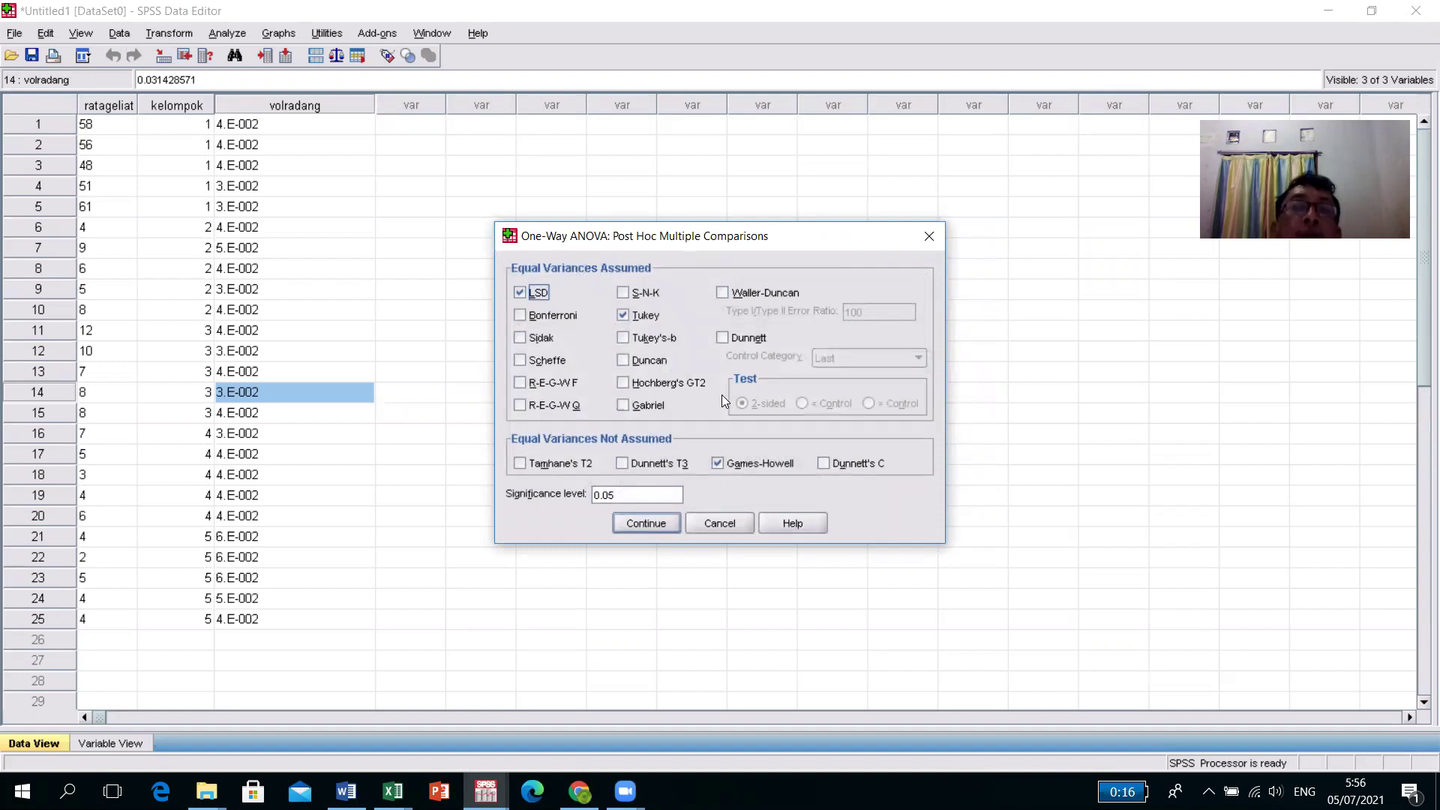
pyautogui.click(647, 523)
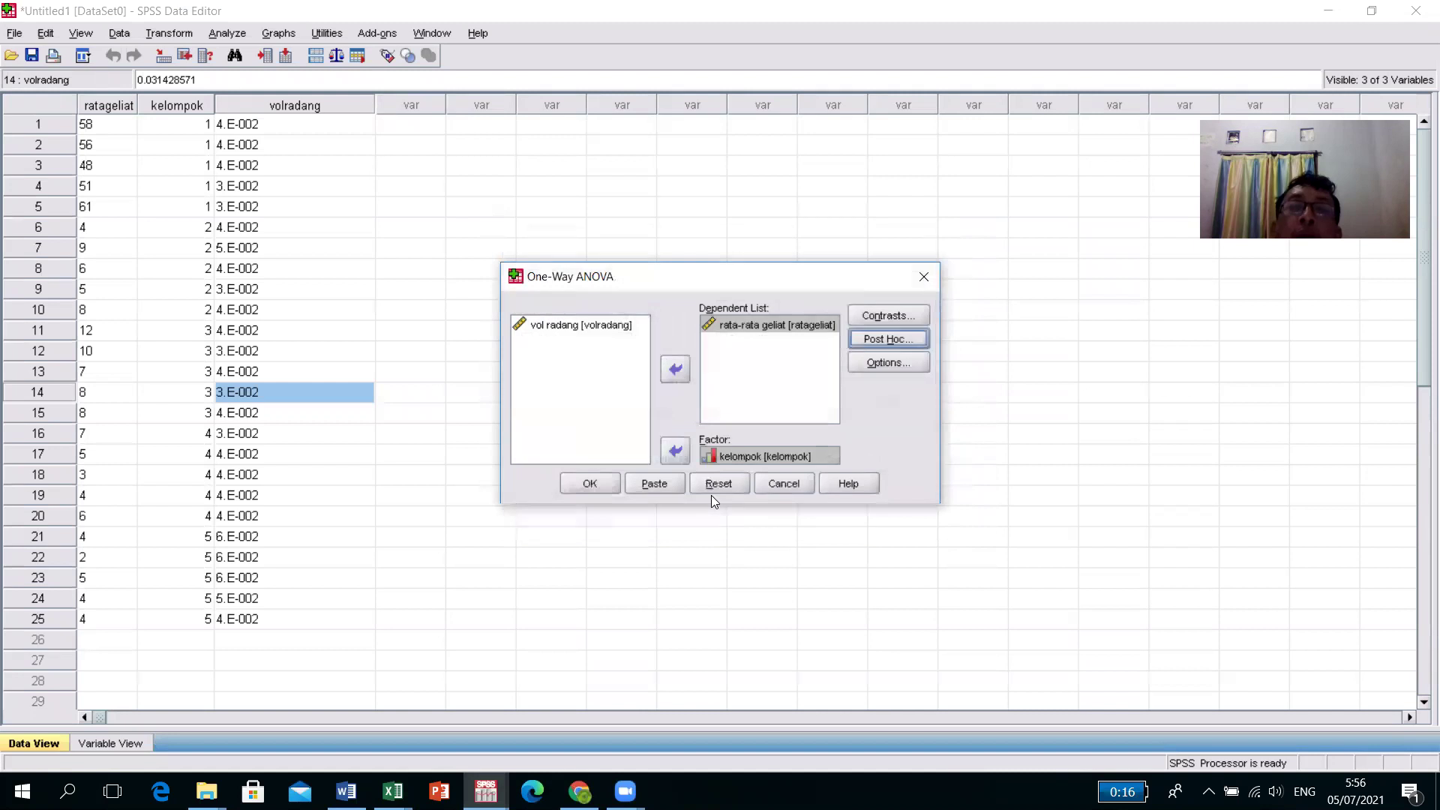
# Add the Homogeneity of variance test to the One-Way ANOVA options and run the analysis
pyautogui.click(887, 368)
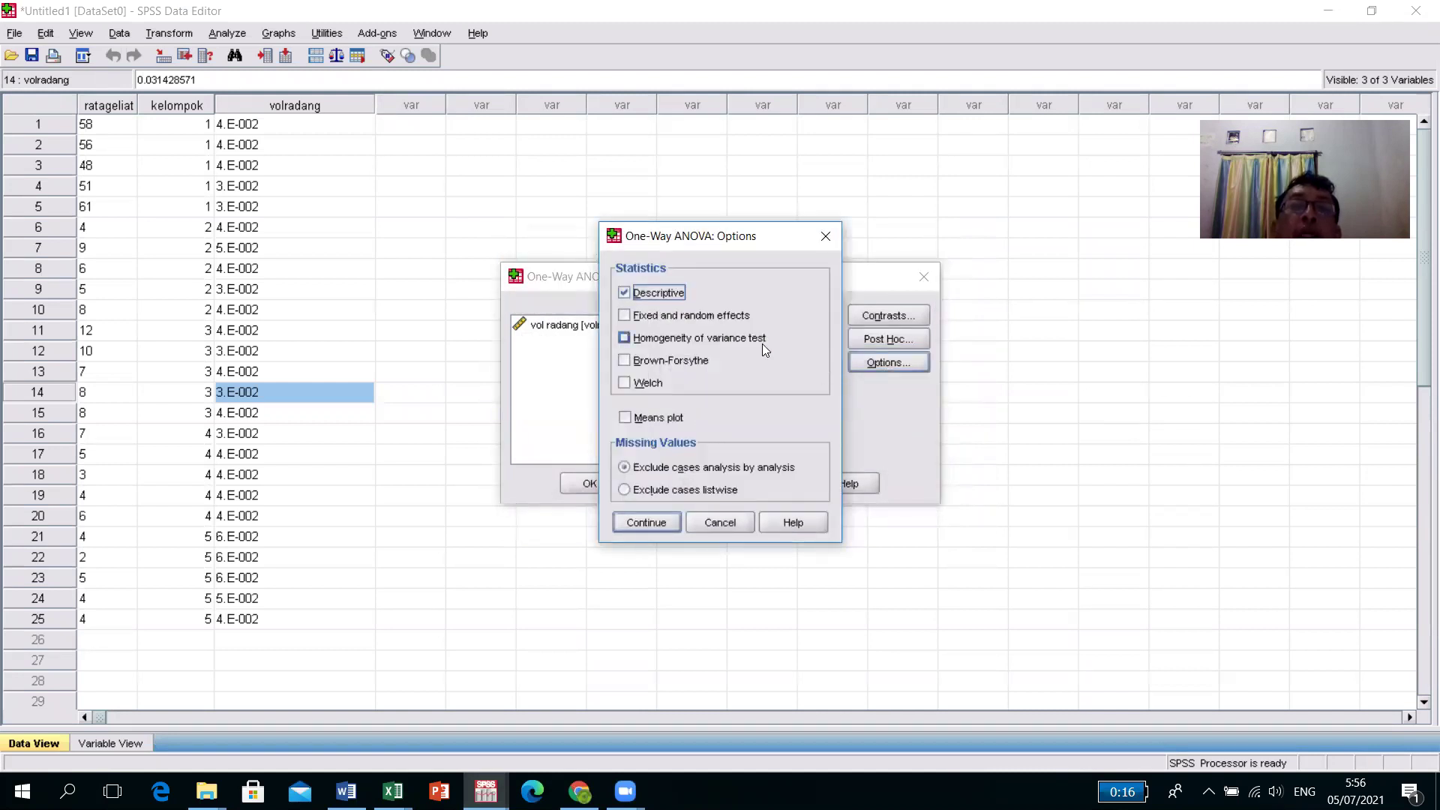
pyautogui.click(623, 339)
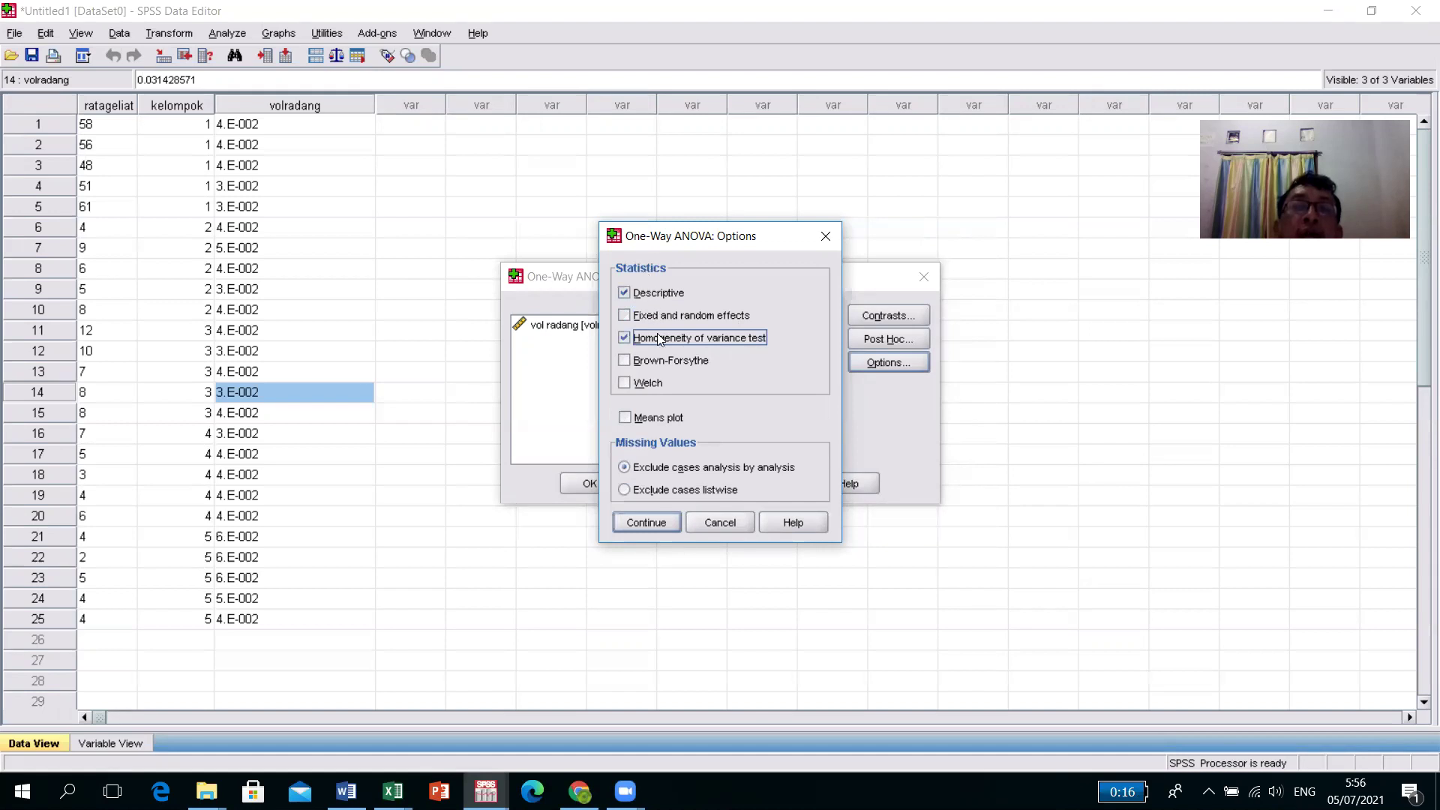
pyautogui.click(636, 522)
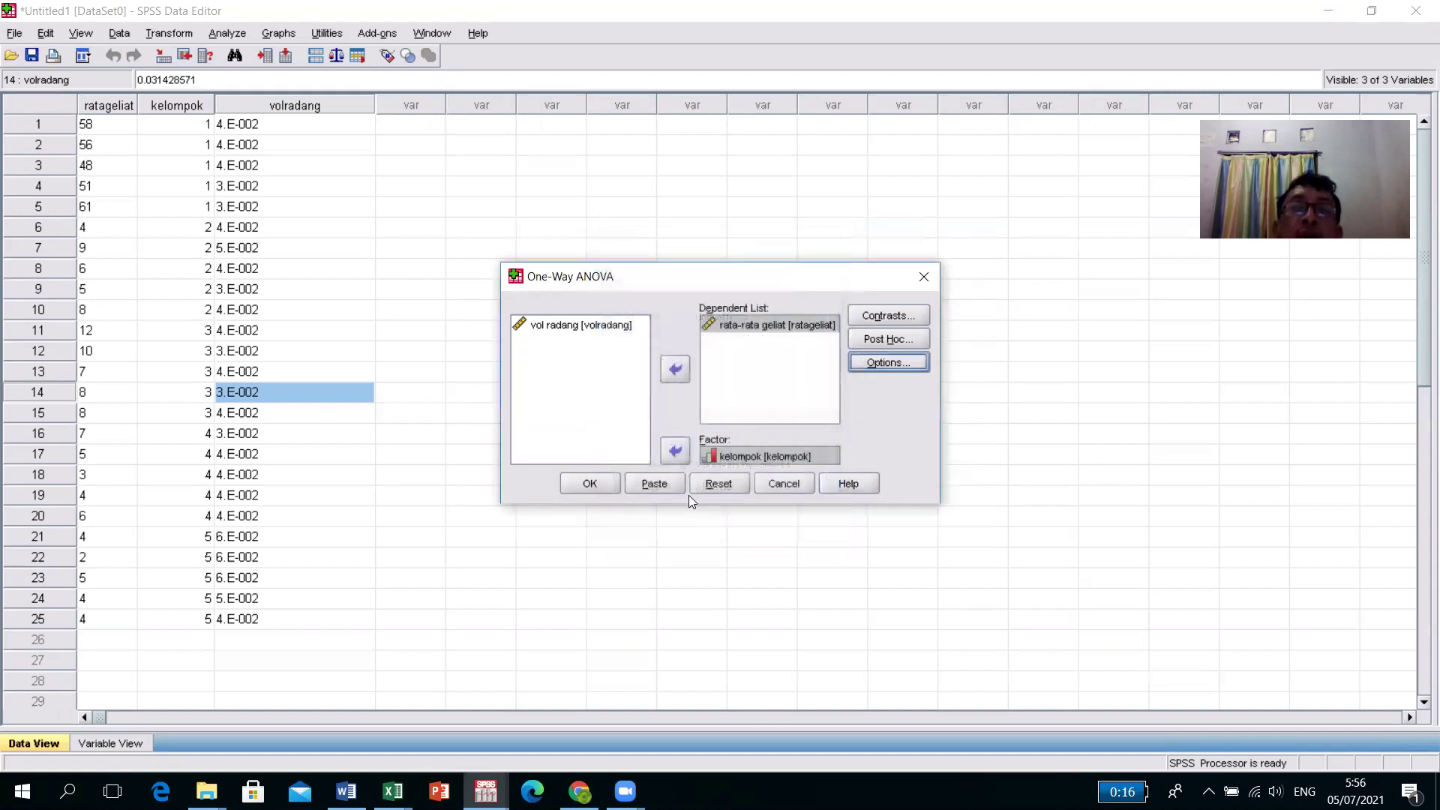
pyautogui.click(599, 486)
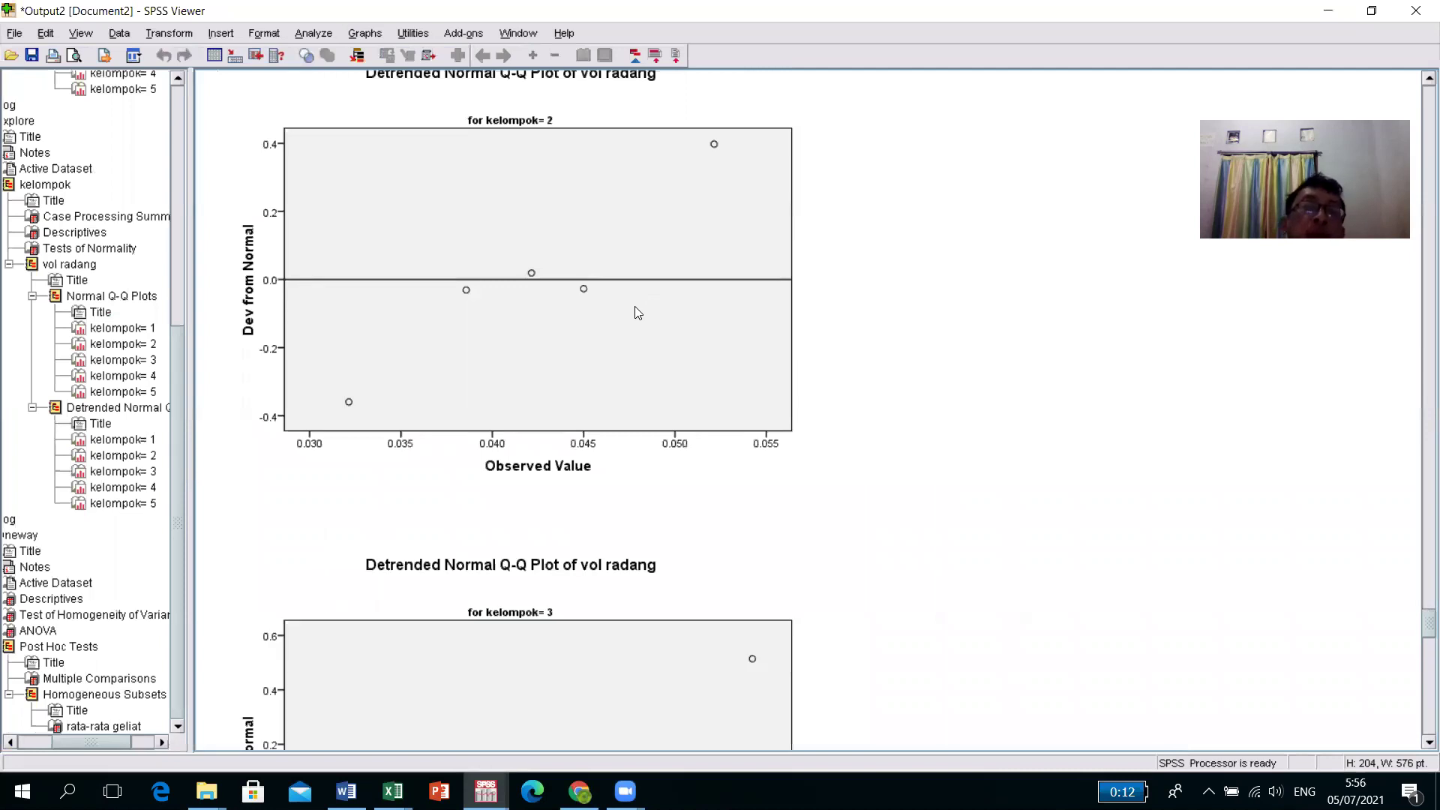
# Examine the Descriptives, Test of Homogeneity of Variances and ANOVA tables in the Oneway output for rata-rata geliat
pyautogui.scroll(-1, 630, 323)
pyautogui.scroll(-9, 630, 323)
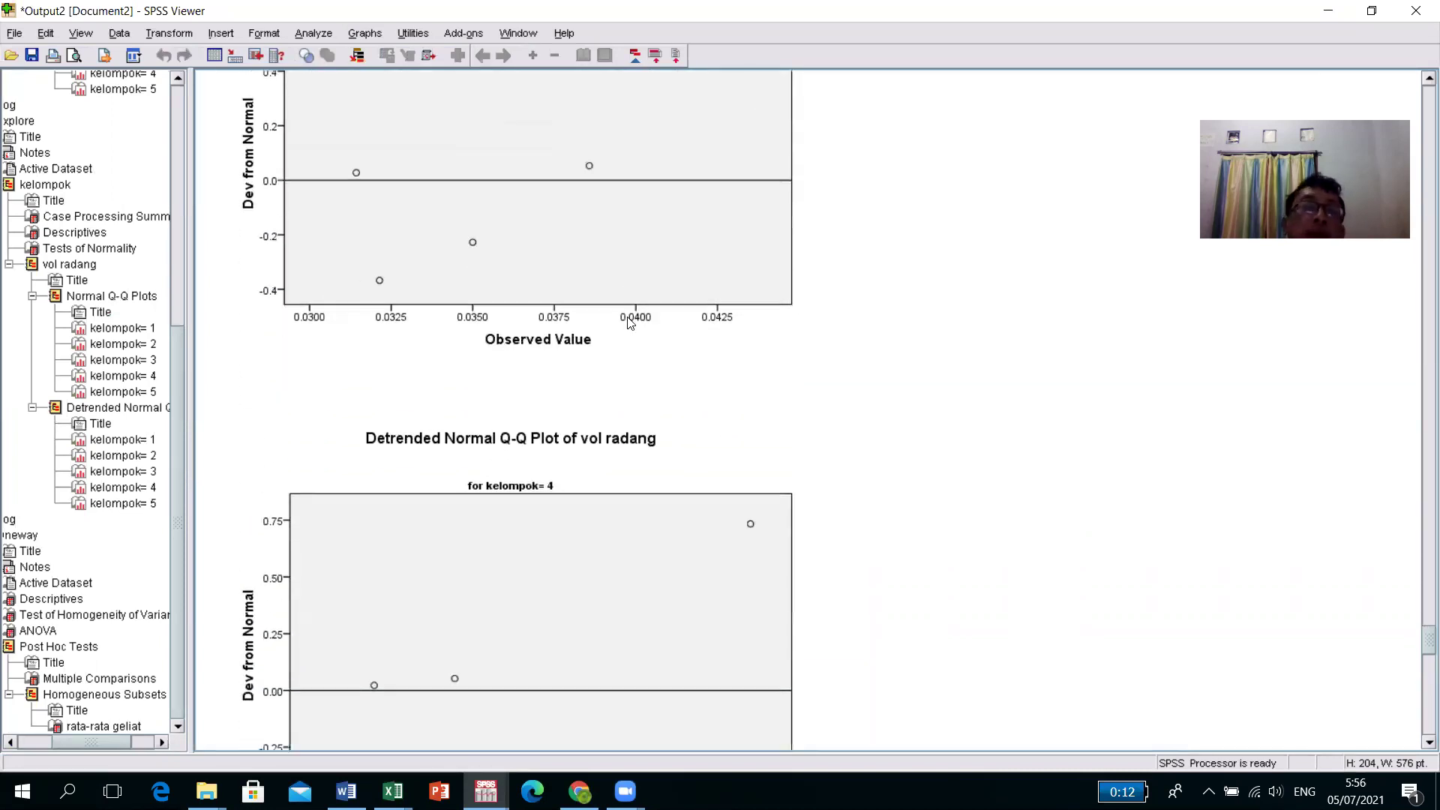
pyautogui.scroll(-2, 630, 324)
pyautogui.scroll(-8, 630, 323)
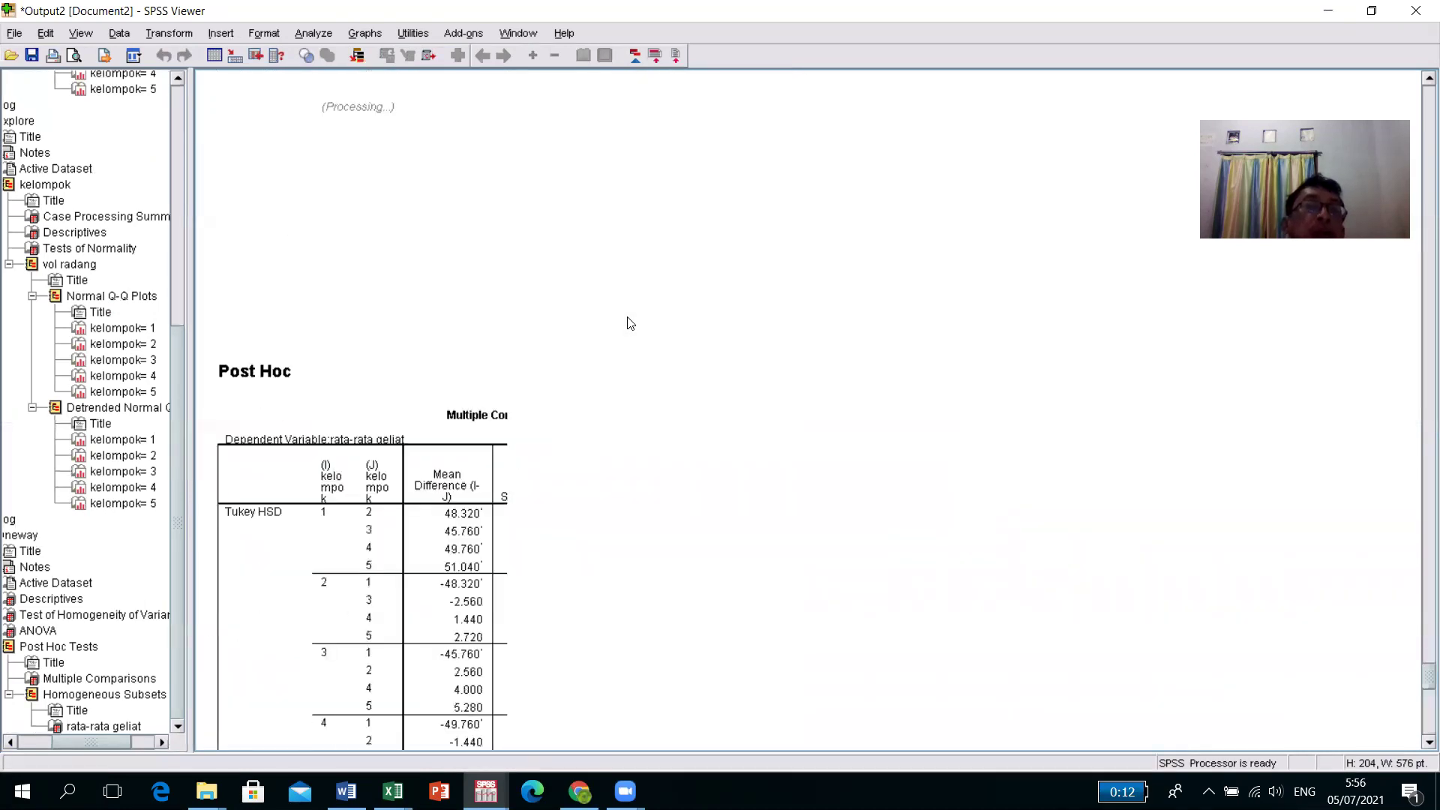
pyautogui.scroll(3, 630, 324)
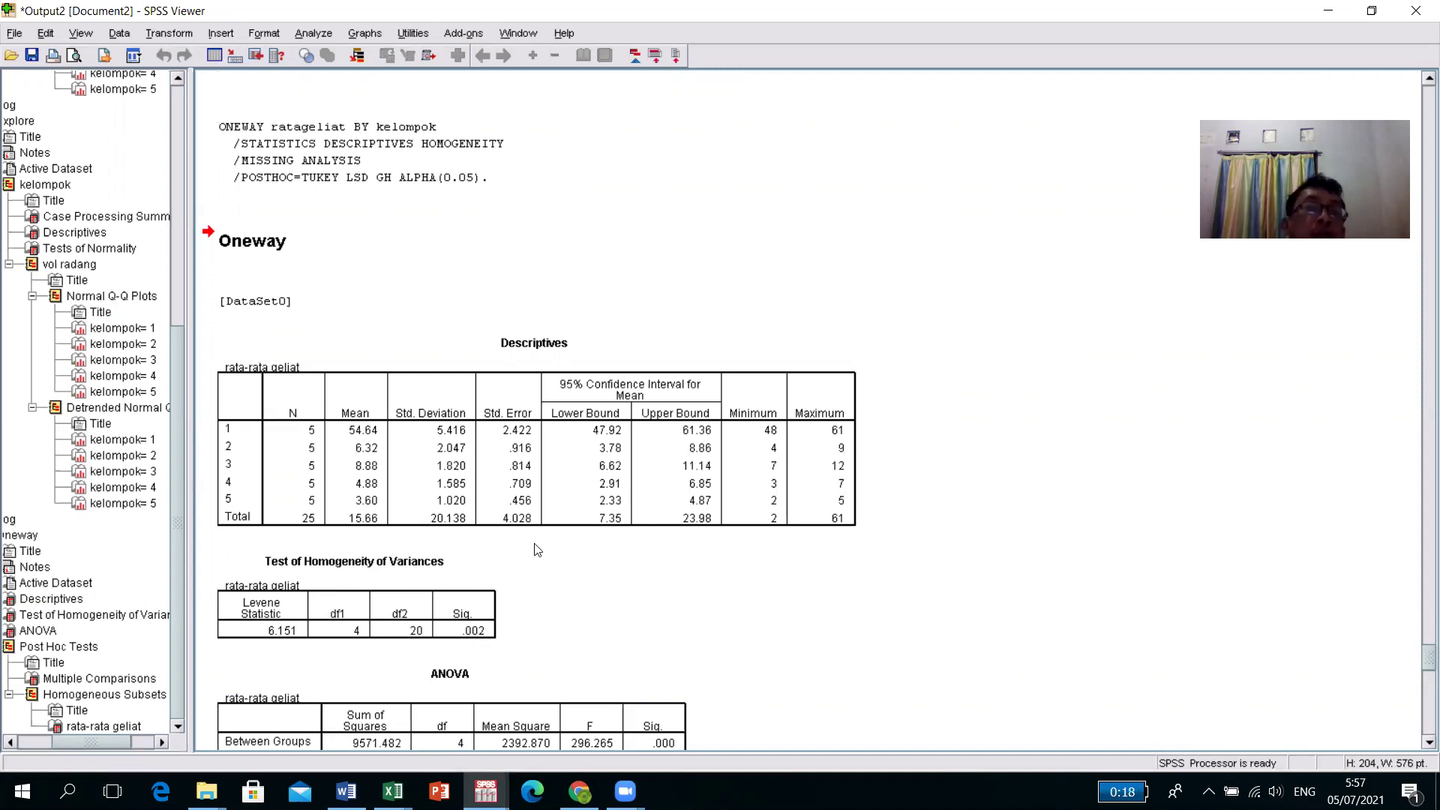
pyautogui.scroll(-3, 538, 550)
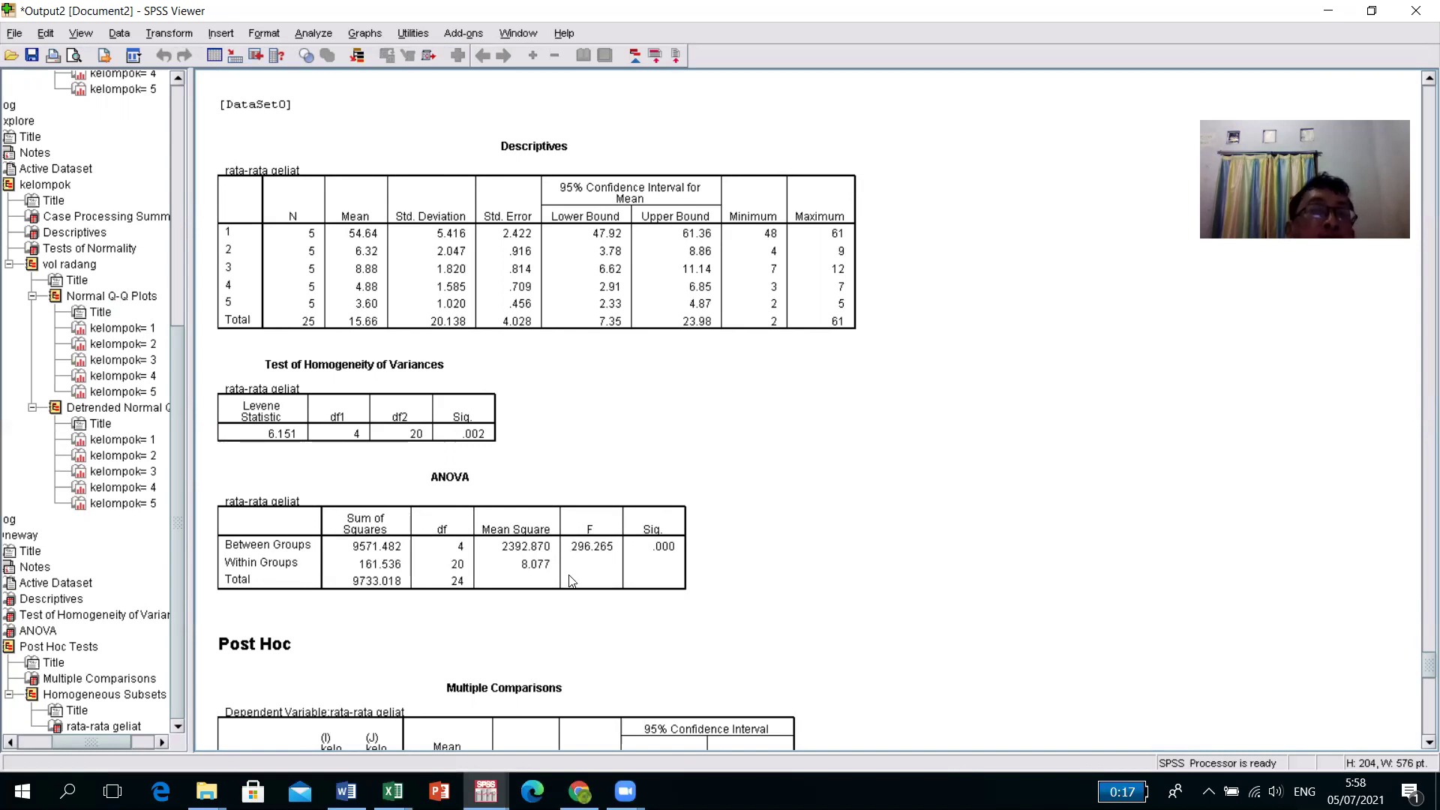
# Examine the post hoc Multiple Comparisons table, reading the significance values in the Tukey HSD, LSD and Games-Howell sections
pyautogui.scroll(-5, 570, 589)
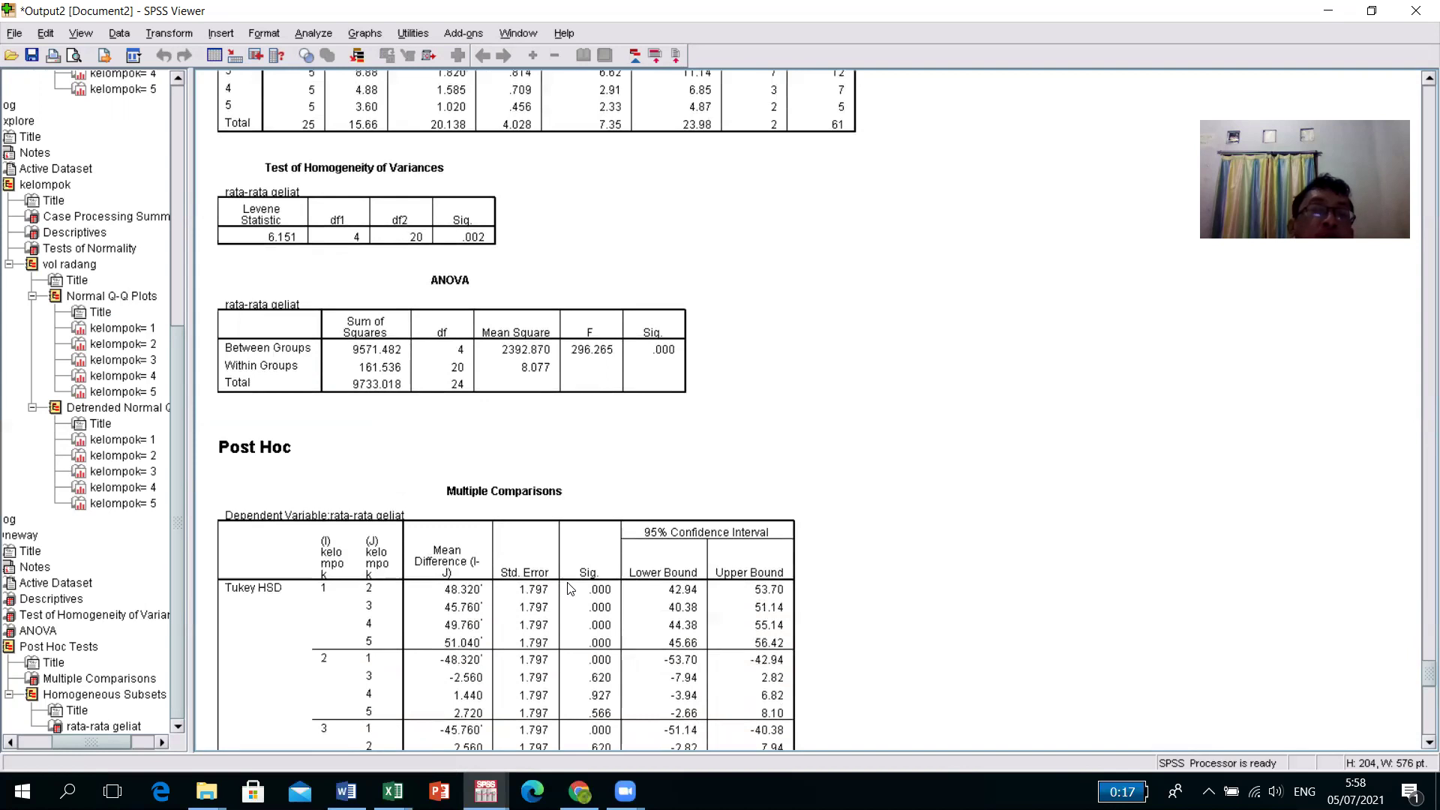
pyautogui.scroll(-5, 570, 588)
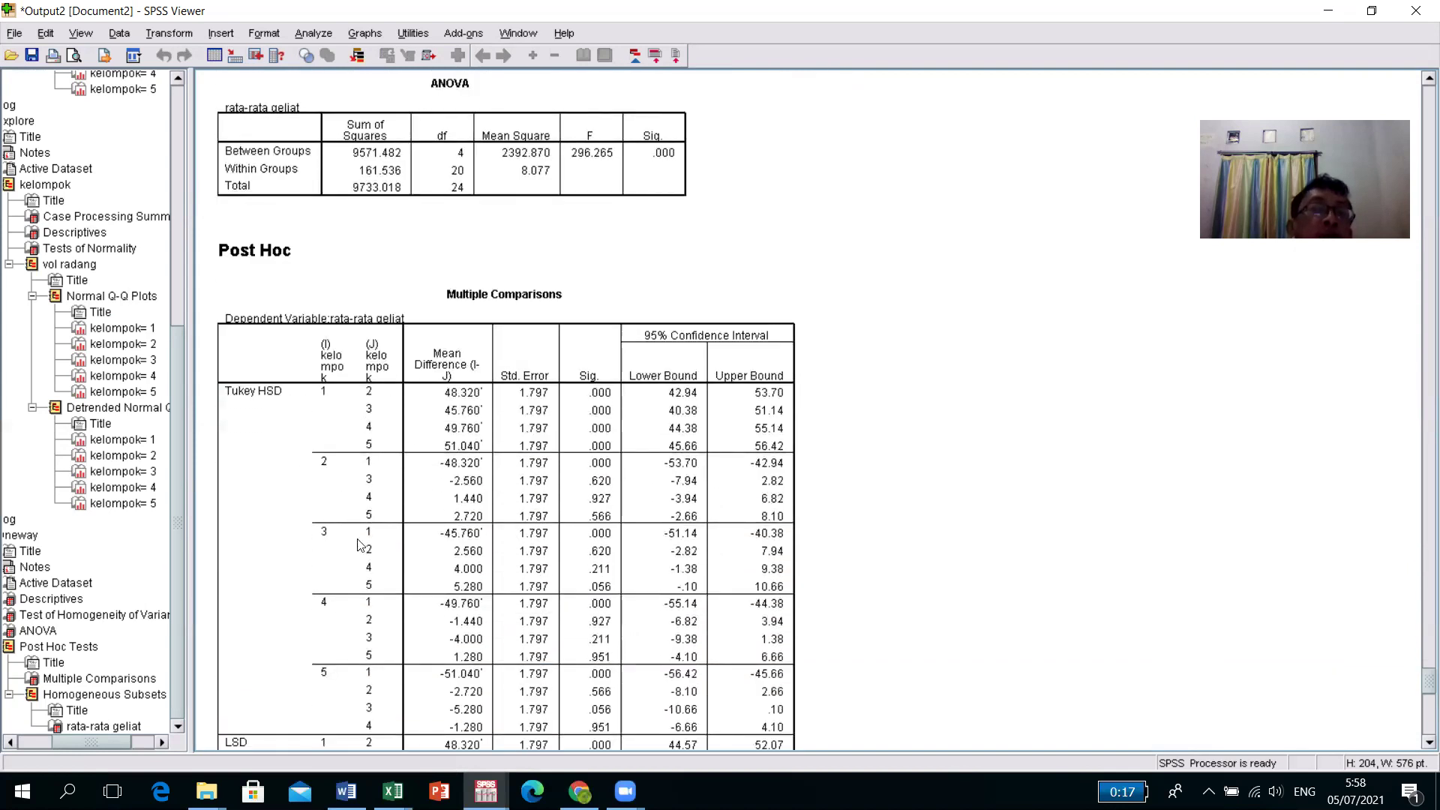
pyautogui.scroll(-10, 359, 546)
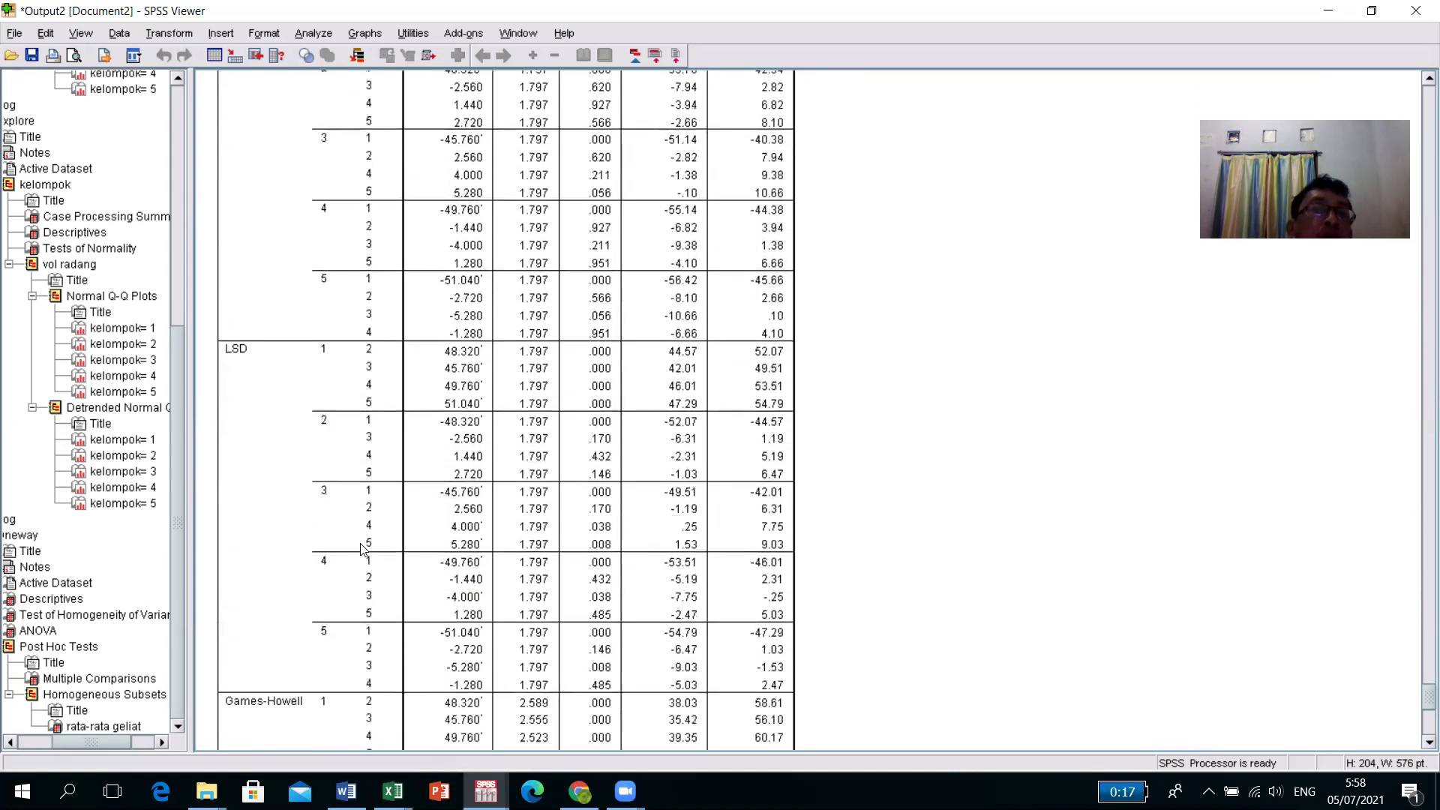
pyautogui.scroll(-5, 360, 548)
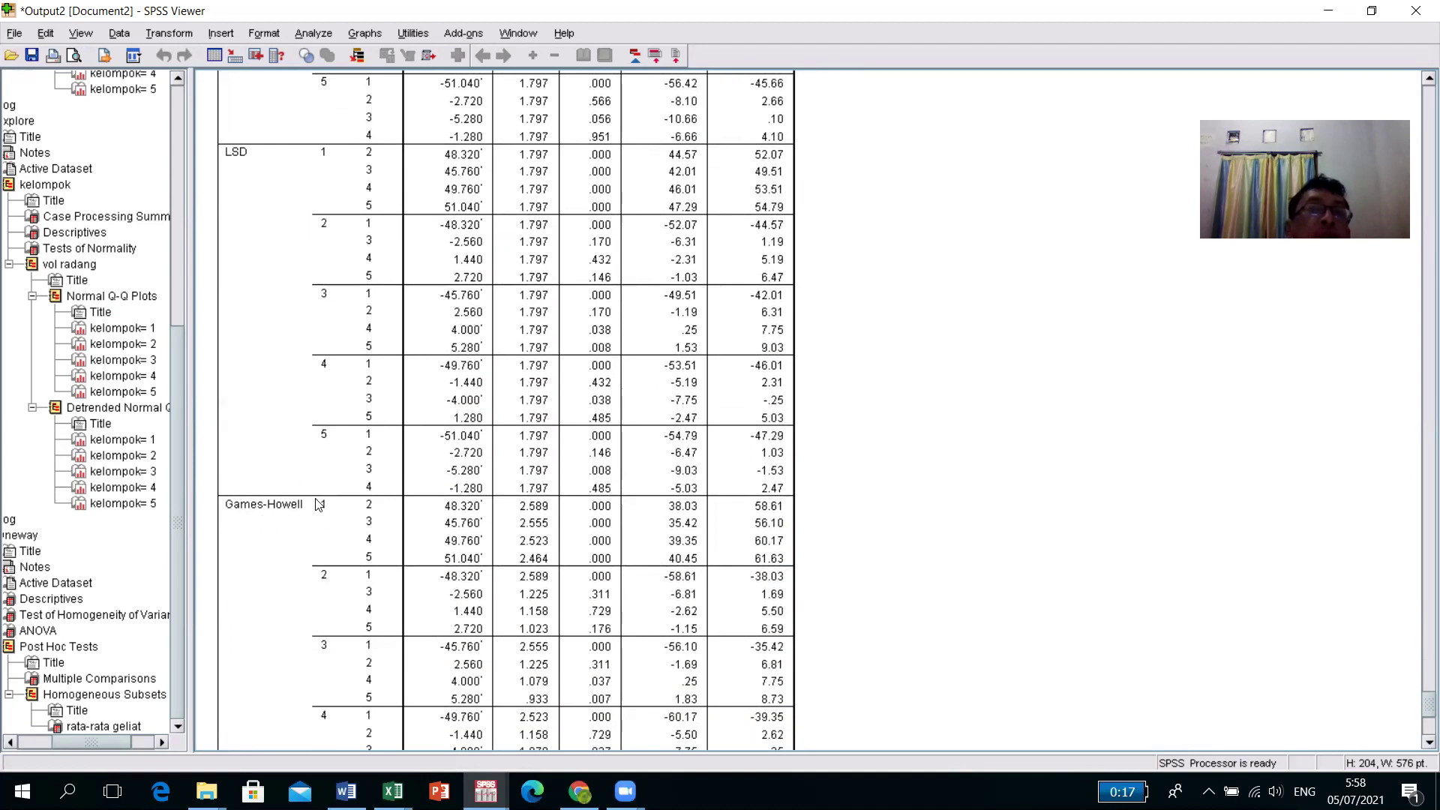
pyautogui.scroll(1, 318, 504)
pyautogui.scroll(9, 318, 504)
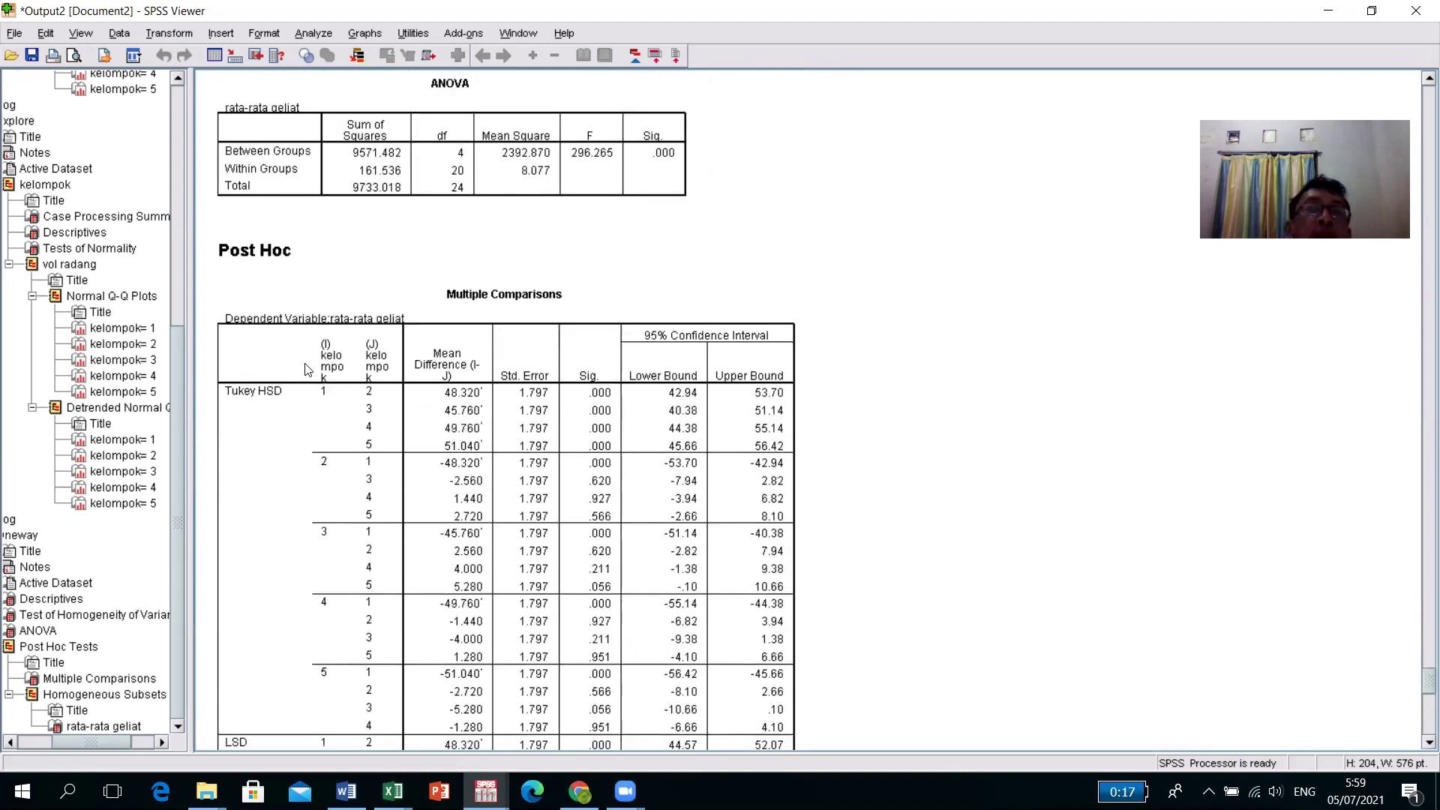
pyautogui.scroll(-3, 395, 570)
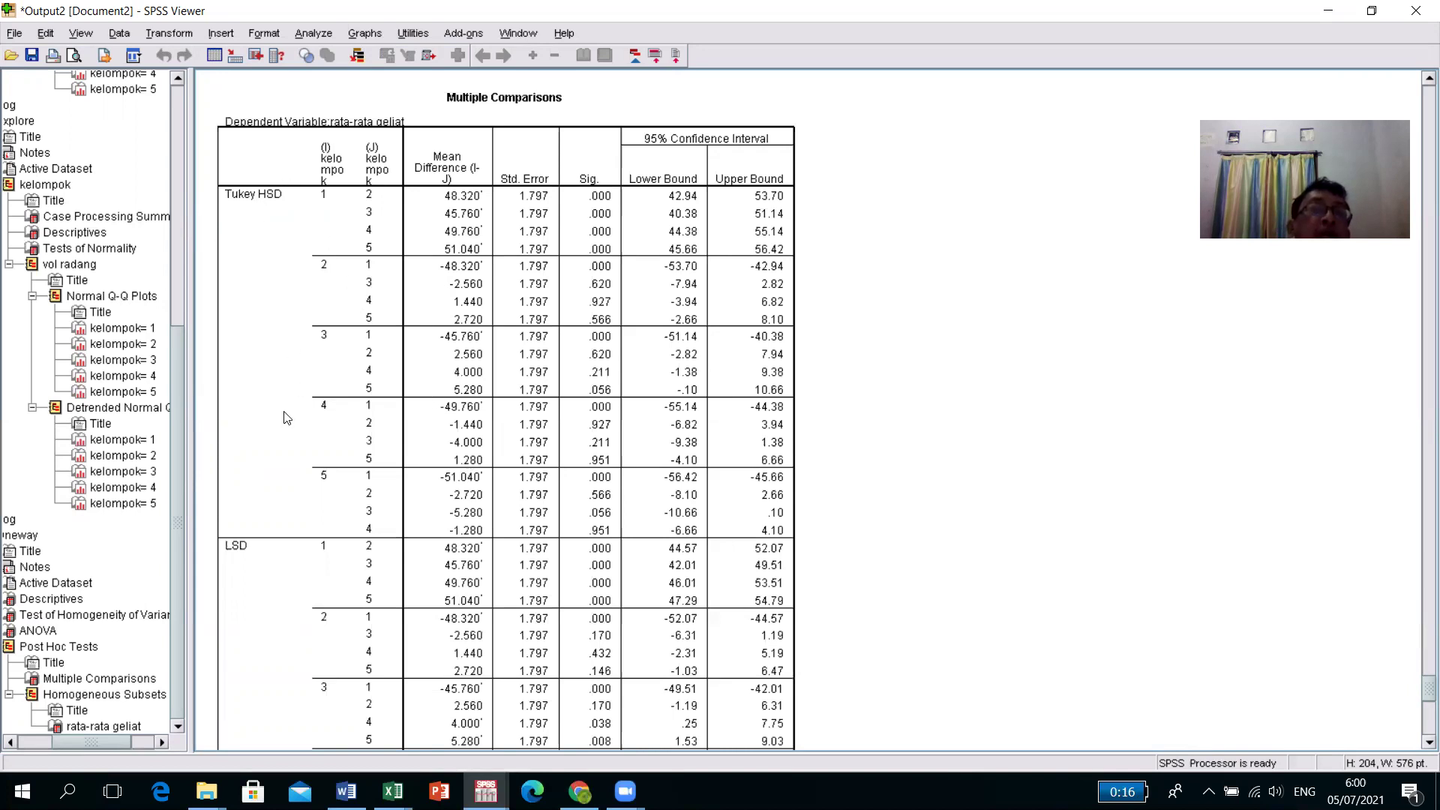
pyautogui.scroll(-10, 259, 510)
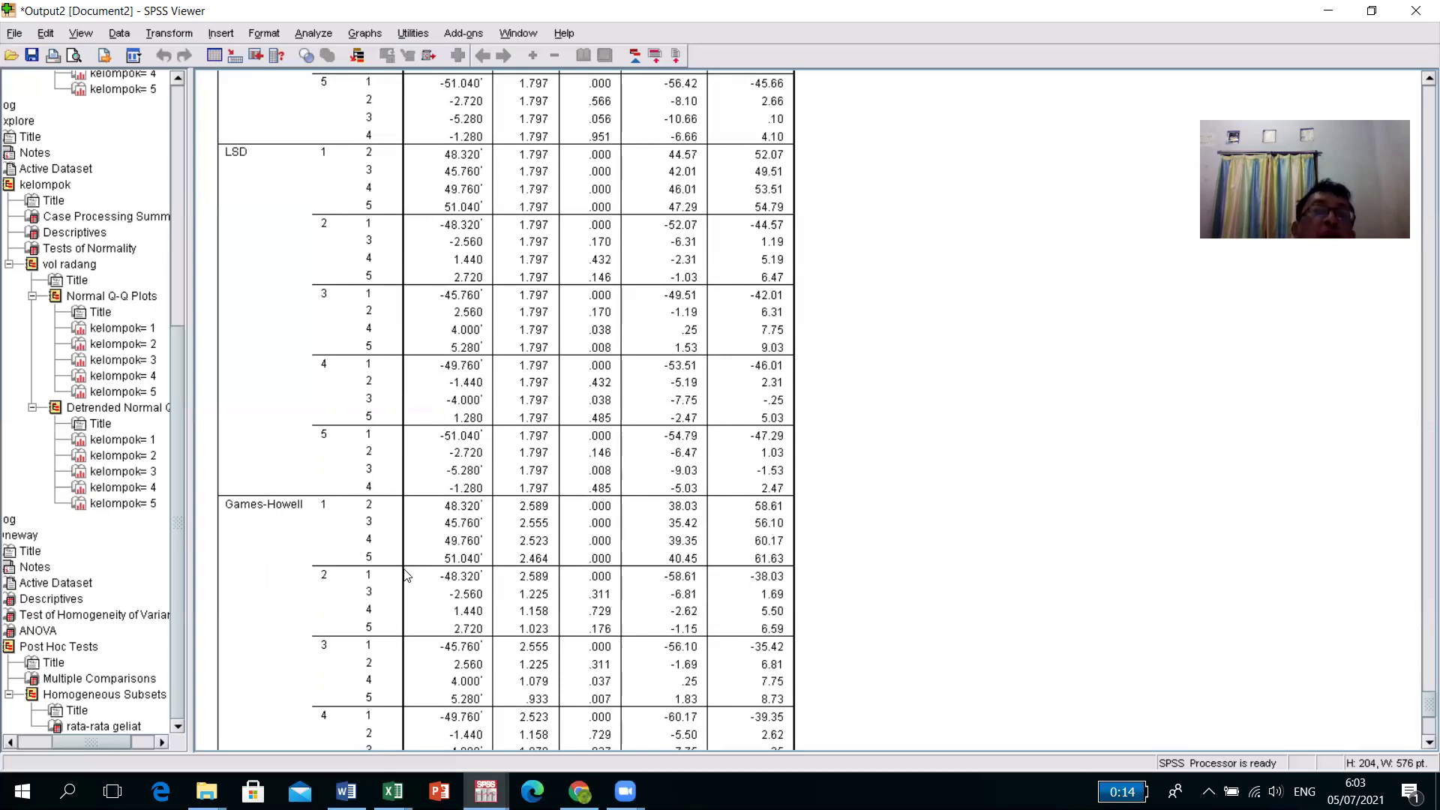
# Recheck the homogeneity and ANOVA results, then read through the Games-Howell comparisons to the Homogeneous Subsets table
pyautogui.scroll(10, 405, 574)
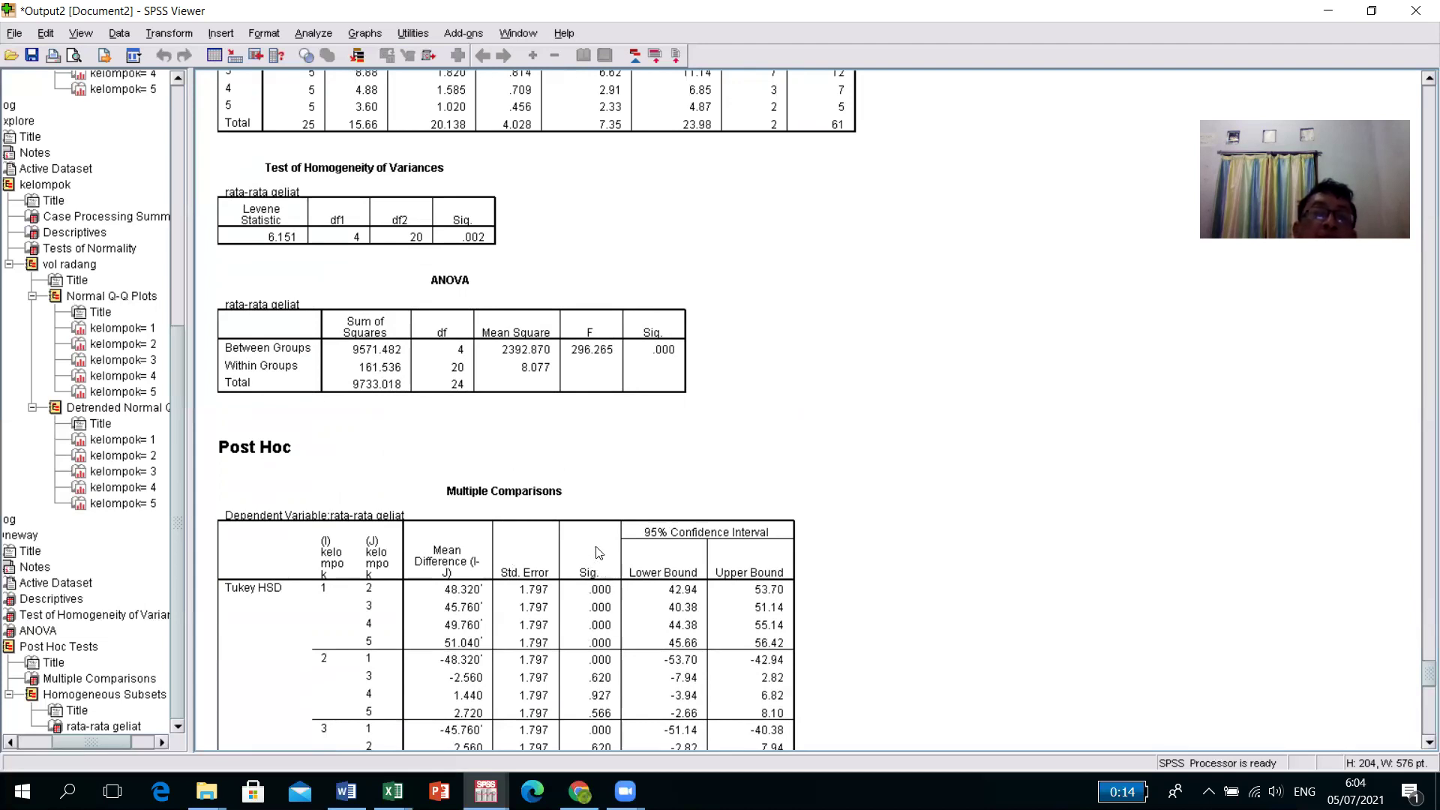
pyautogui.scroll(-15, 595, 555)
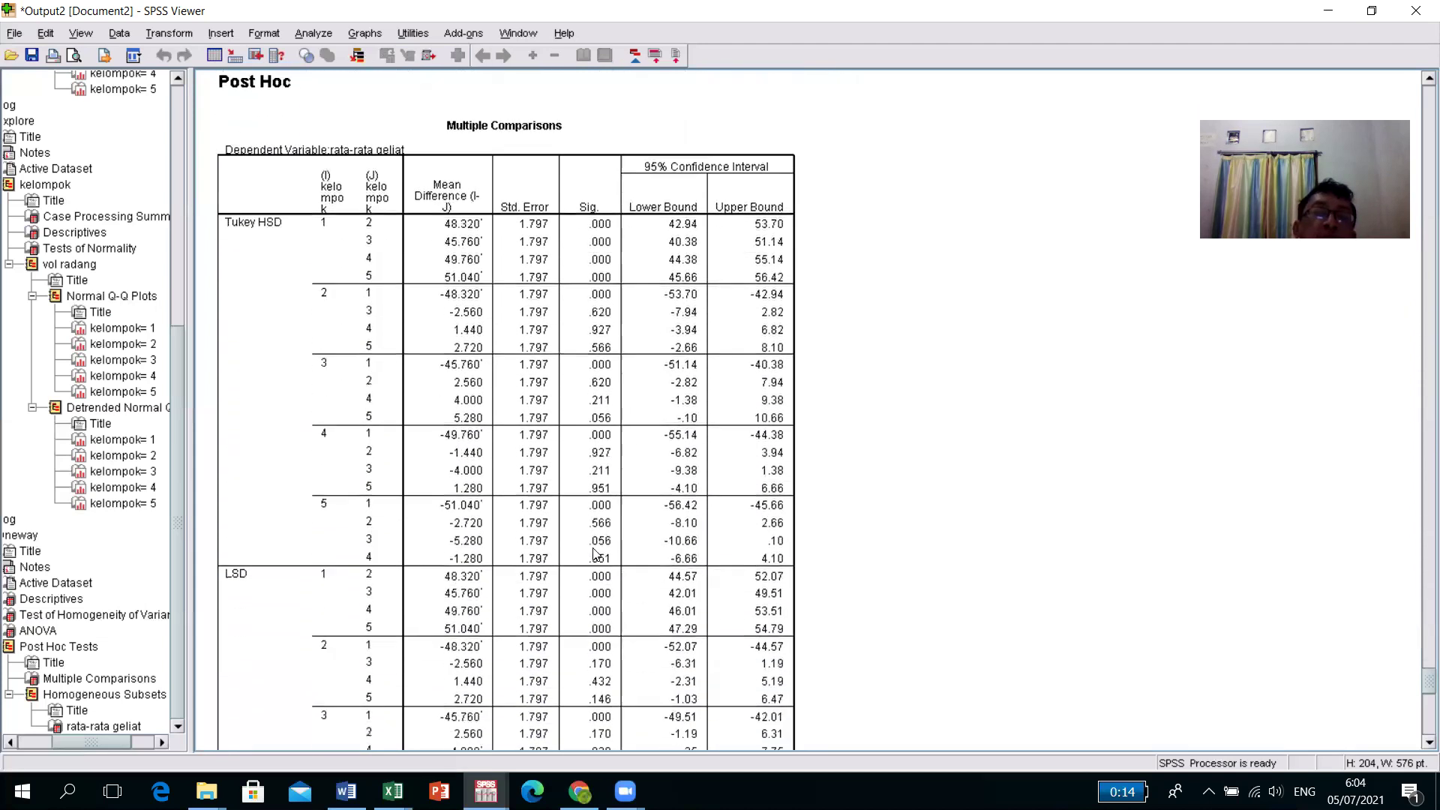
pyautogui.scroll(-5, 595, 555)
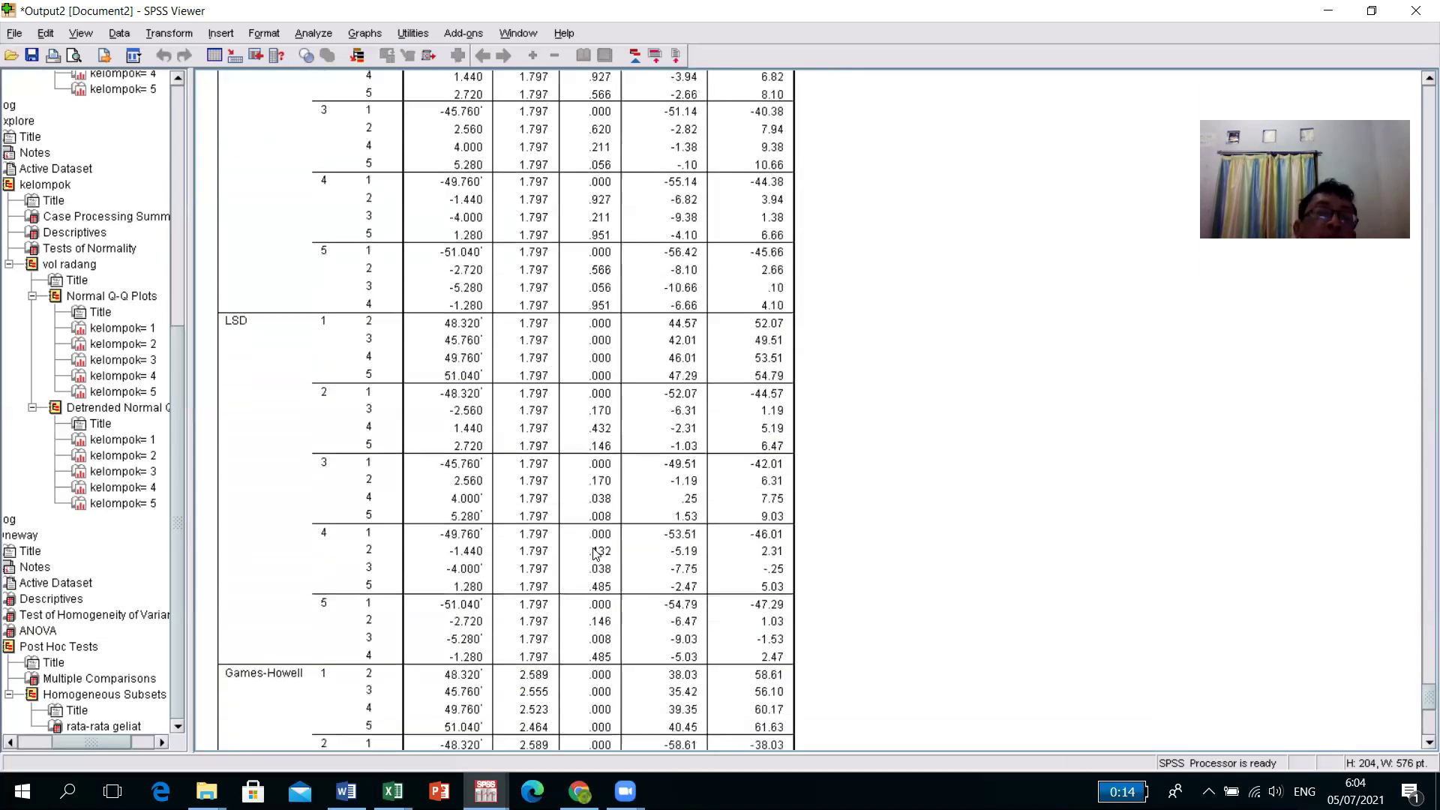
pyautogui.scroll(-5, 595, 555)
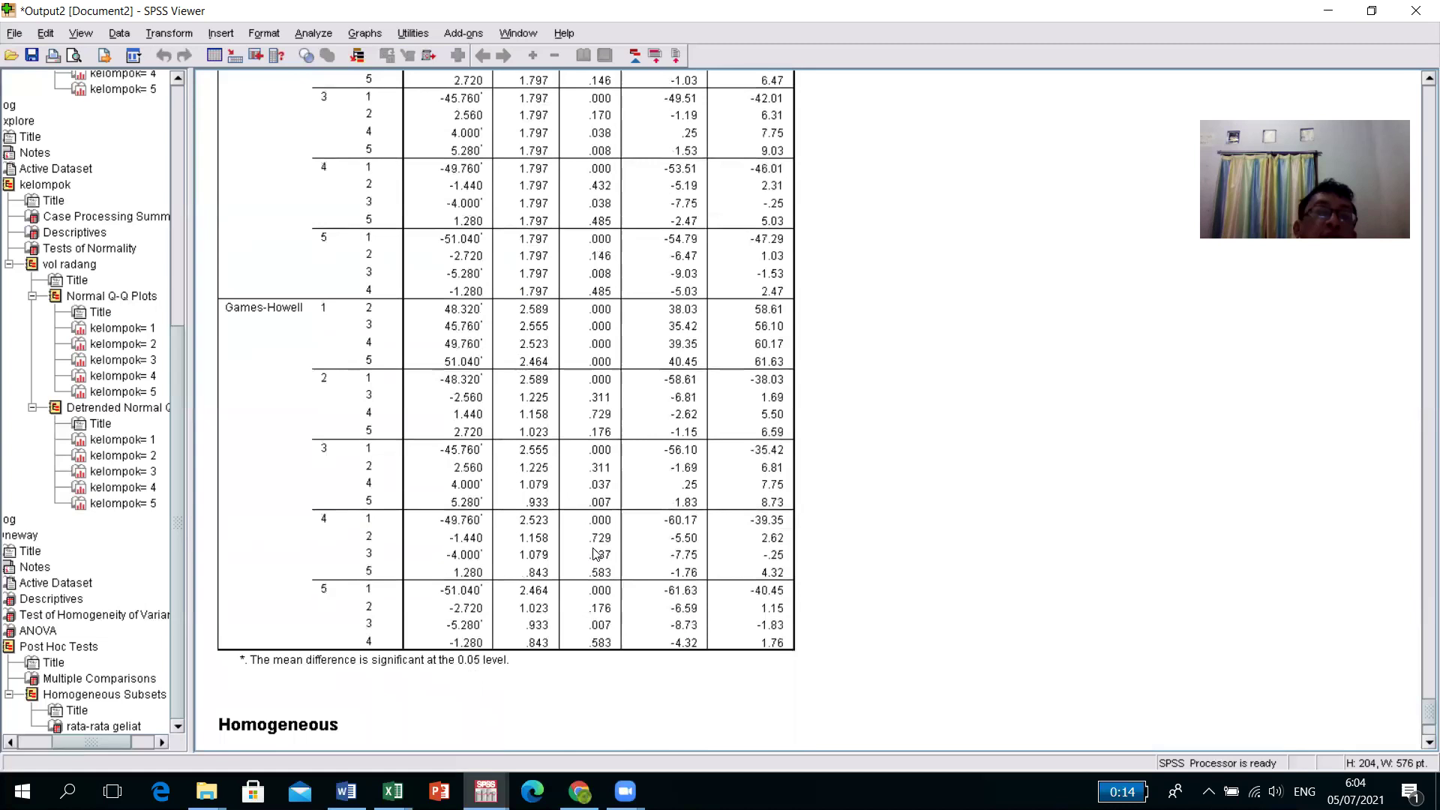
pyautogui.scroll(-5, 595, 555)
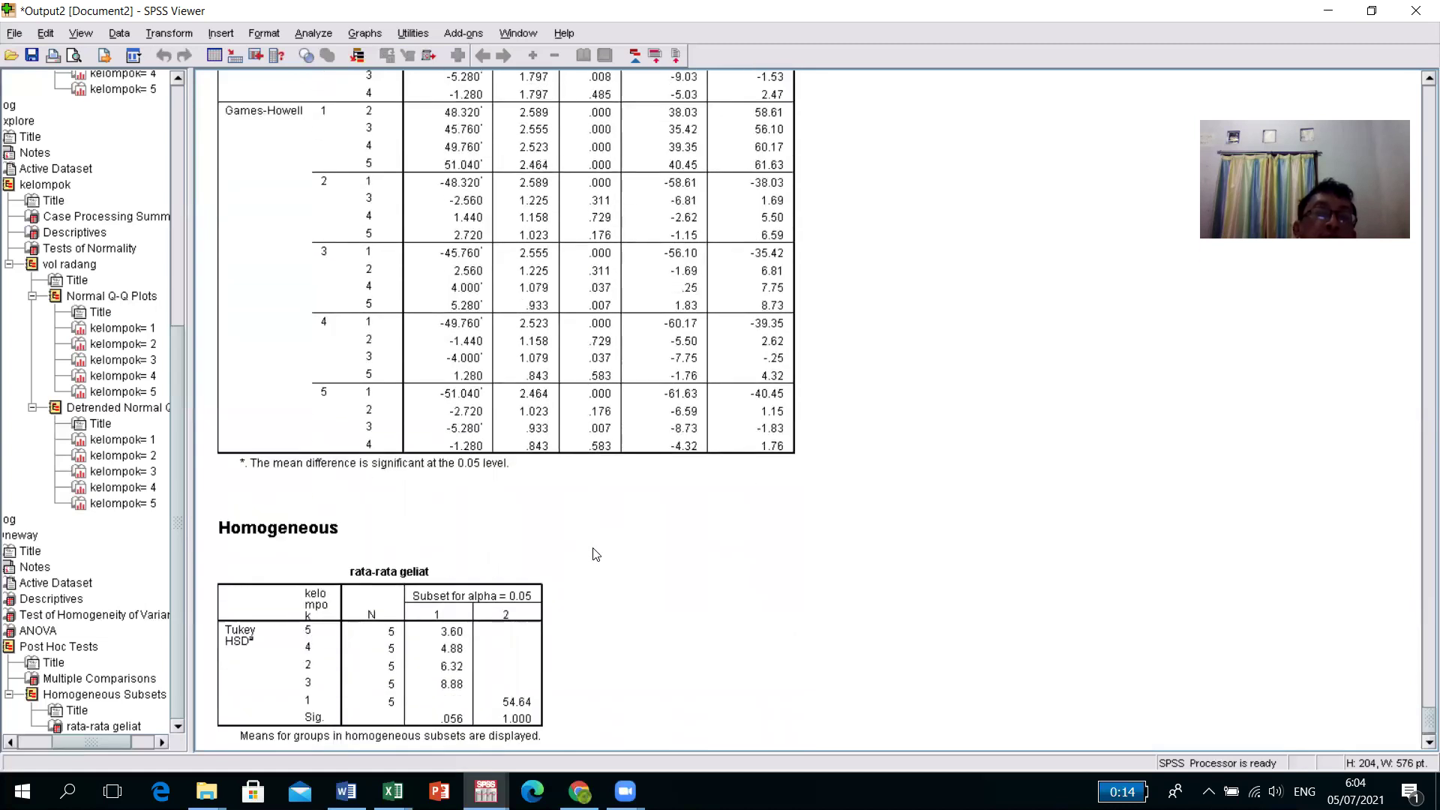
pyautogui.scroll(10, 592, 555)
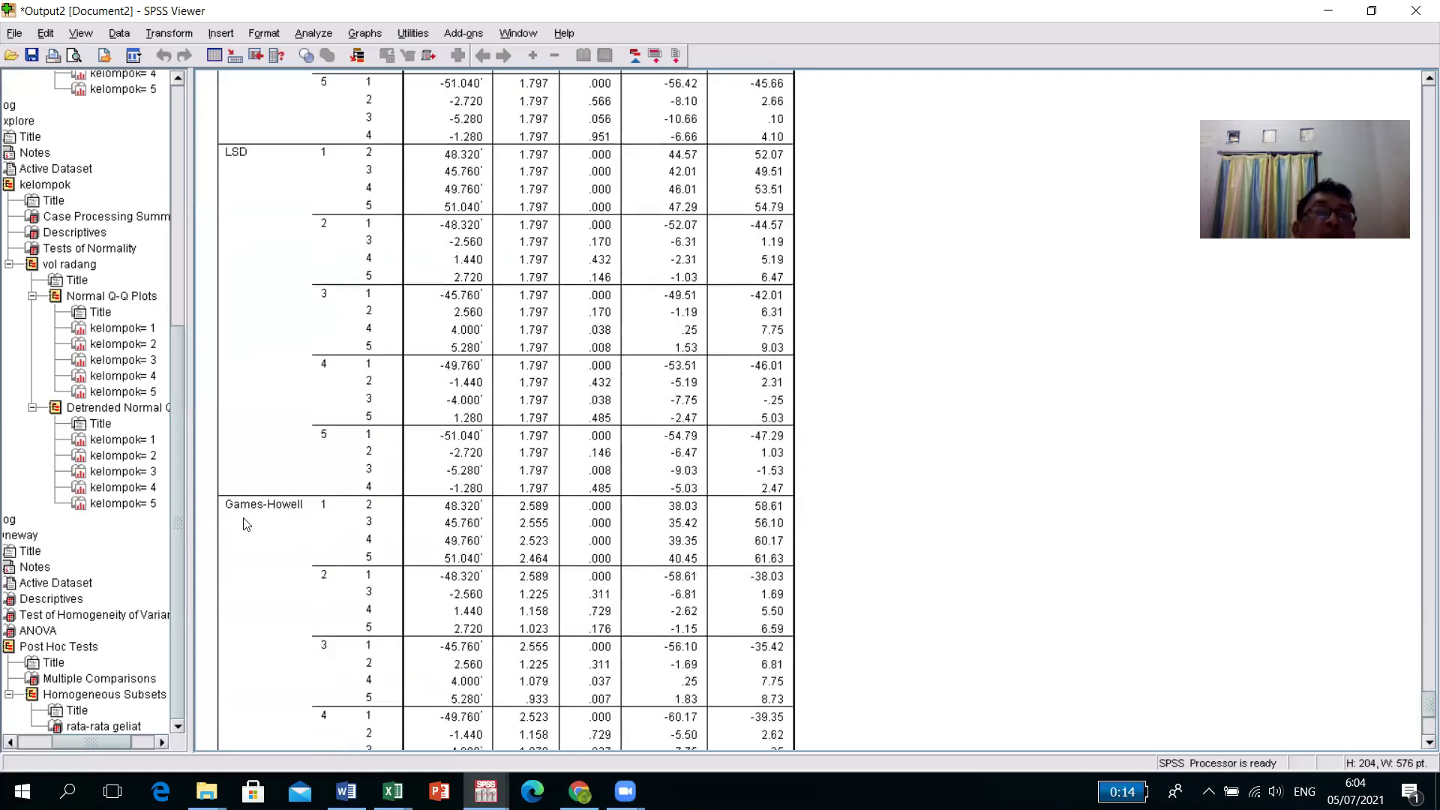
# Compare the Test of Homogeneity of Variances with the Tukey HSD, LSD and Games-Howell sections to judge which post hoc test applies
pyautogui.scroll(18, 372, 502)
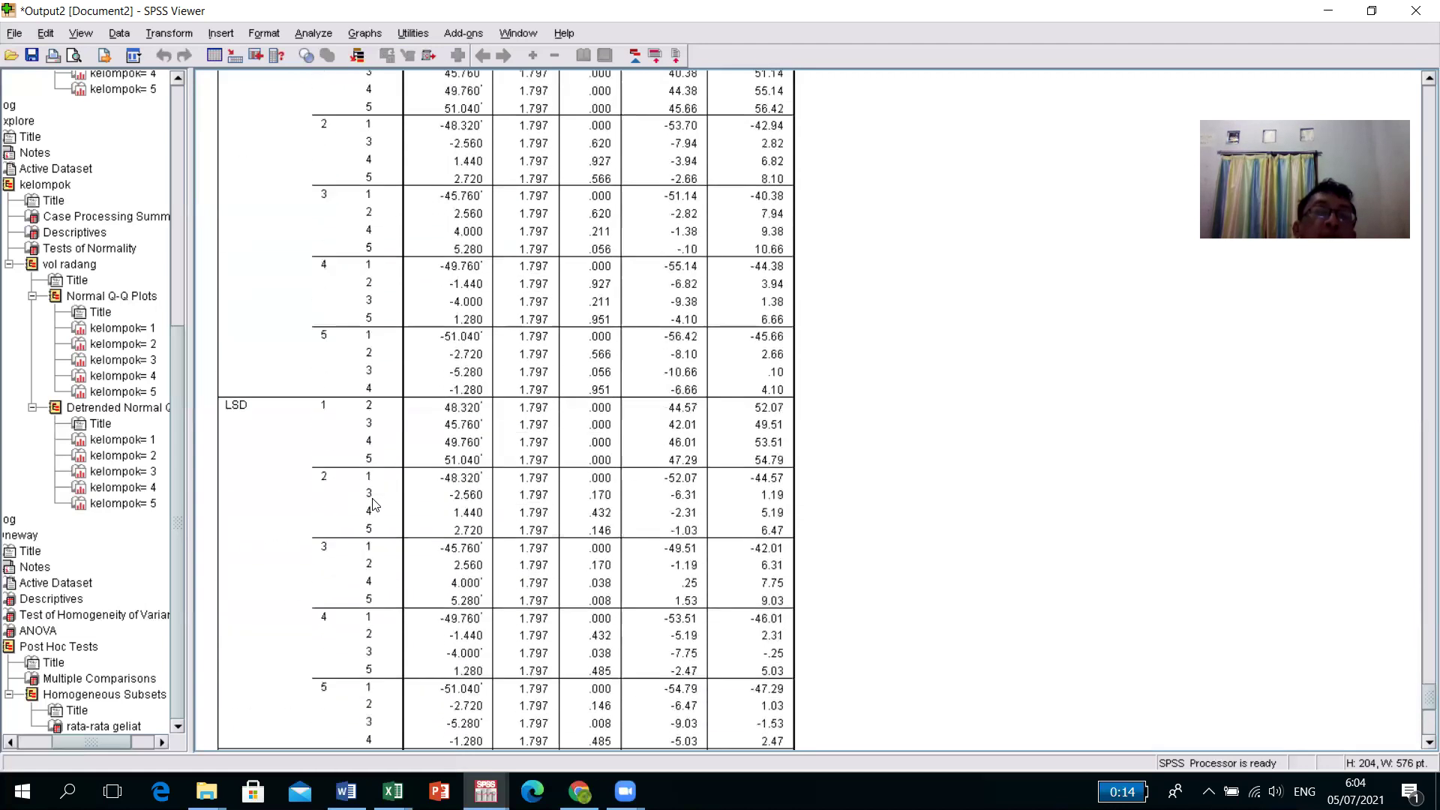
pyautogui.scroll(12, 371, 511)
pyautogui.scroll(-10, 352, 514)
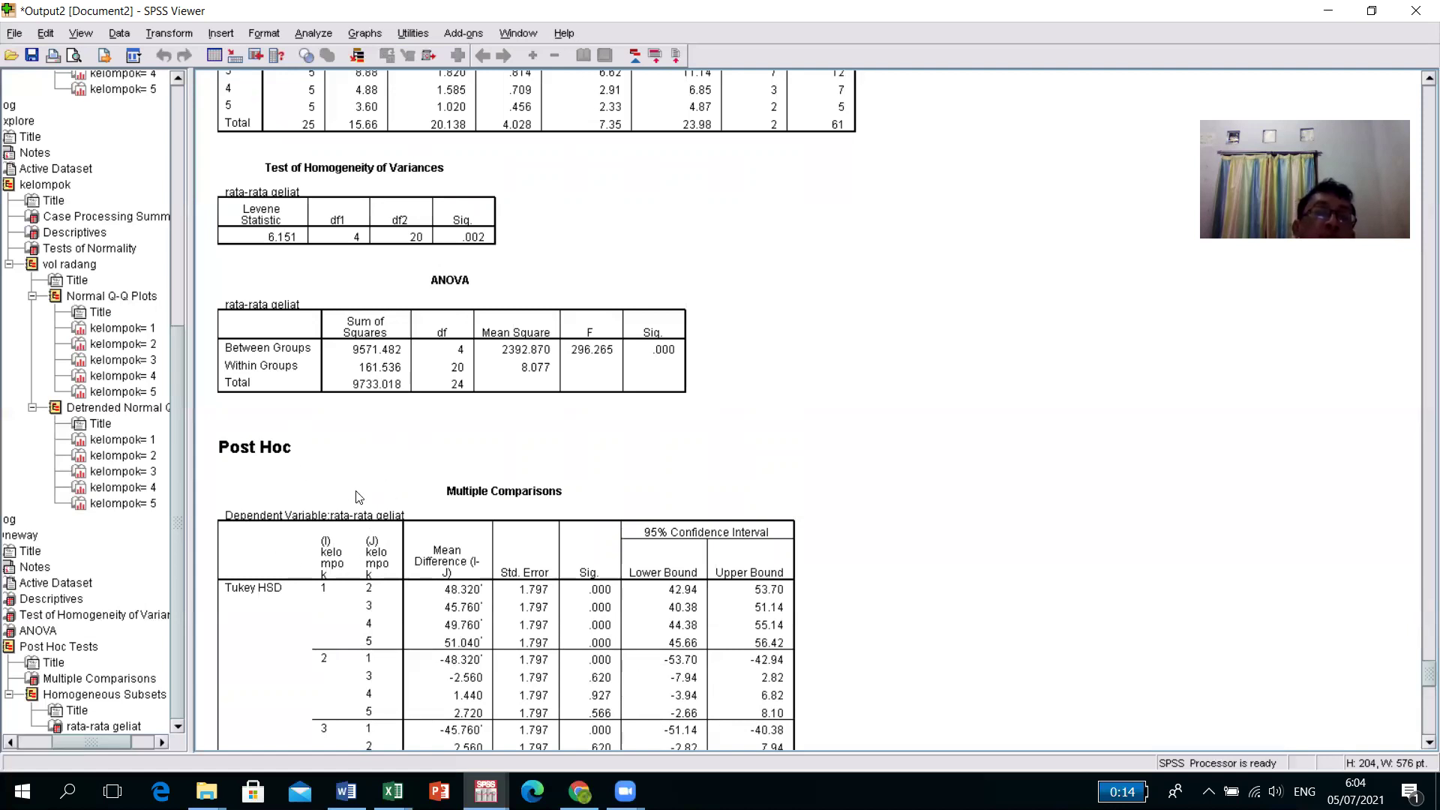
pyautogui.scroll(-5, 344, 499)
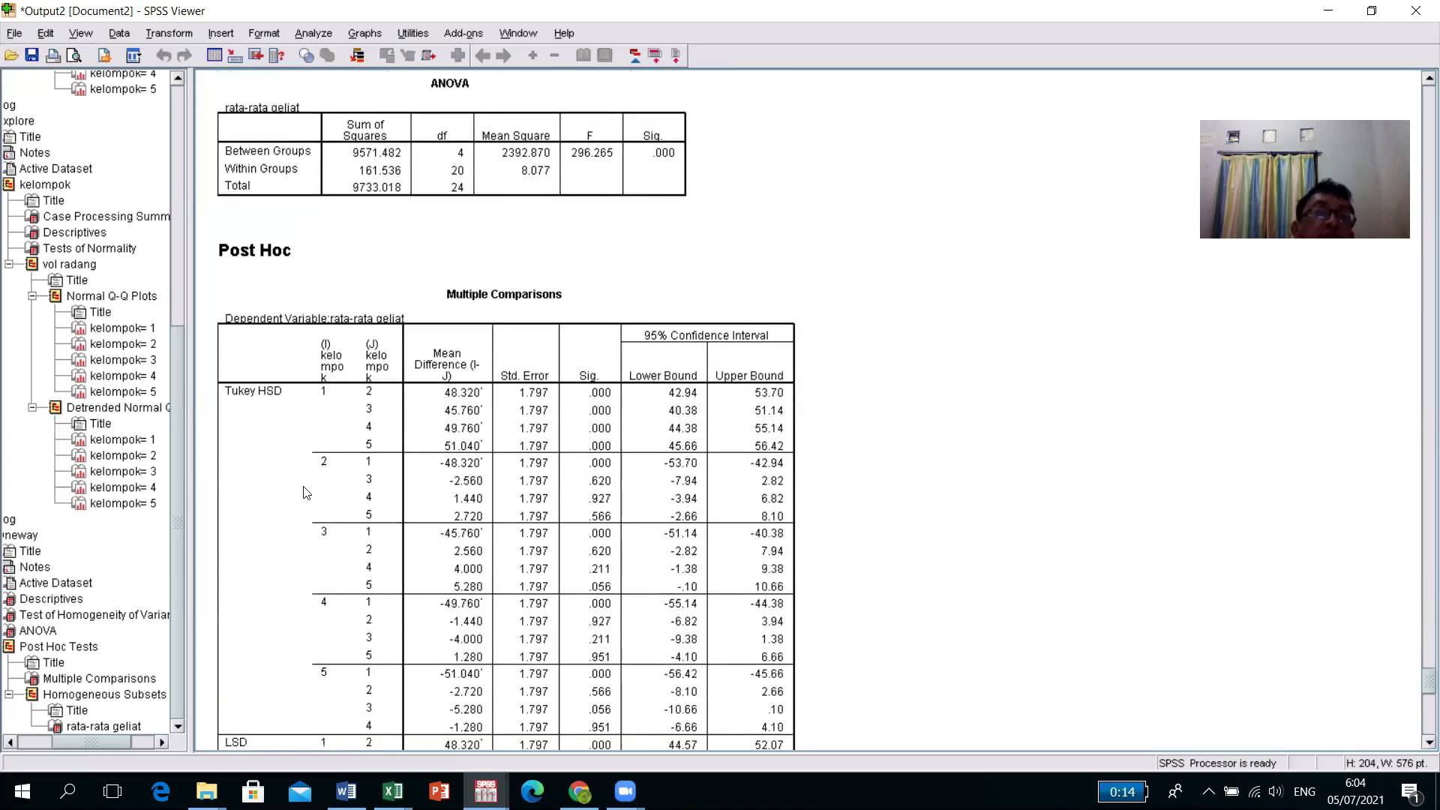
pyautogui.scroll(-5, 307, 487)
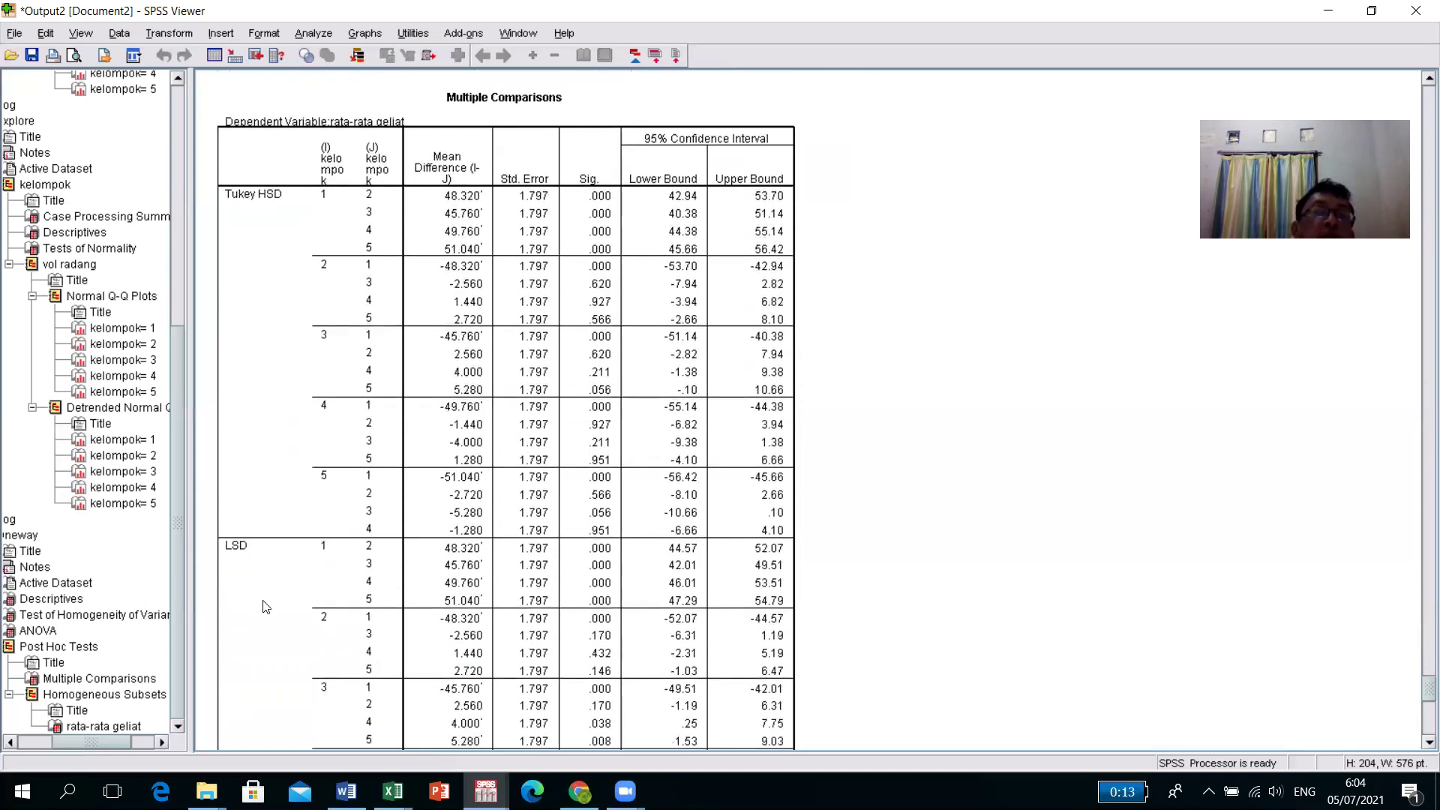
pyautogui.scroll(-5, 271, 534)
pyautogui.scroll(15, 271, 534)
pyautogui.scroll(-17, 272, 534)
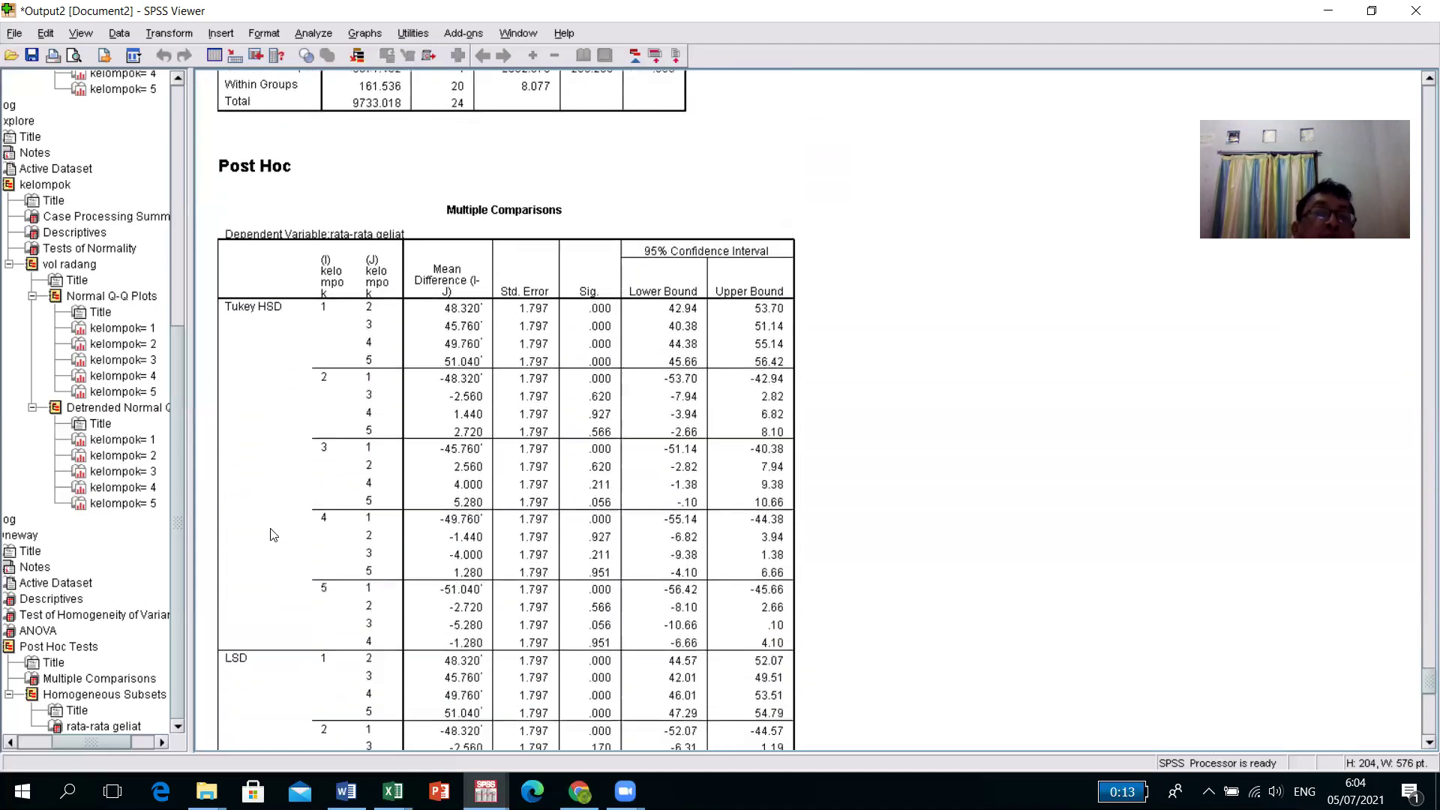
pyautogui.scroll(-2, 272, 534)
pyautogui.scroll(18, 271, 534)
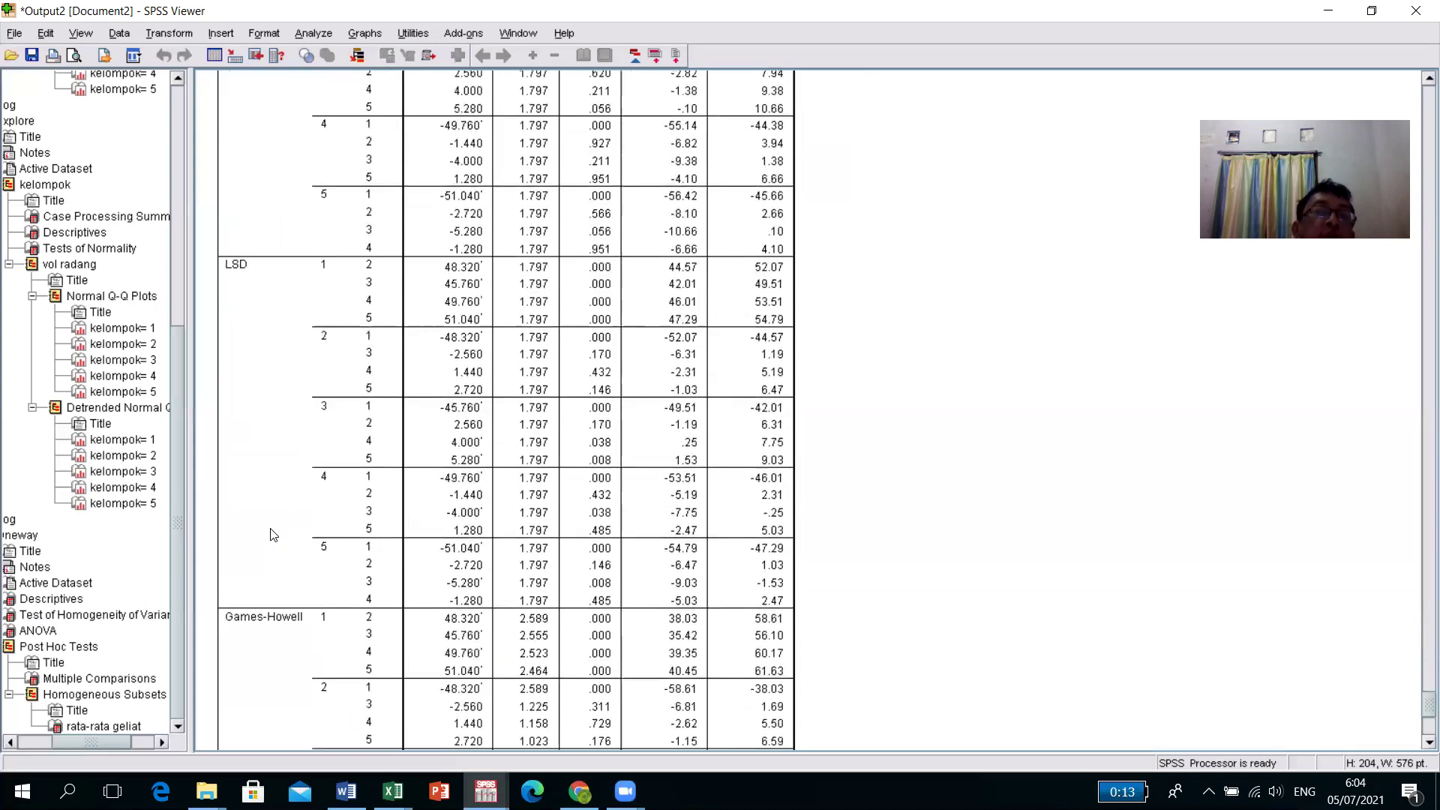
pyautogui.scroll(8, 536, 574)
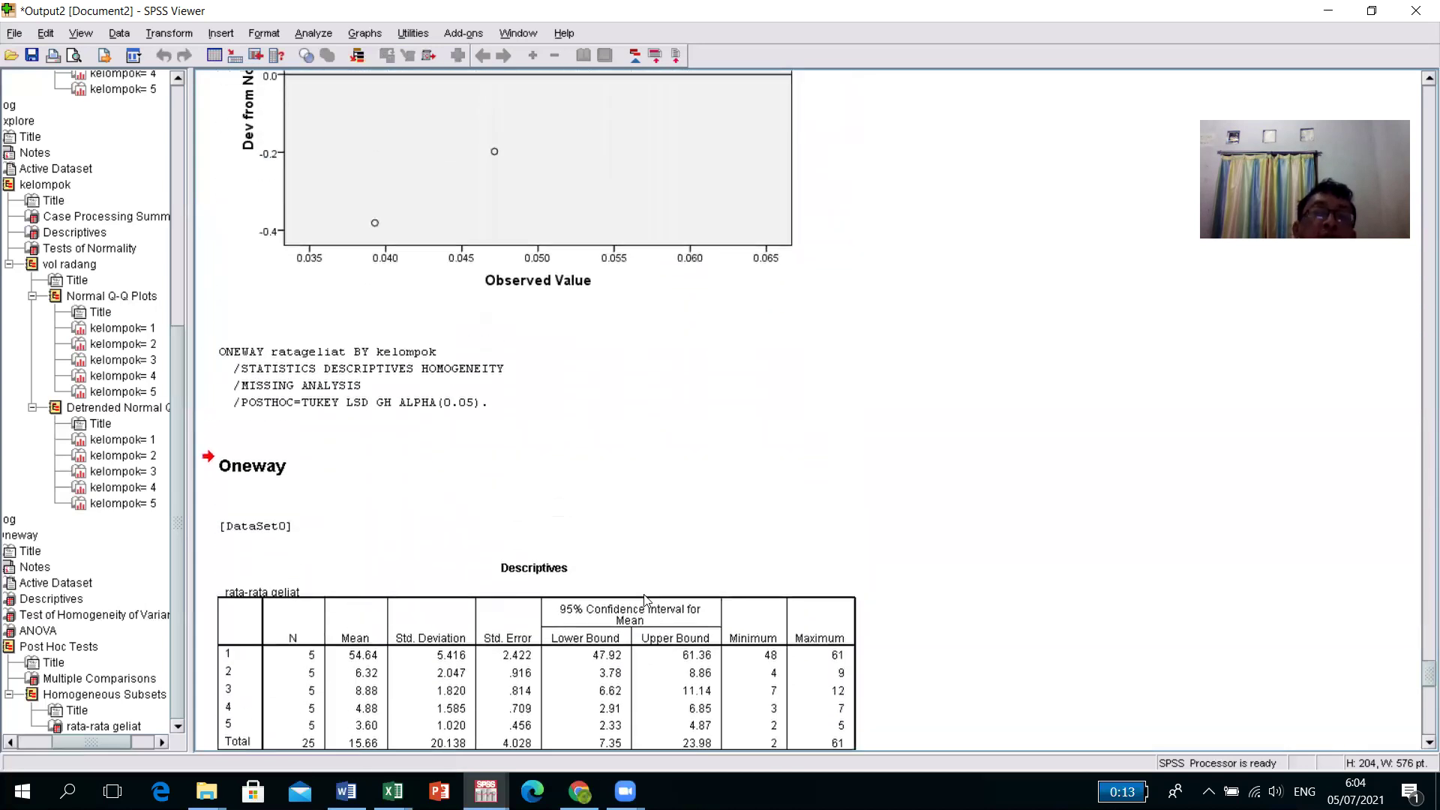
# Switch from the Oneway output to the dataset in the SPSS Data Editor
pyautogui.scroll(-6, 690, 620)
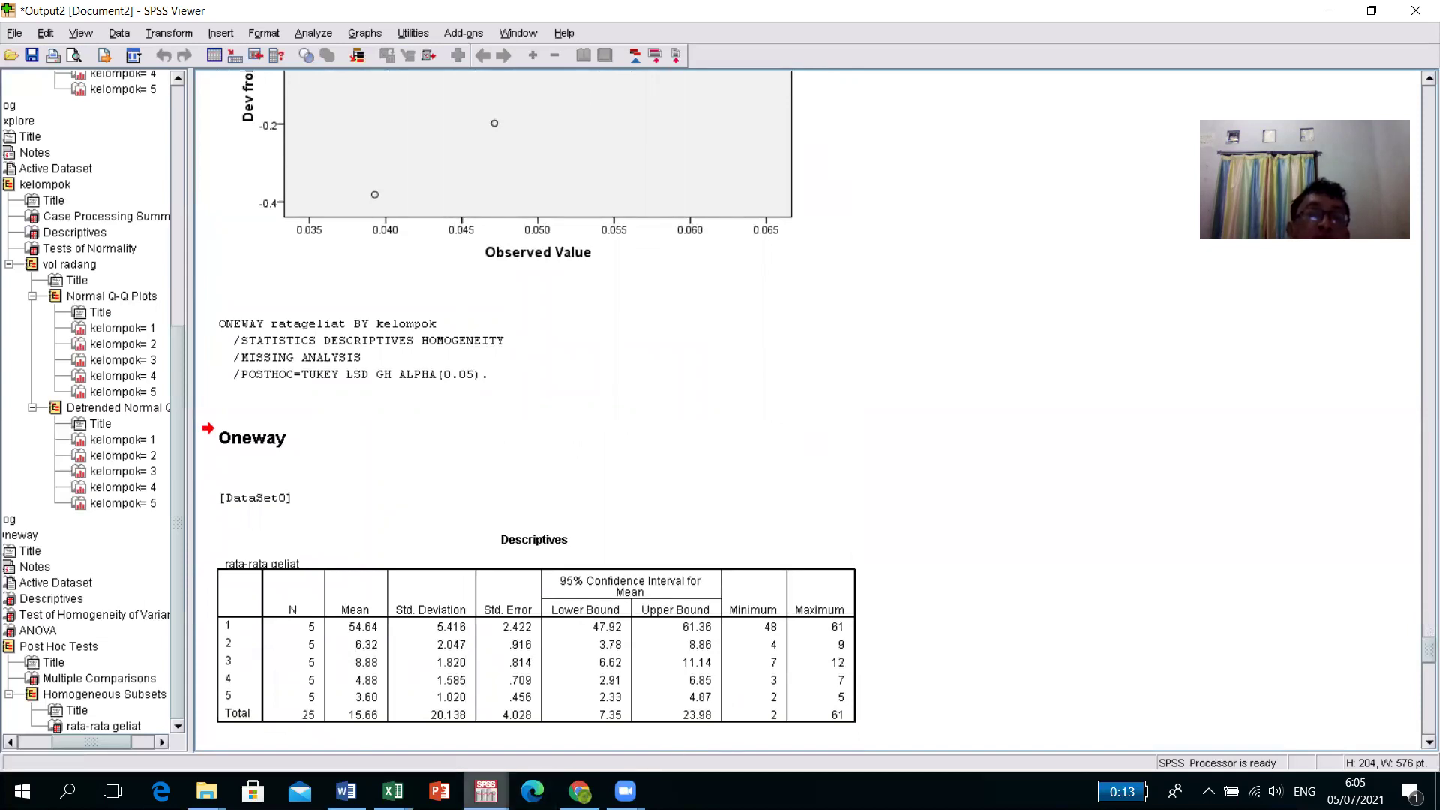
pyautogui.moveTo(486, 791)
pyautogui.click(415, 760)
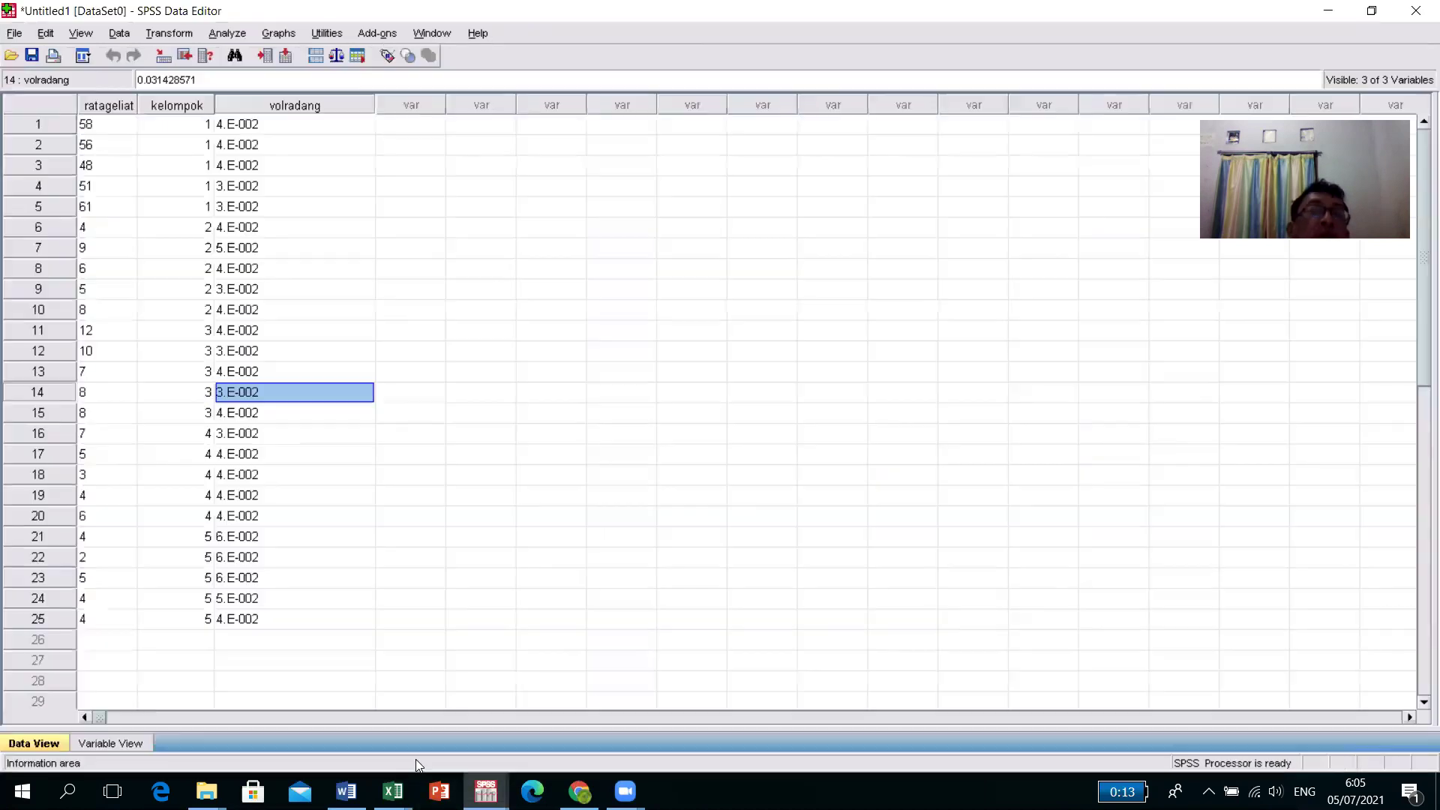